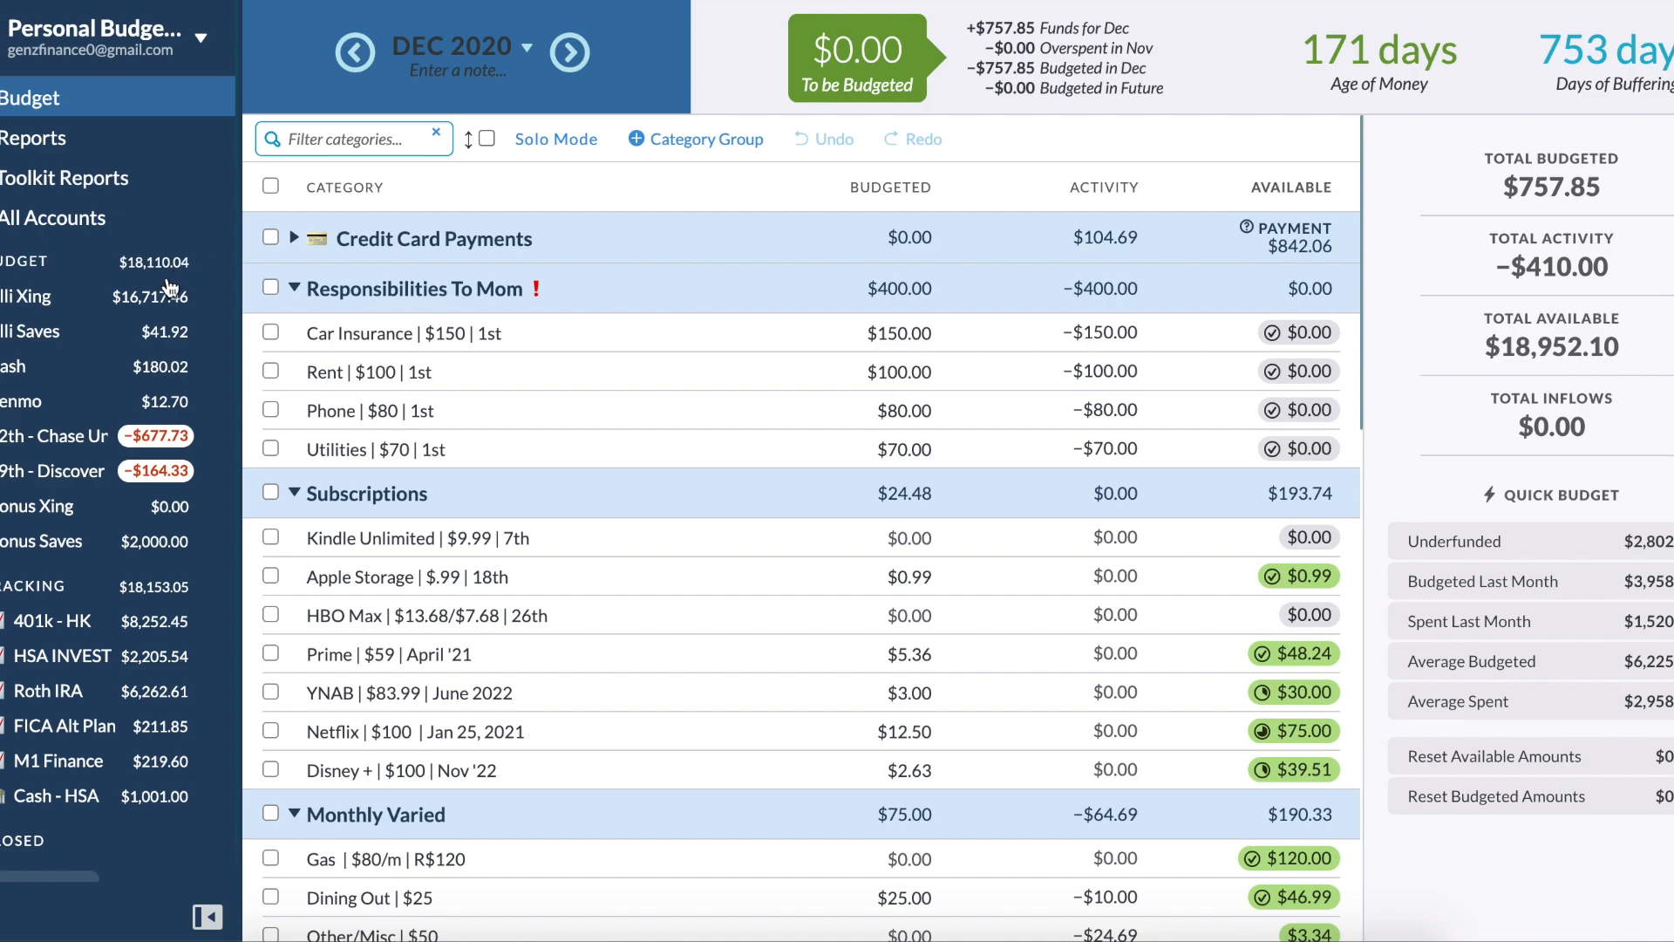
pyautogui.click(87, 296)
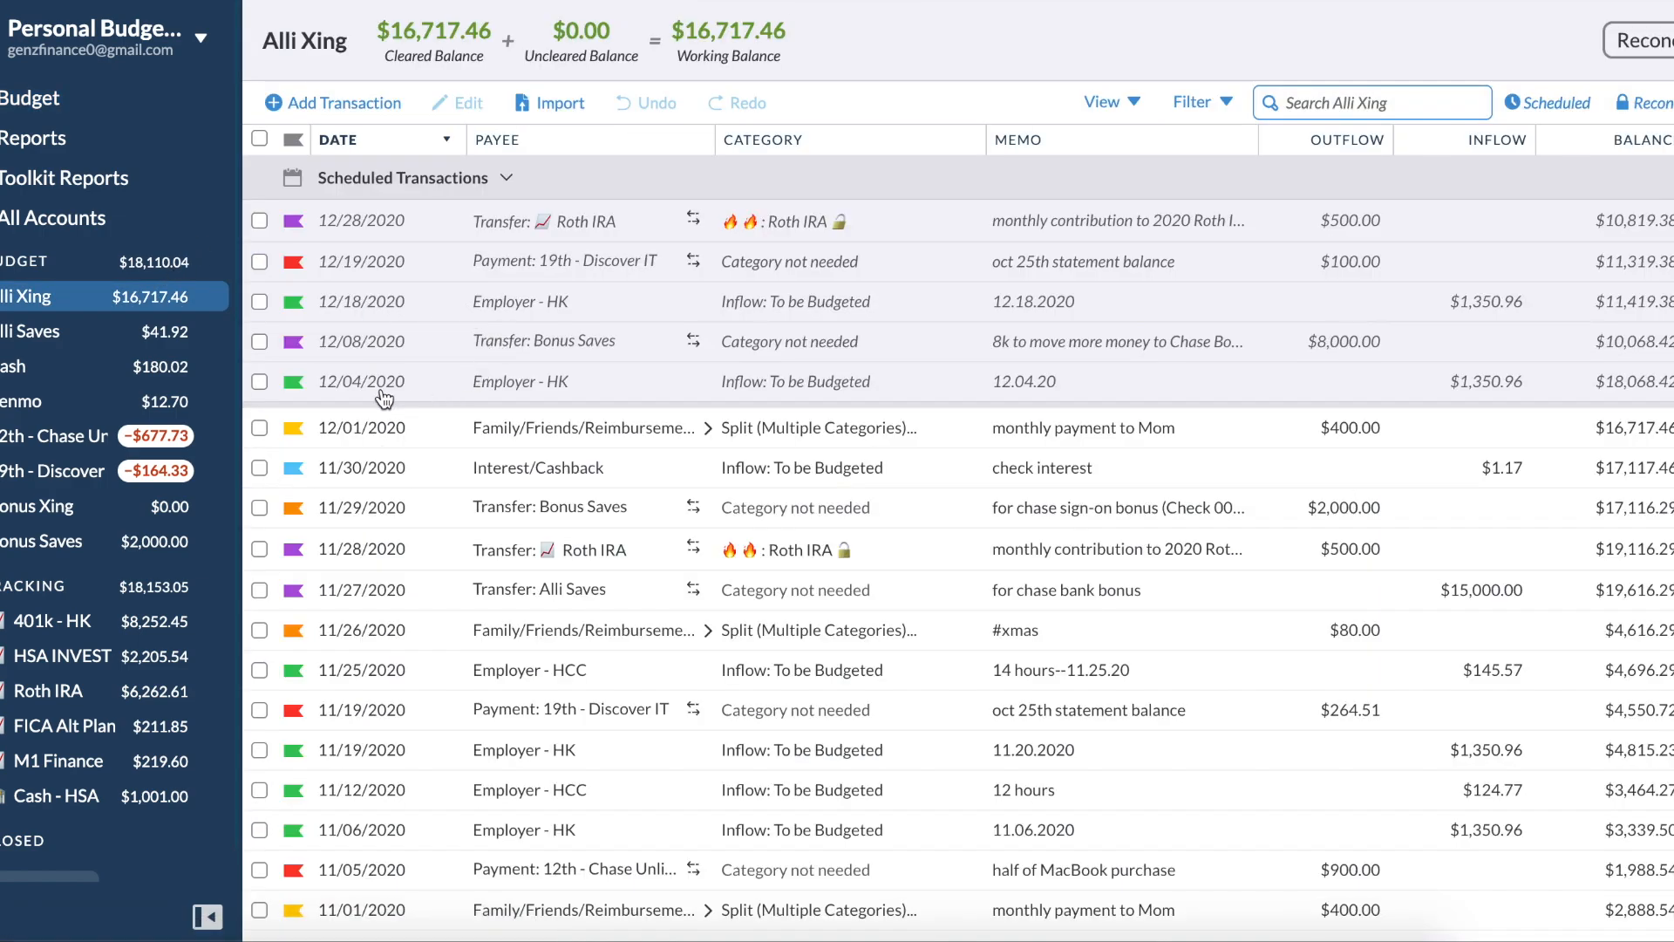
pyautogui.click(258, 383)
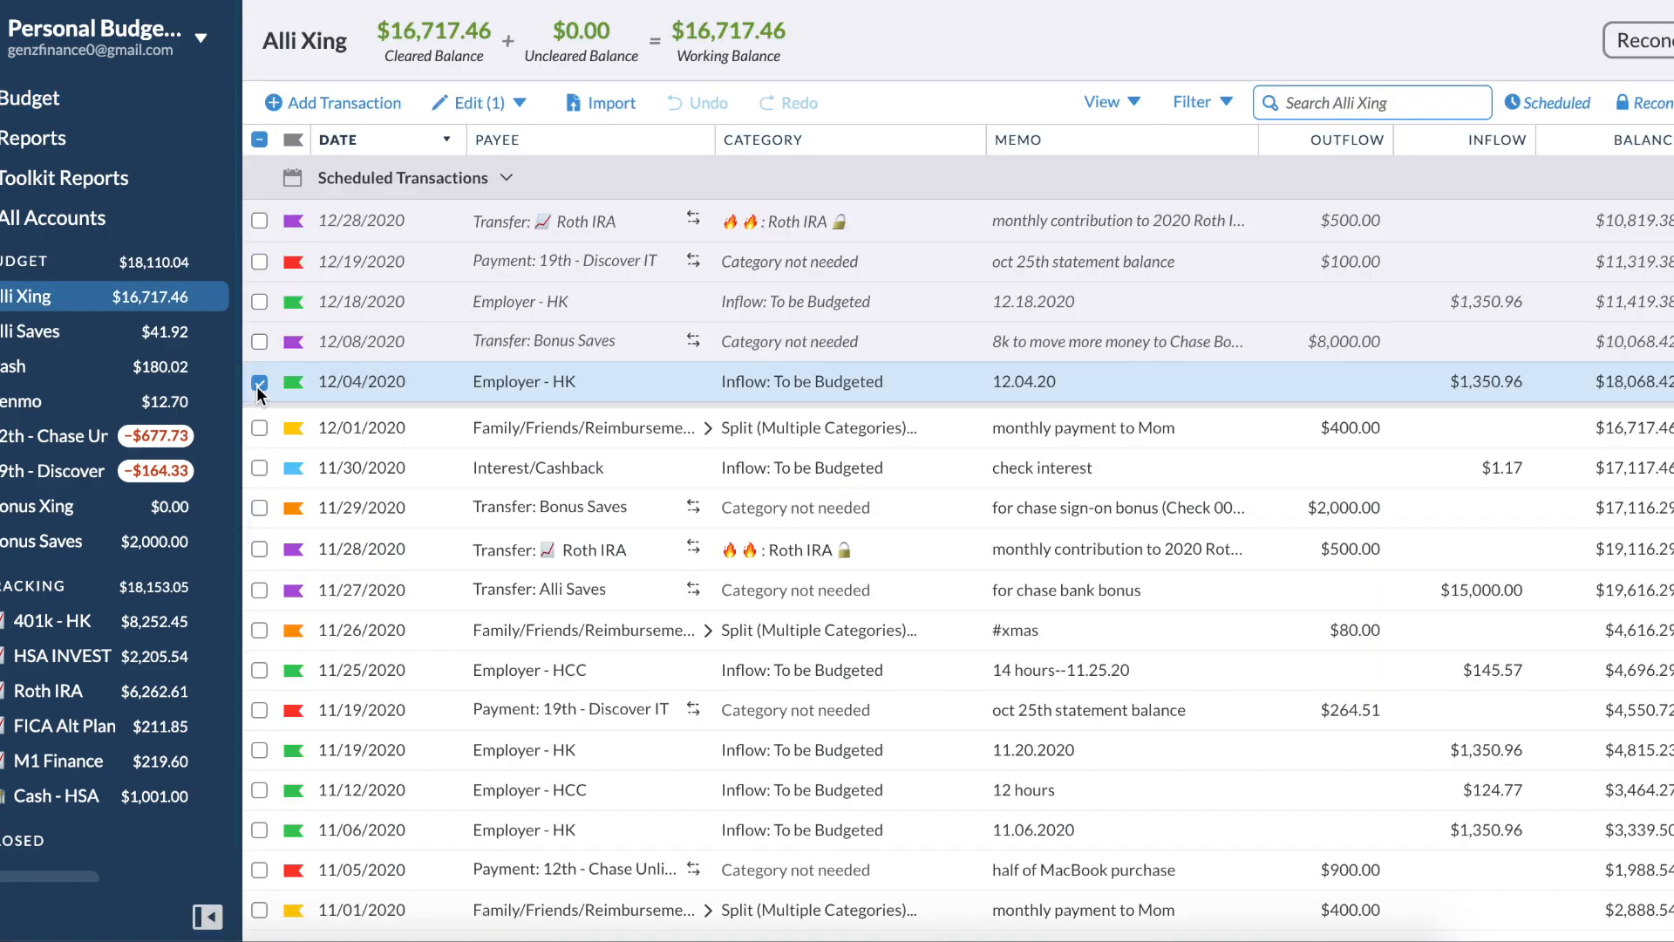
pyautogui.click(366, 384)
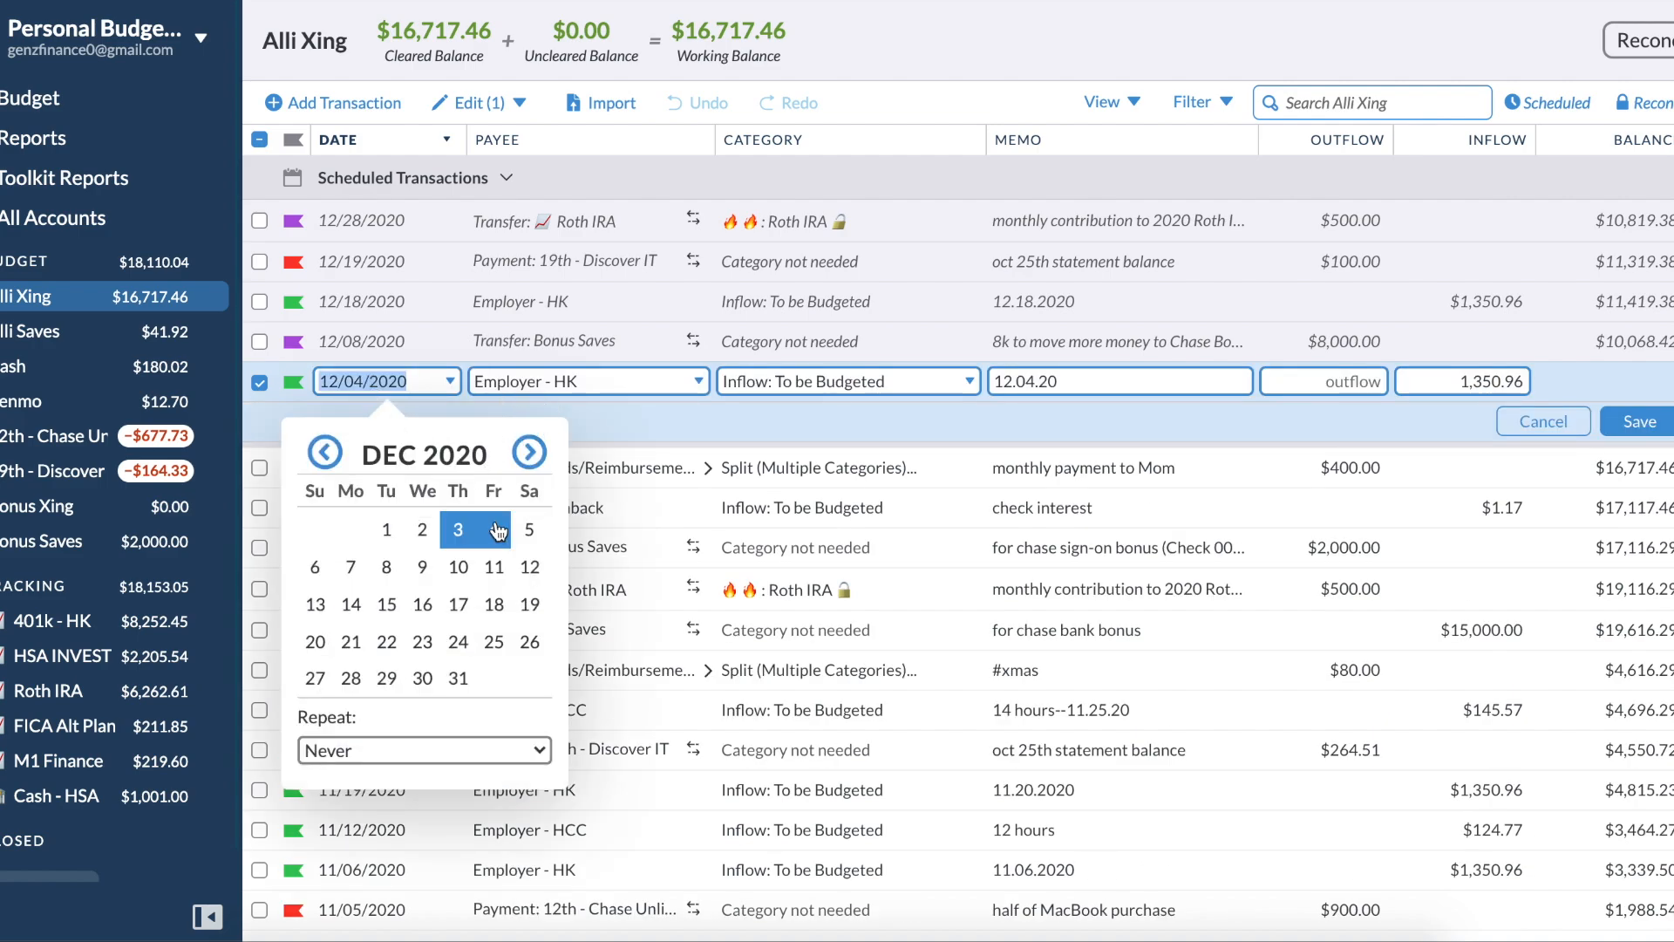
pyautogui.click(1640, 421)
pyautogui.click(480, 103)
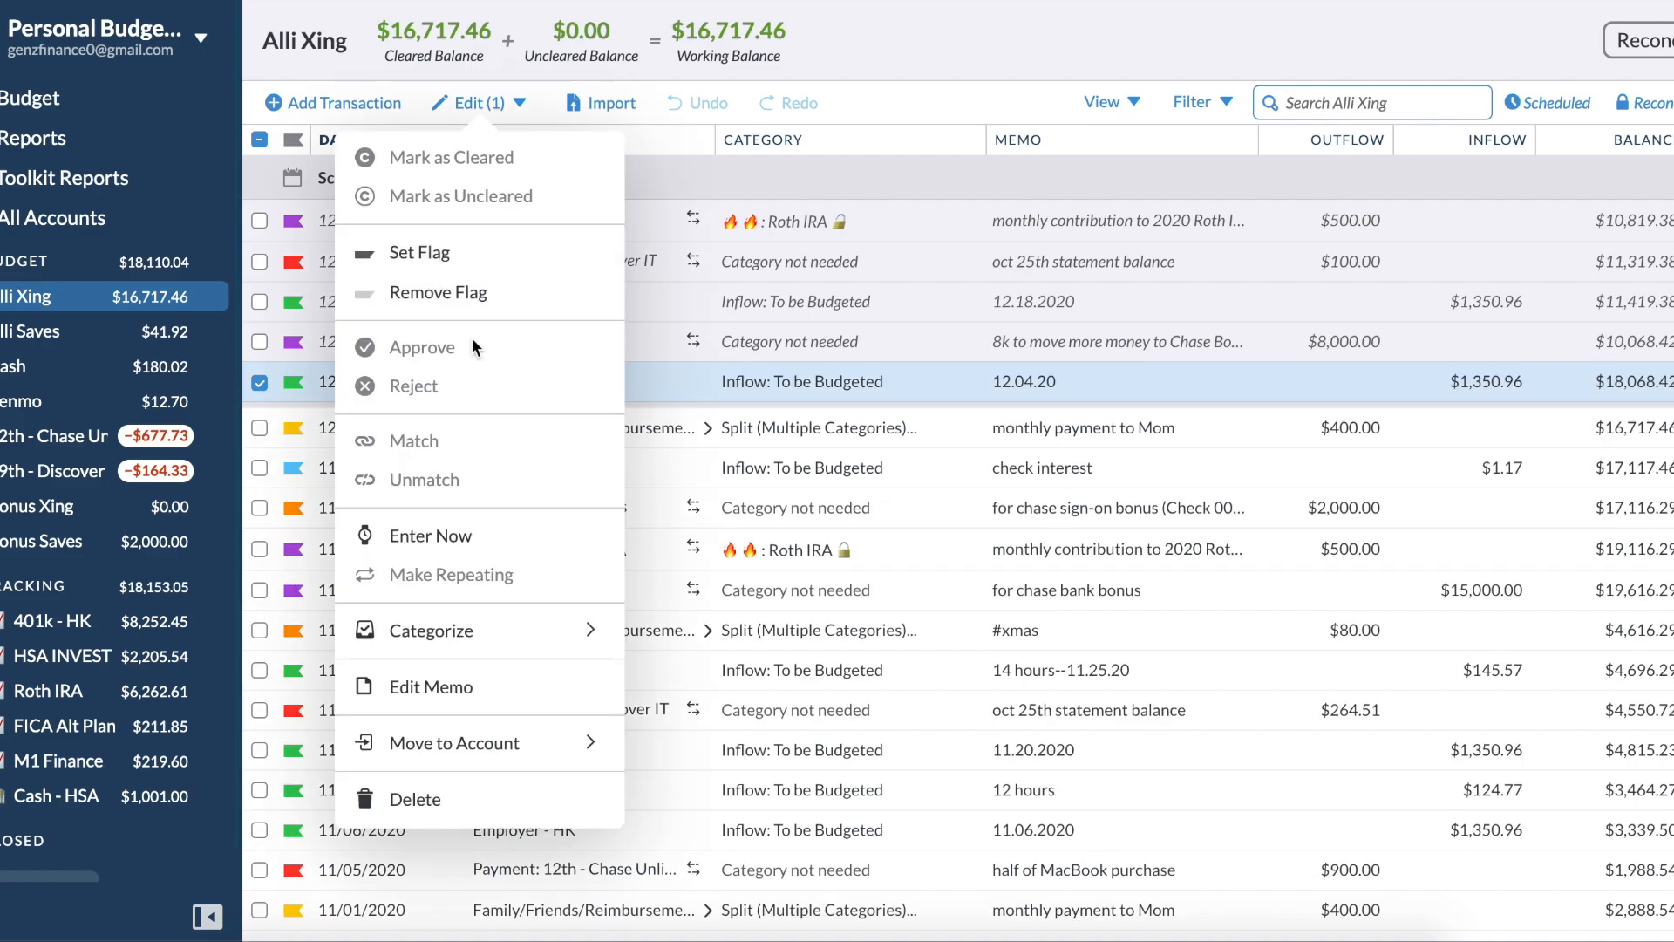
pyautogui.click(393, 537)
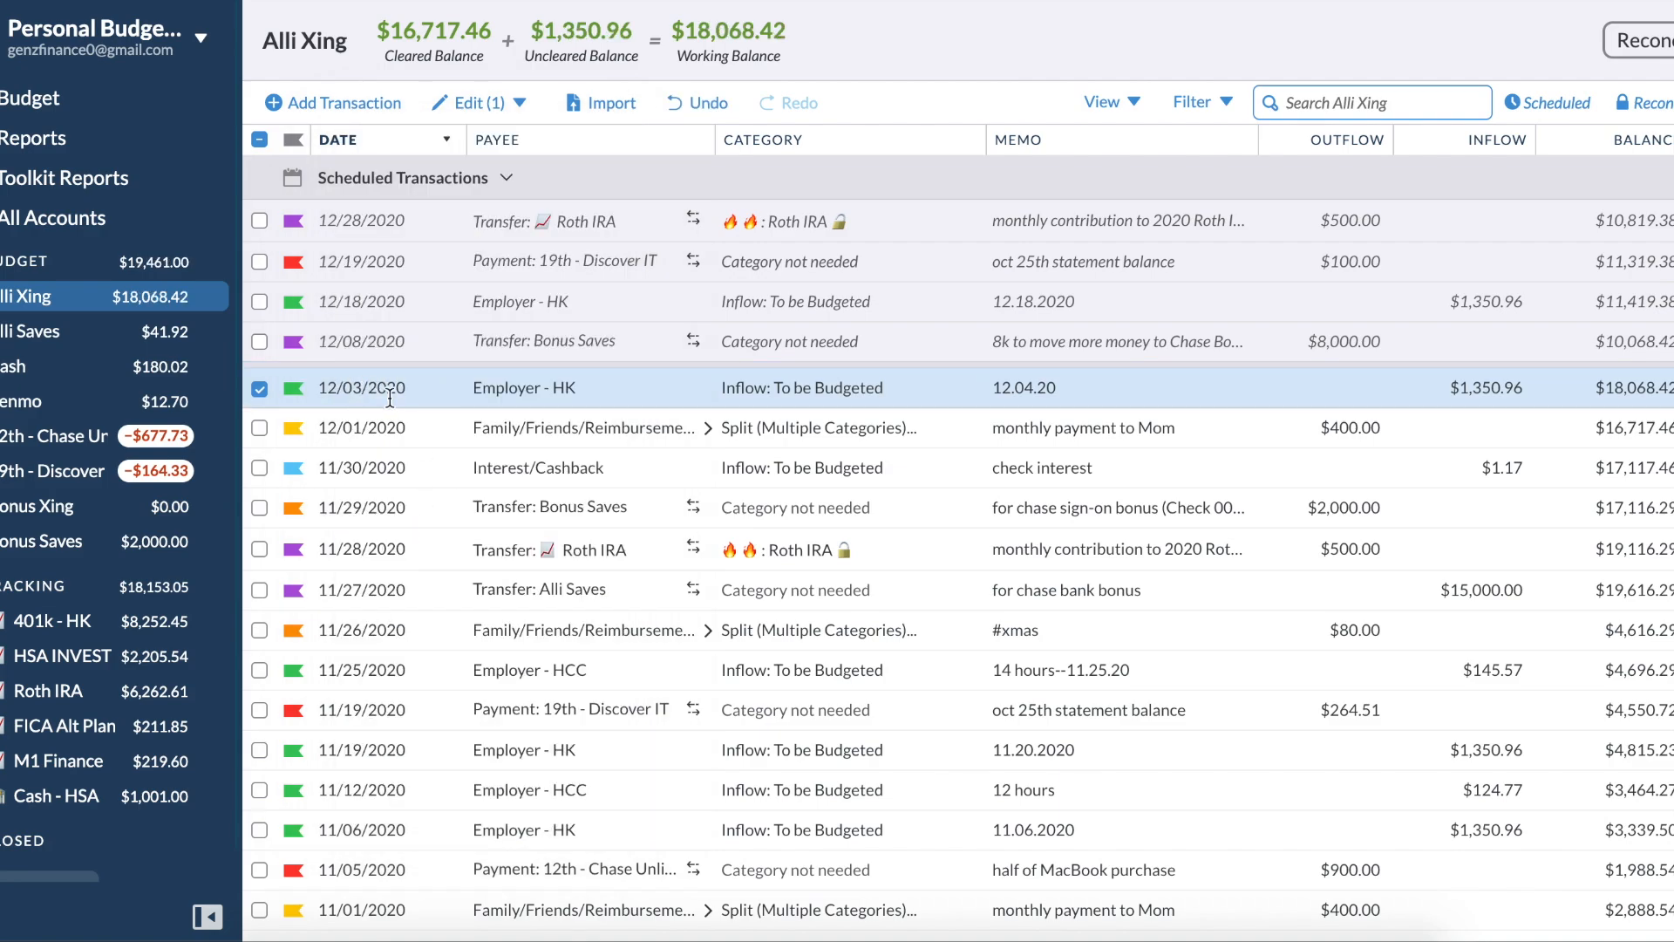
# Step: Move the entered Employer - HK paycheck to the Bonus Xing account and open that account's register
pyautogui.click(471, 104)
pyautogui.moveTo(435, 752)
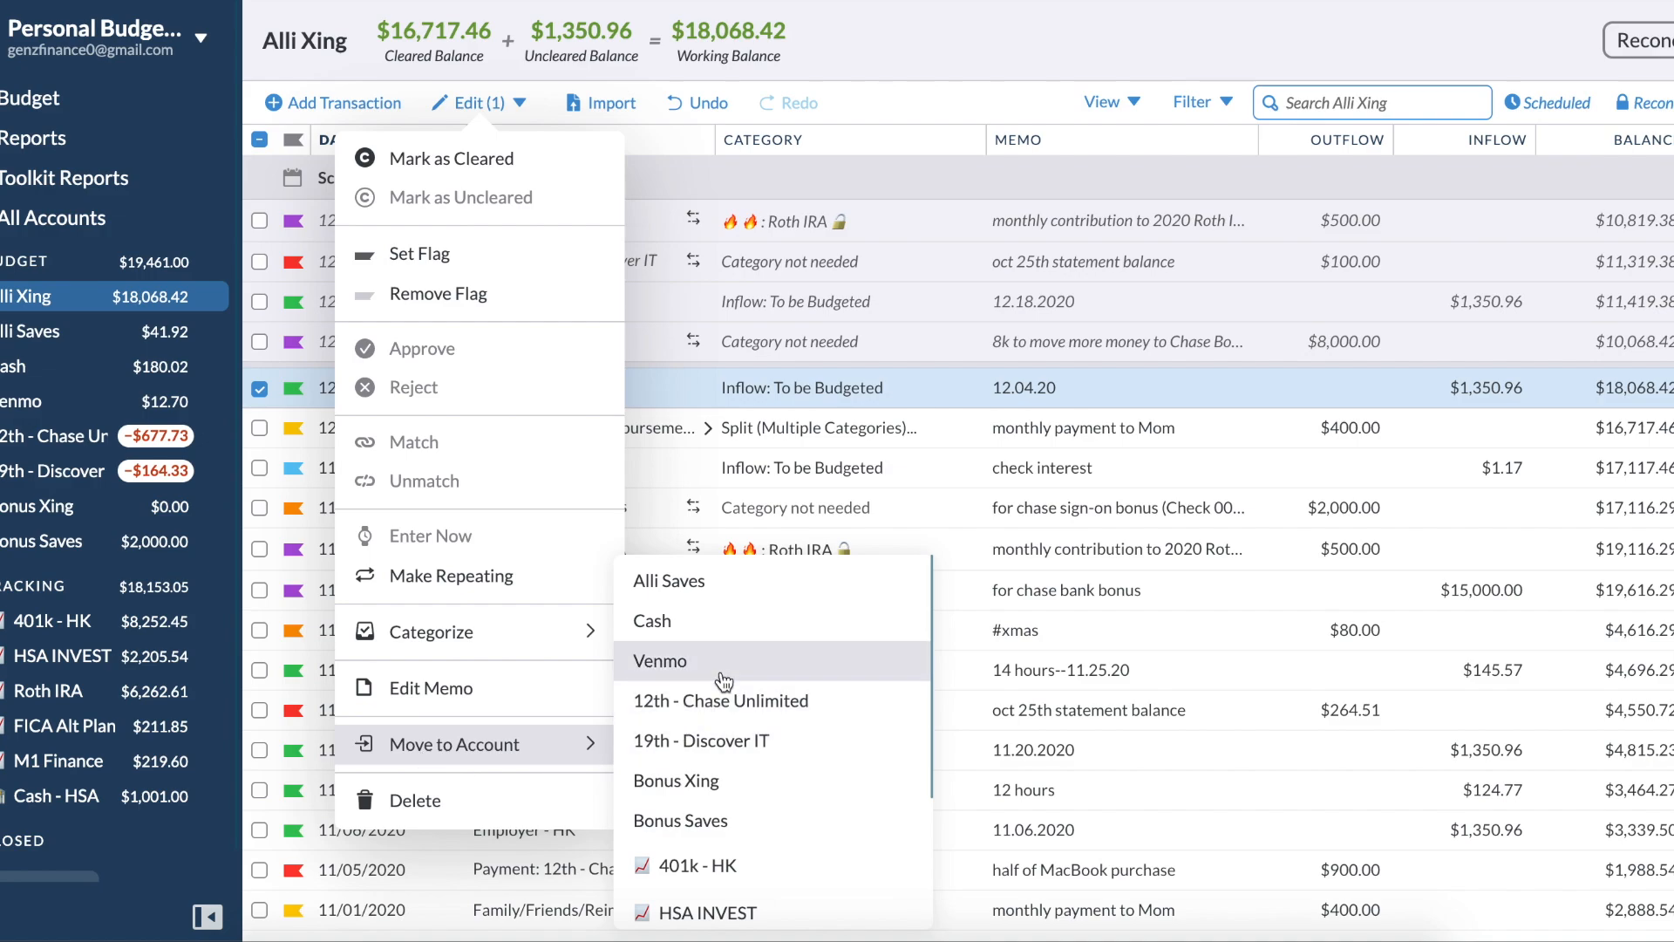
pyautogui.click(728, 789)
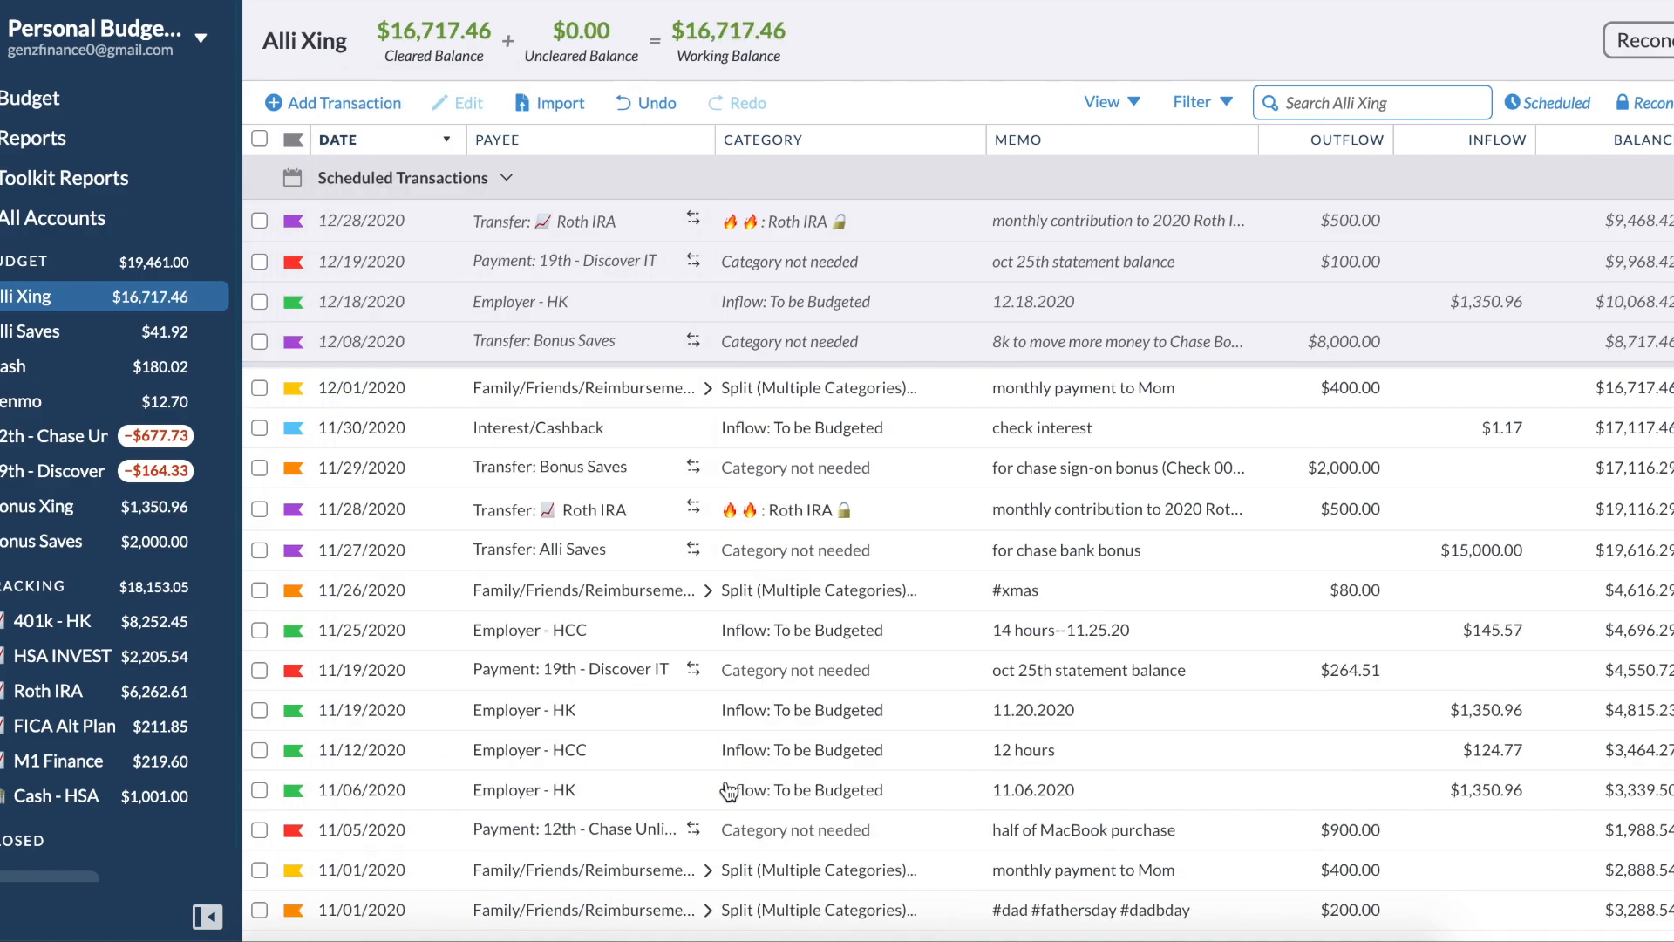
pyautogui.click(86, 514)
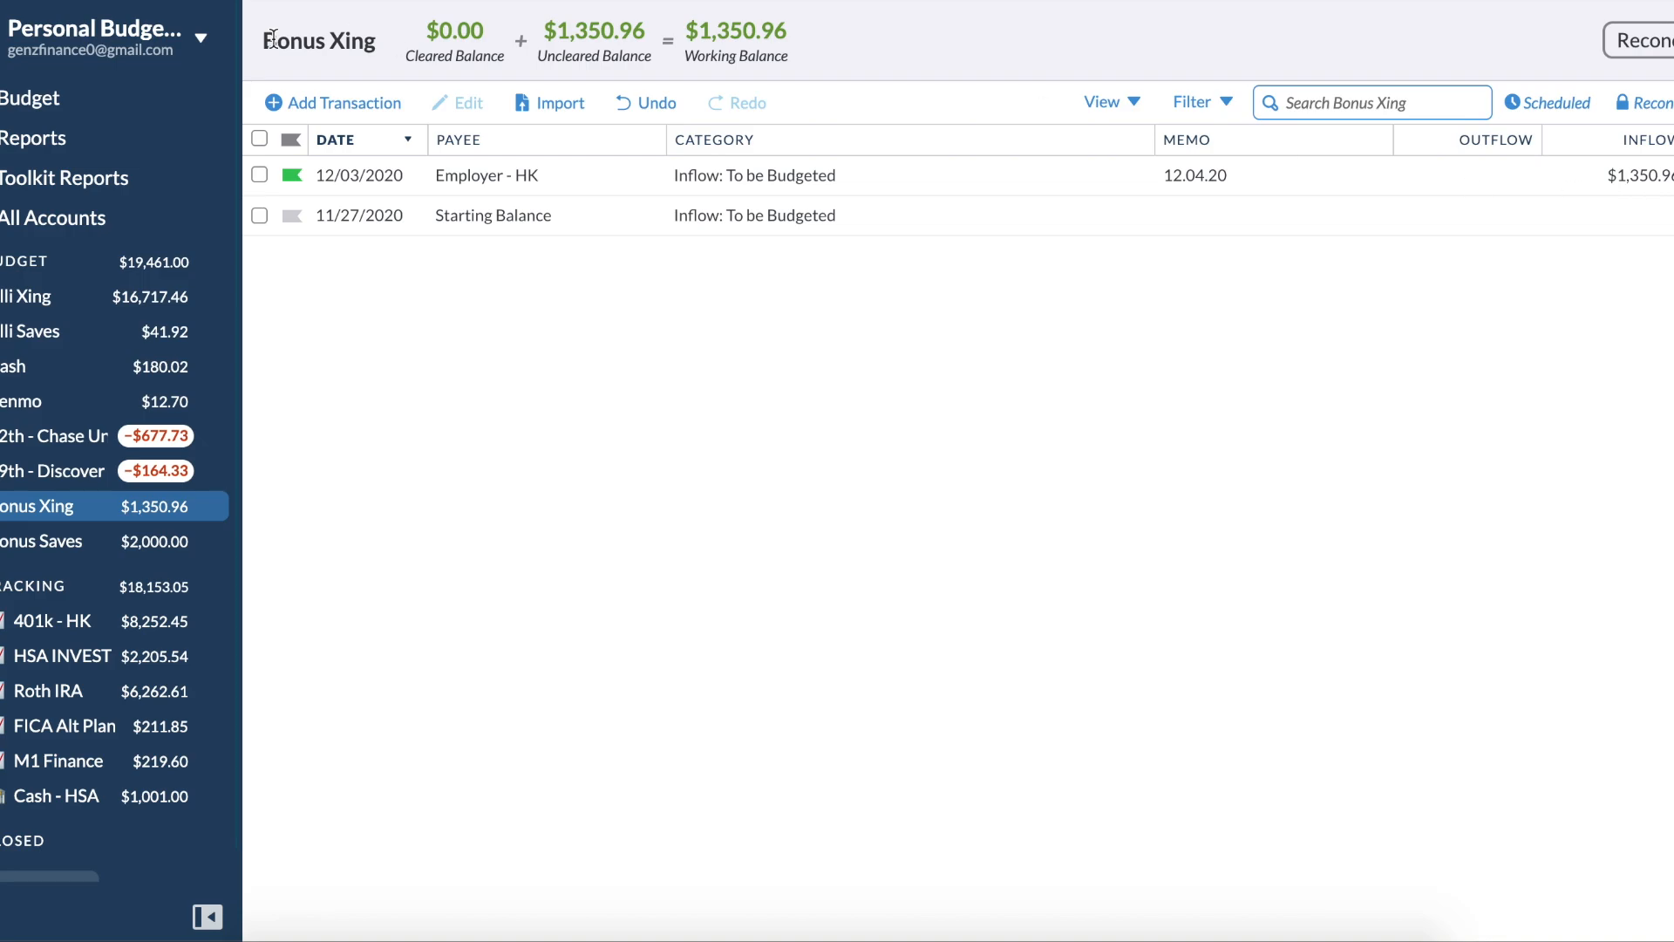
# Step: In the December 2020 budget, assign $500 to the 1 Month Buffer category under Savings
pyautogui.click(234, 126)
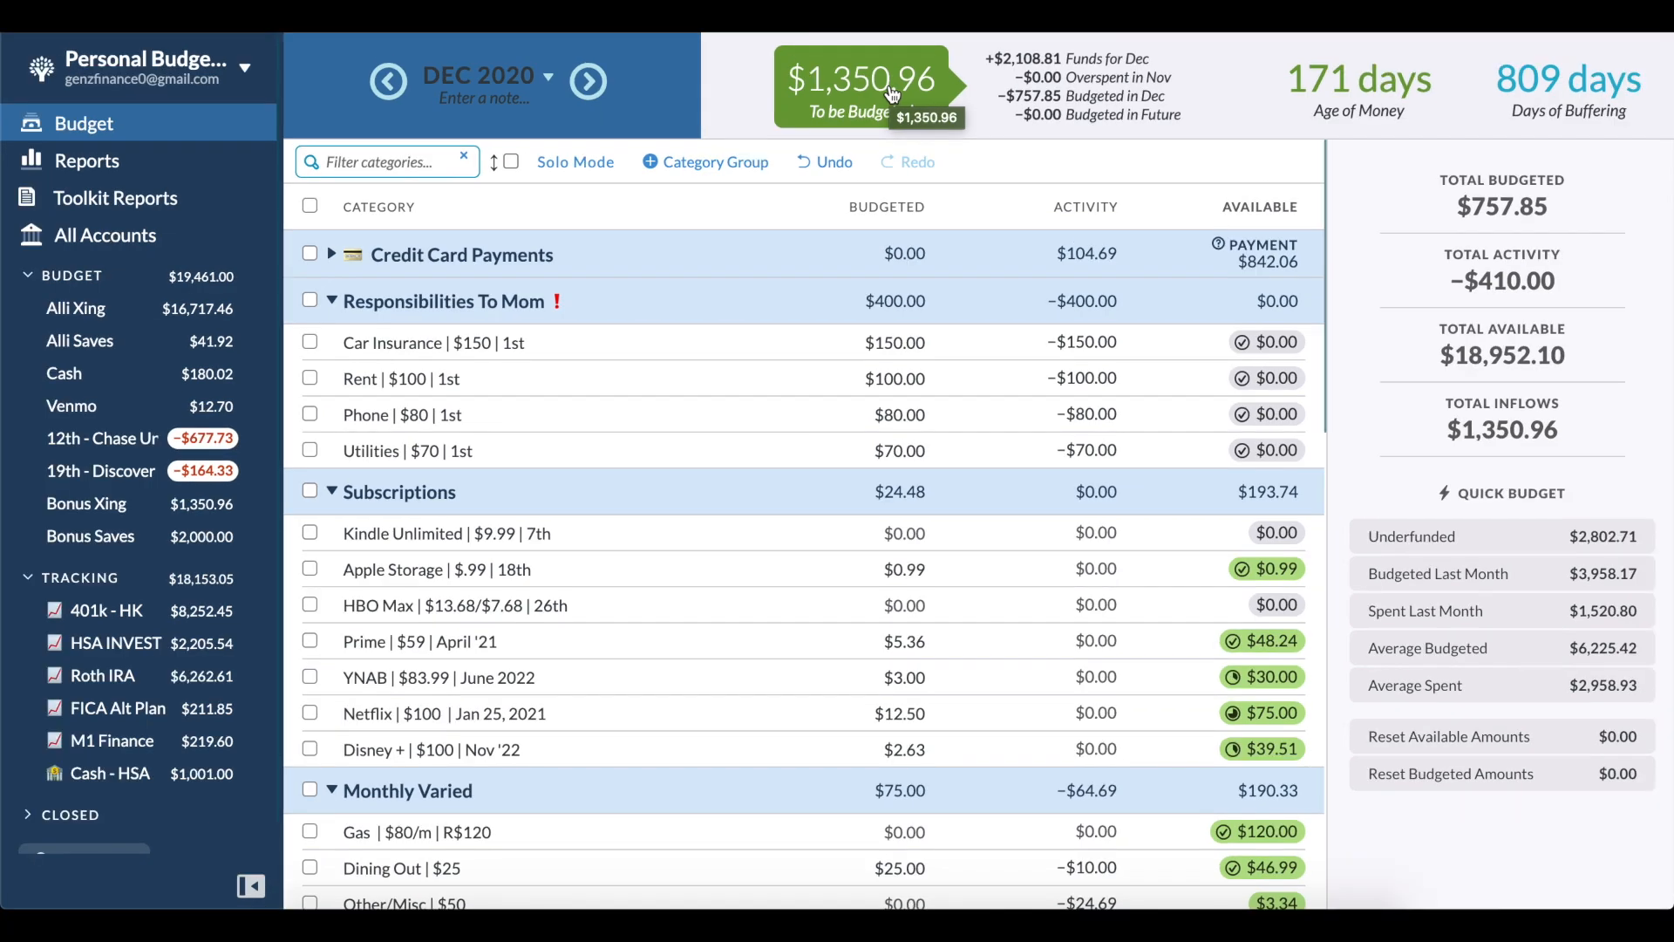
pyautogui.scroll(-9, 957, 351)
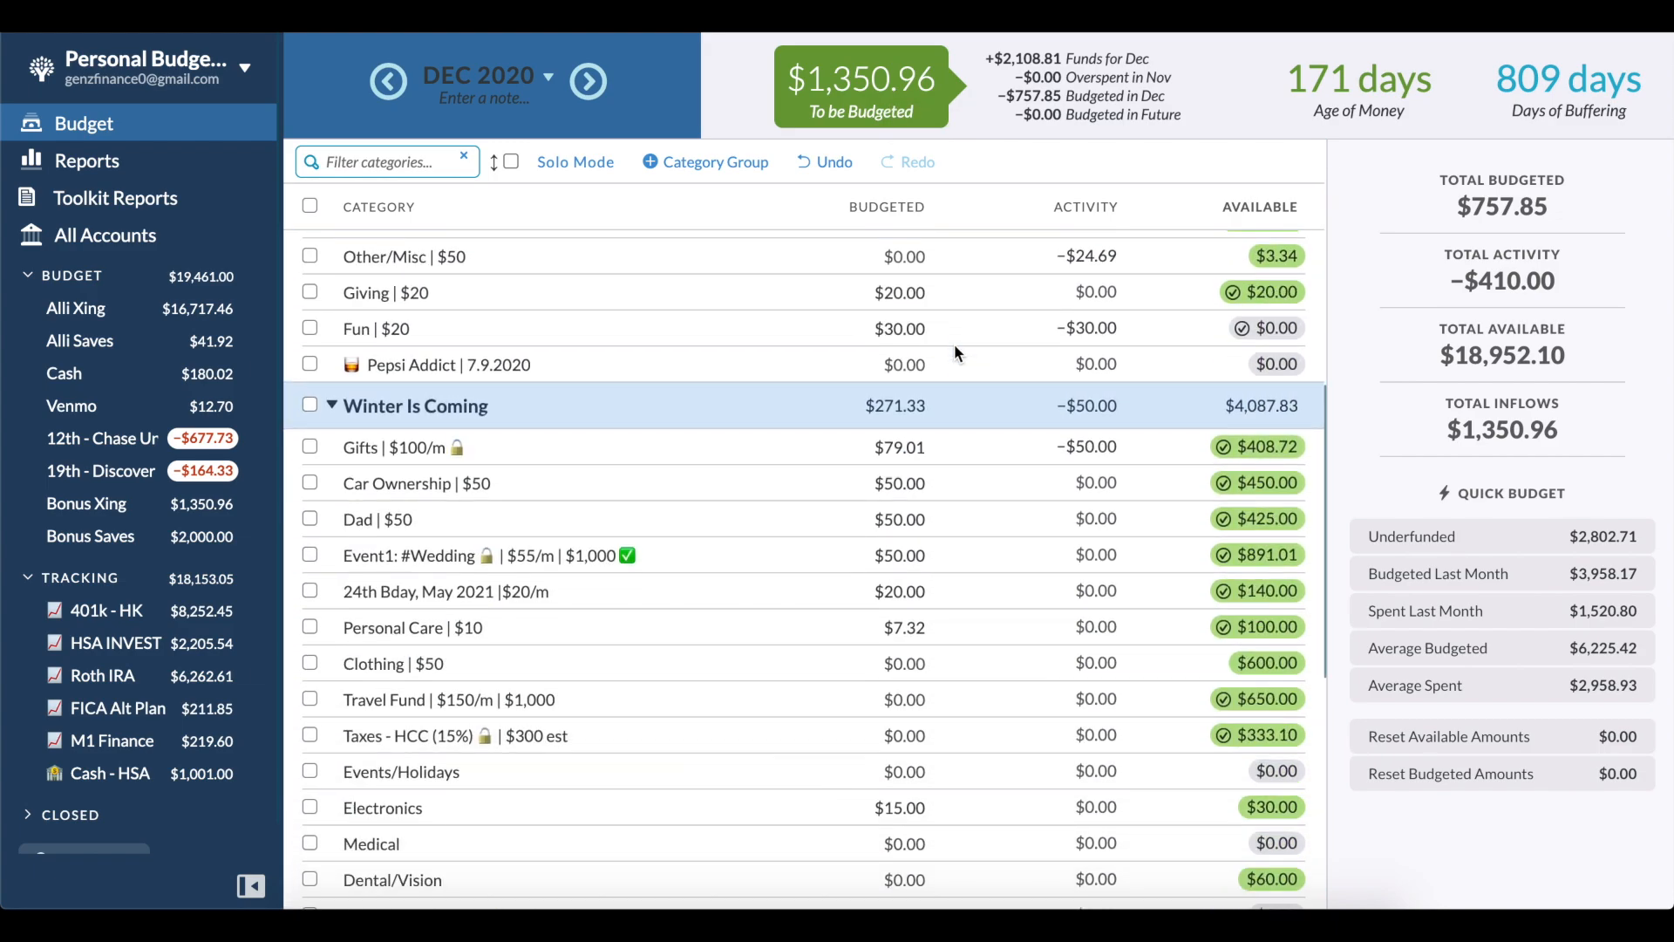
pyautogui.scroll(-6, 954, 344)
pyautogui.click(847, 637)
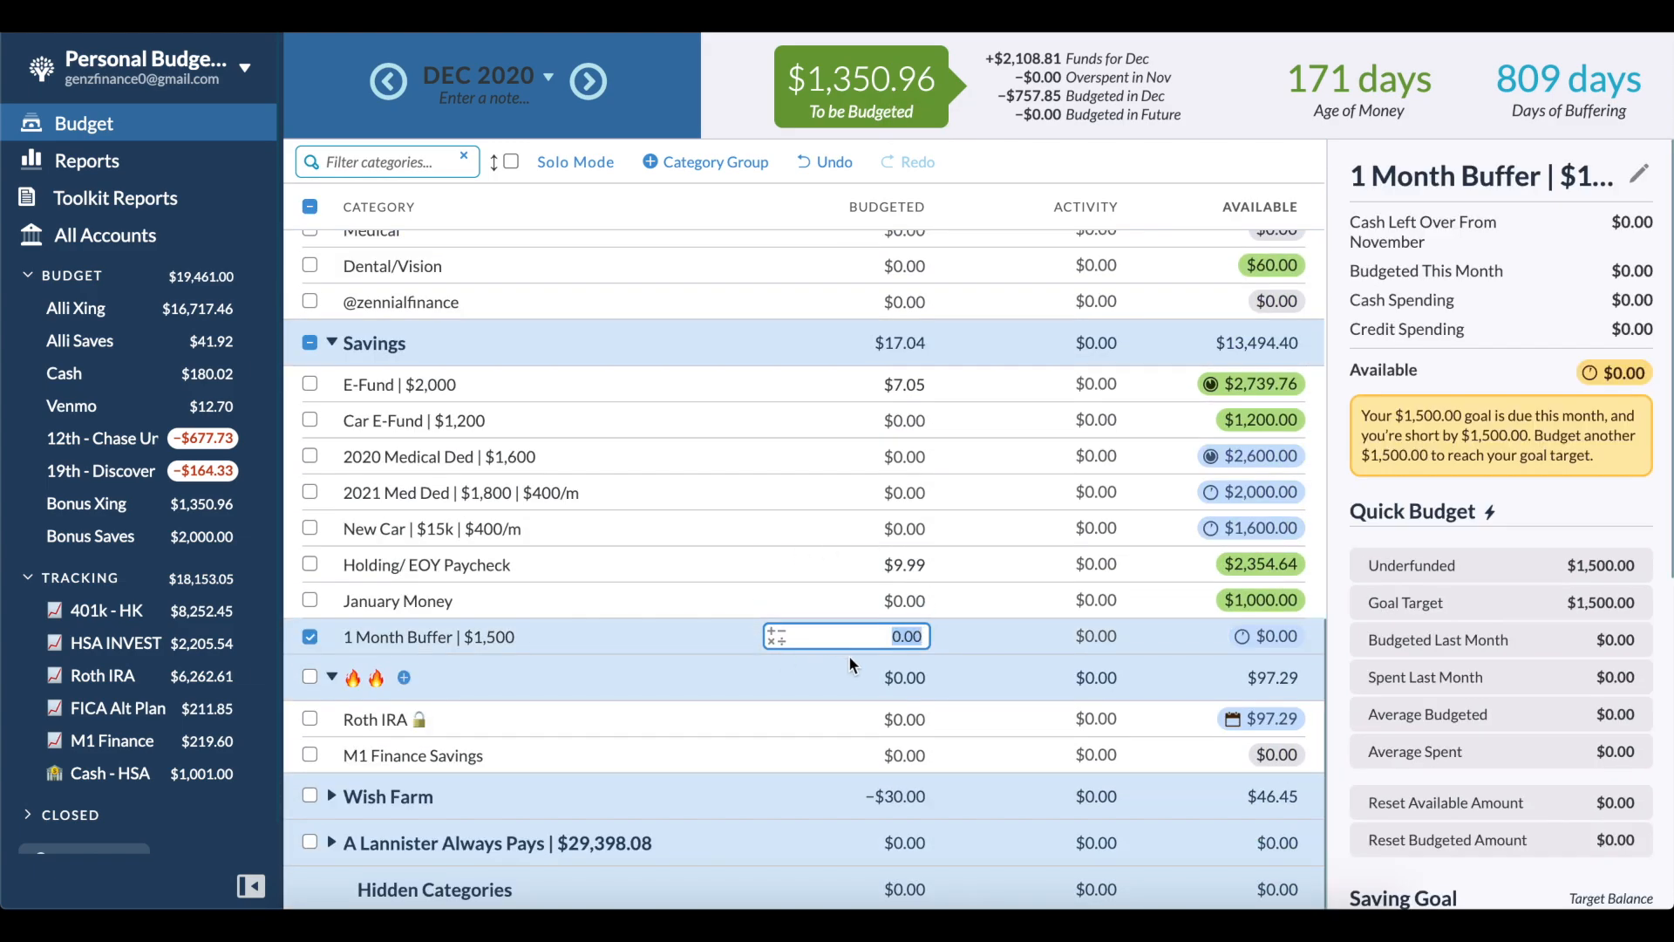
pyautogui.write('500')
pyautogui.press('Return')
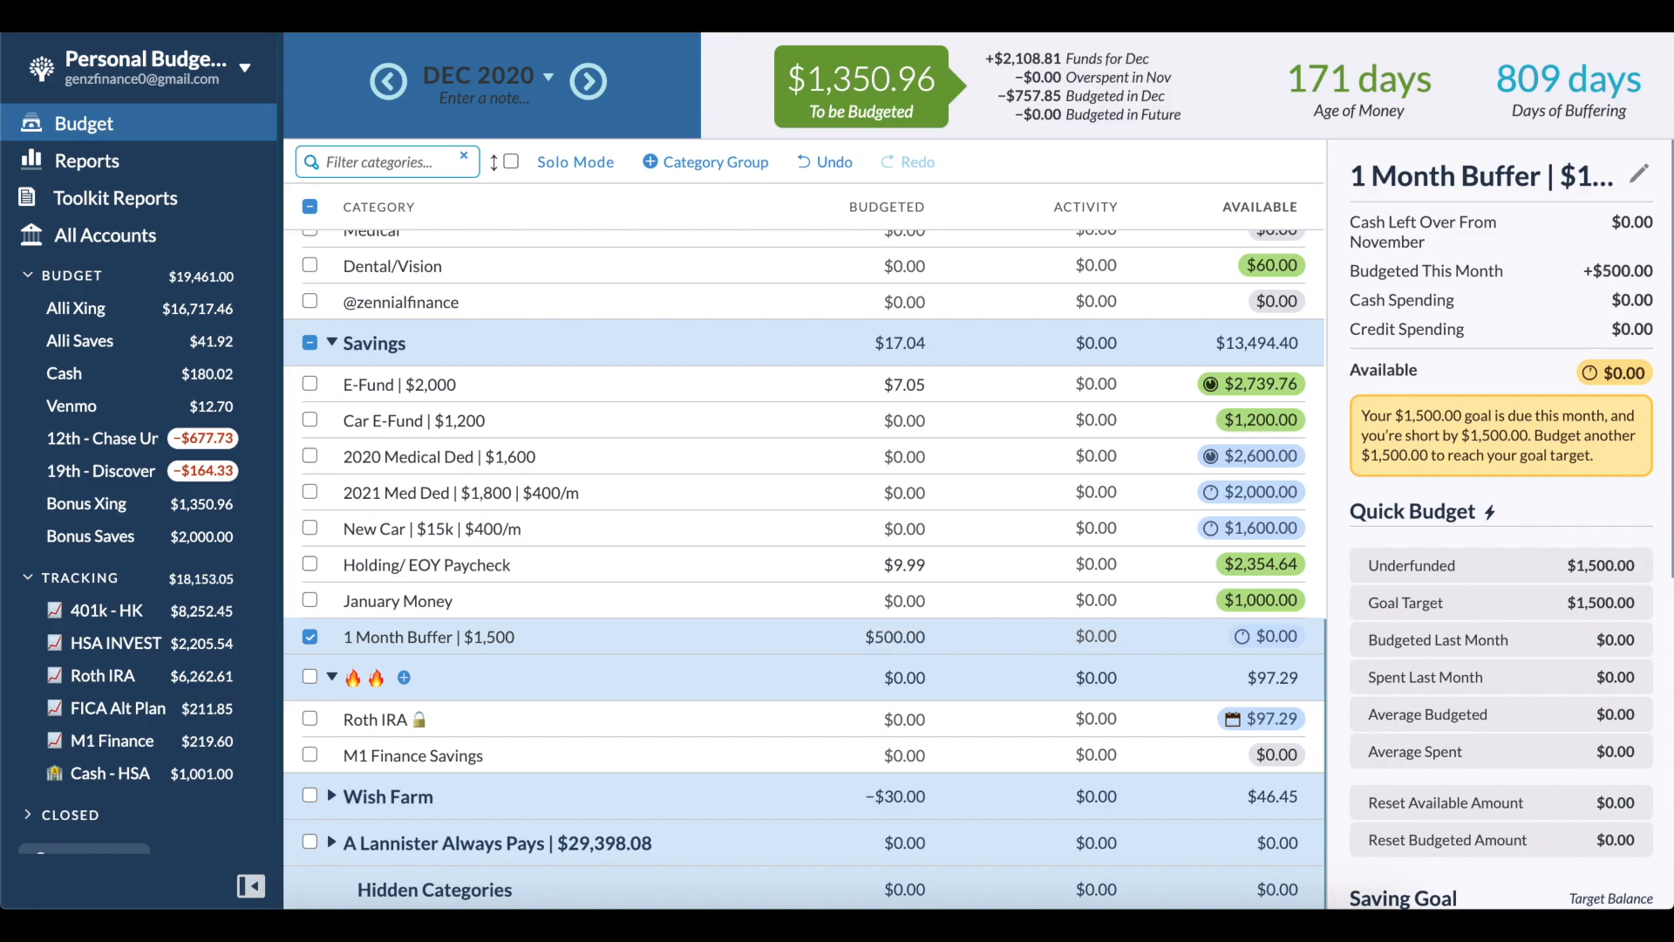
pyautogui.click(643, 631)
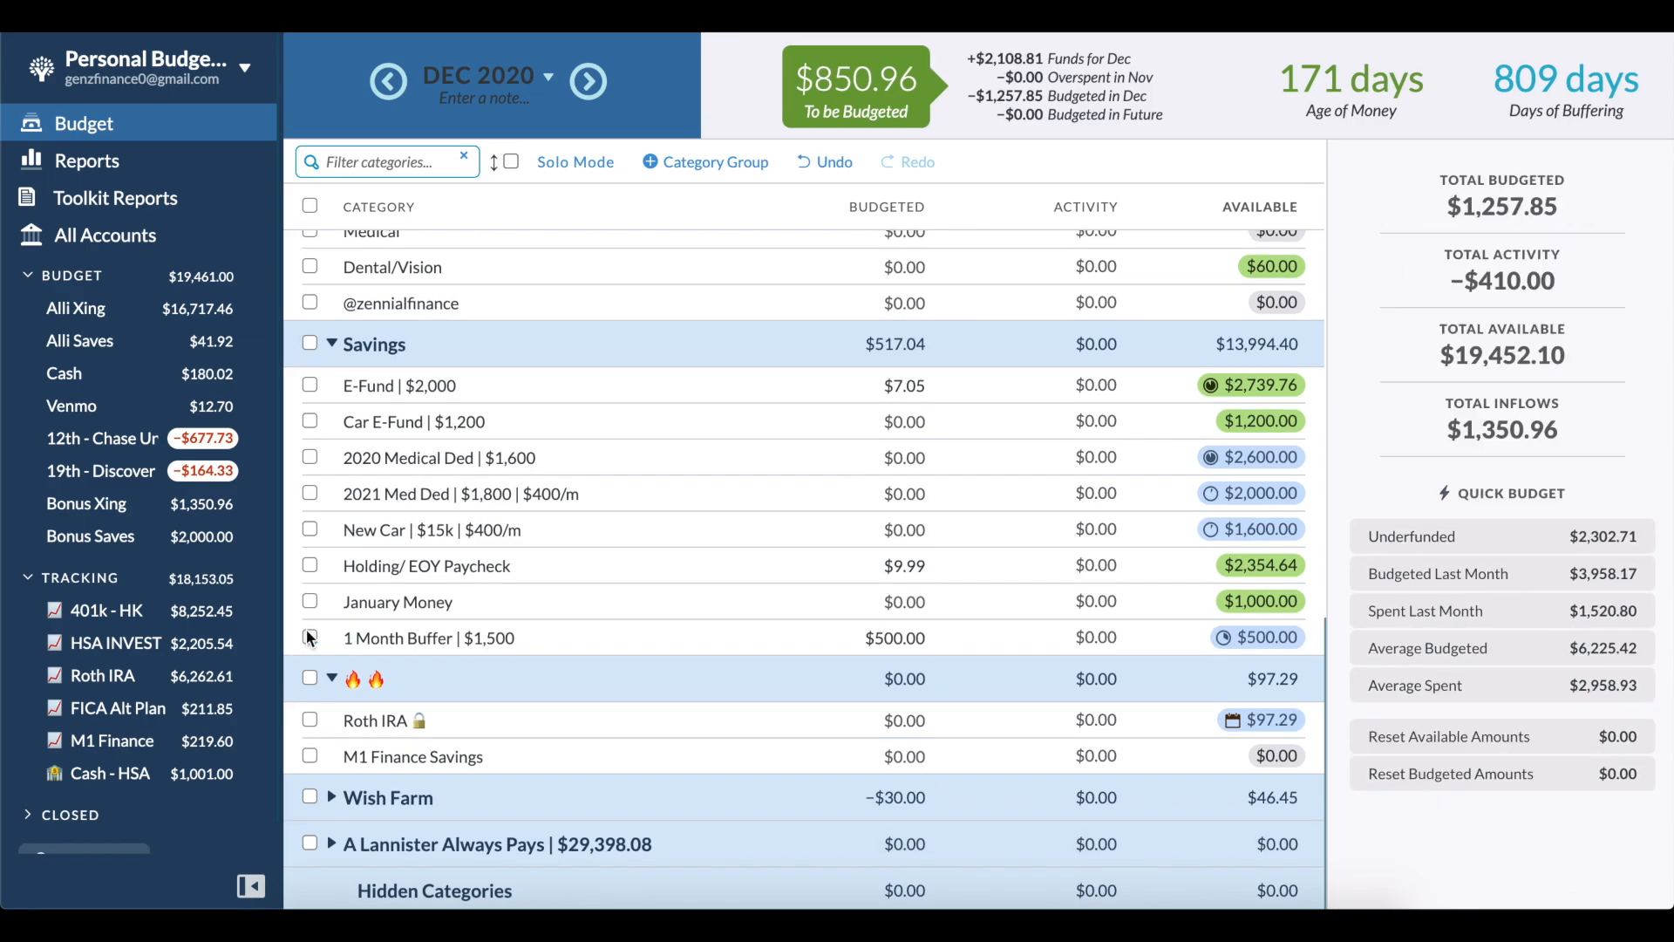
pyautogui.click(640, 639)
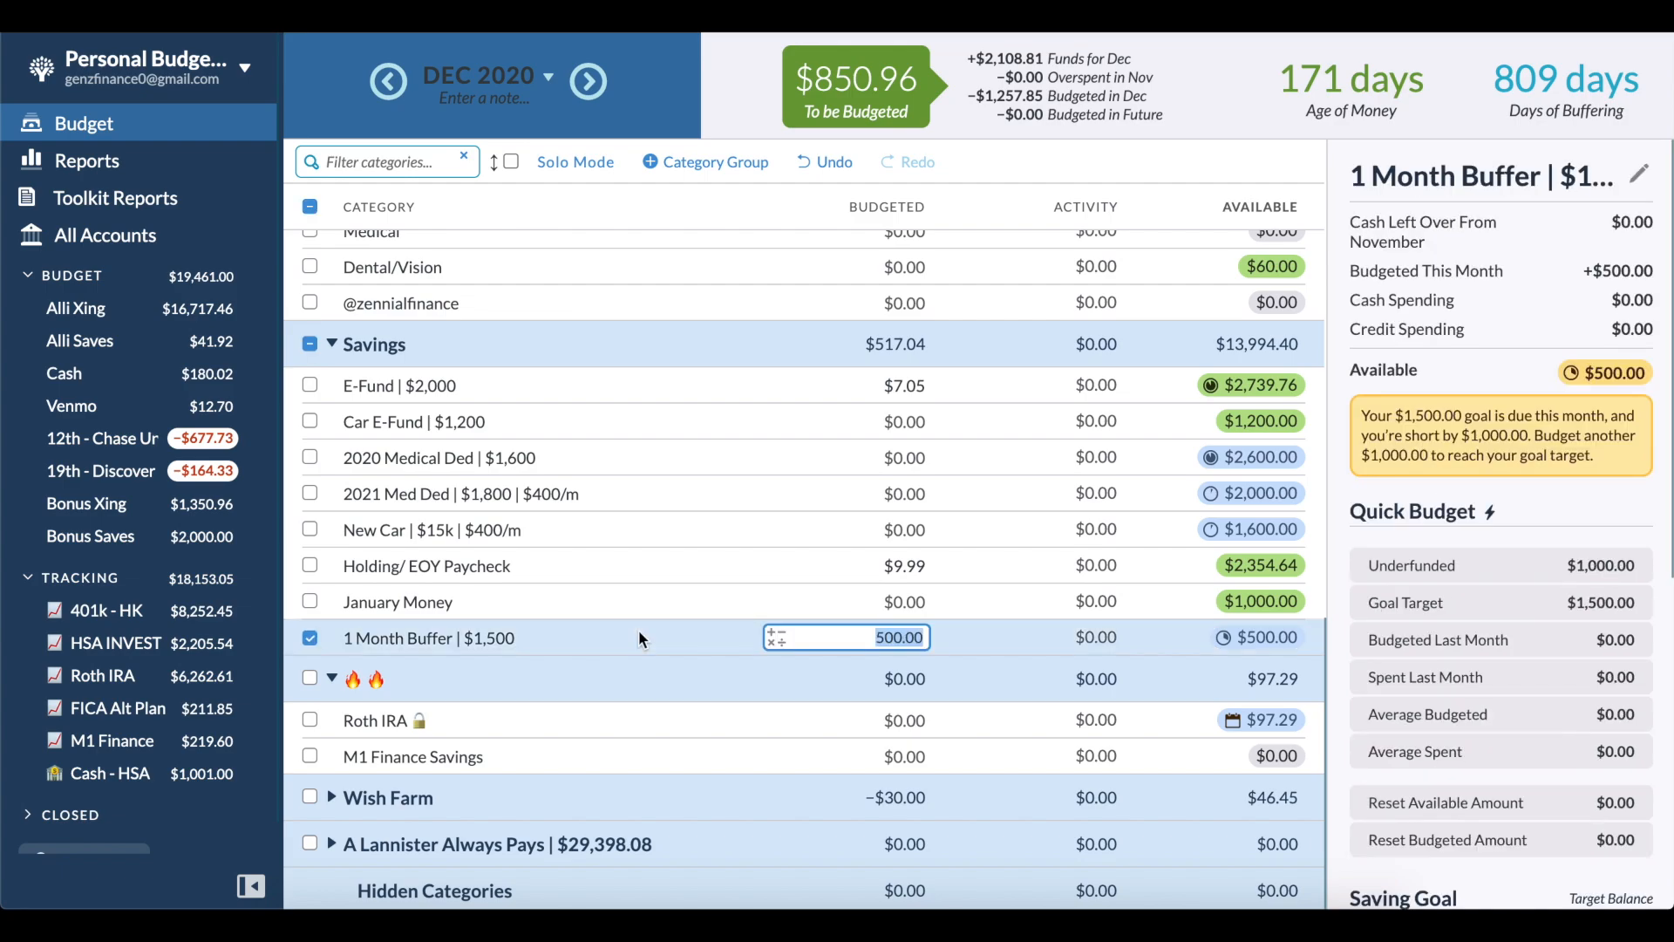
pyautogui.click(306, 631)
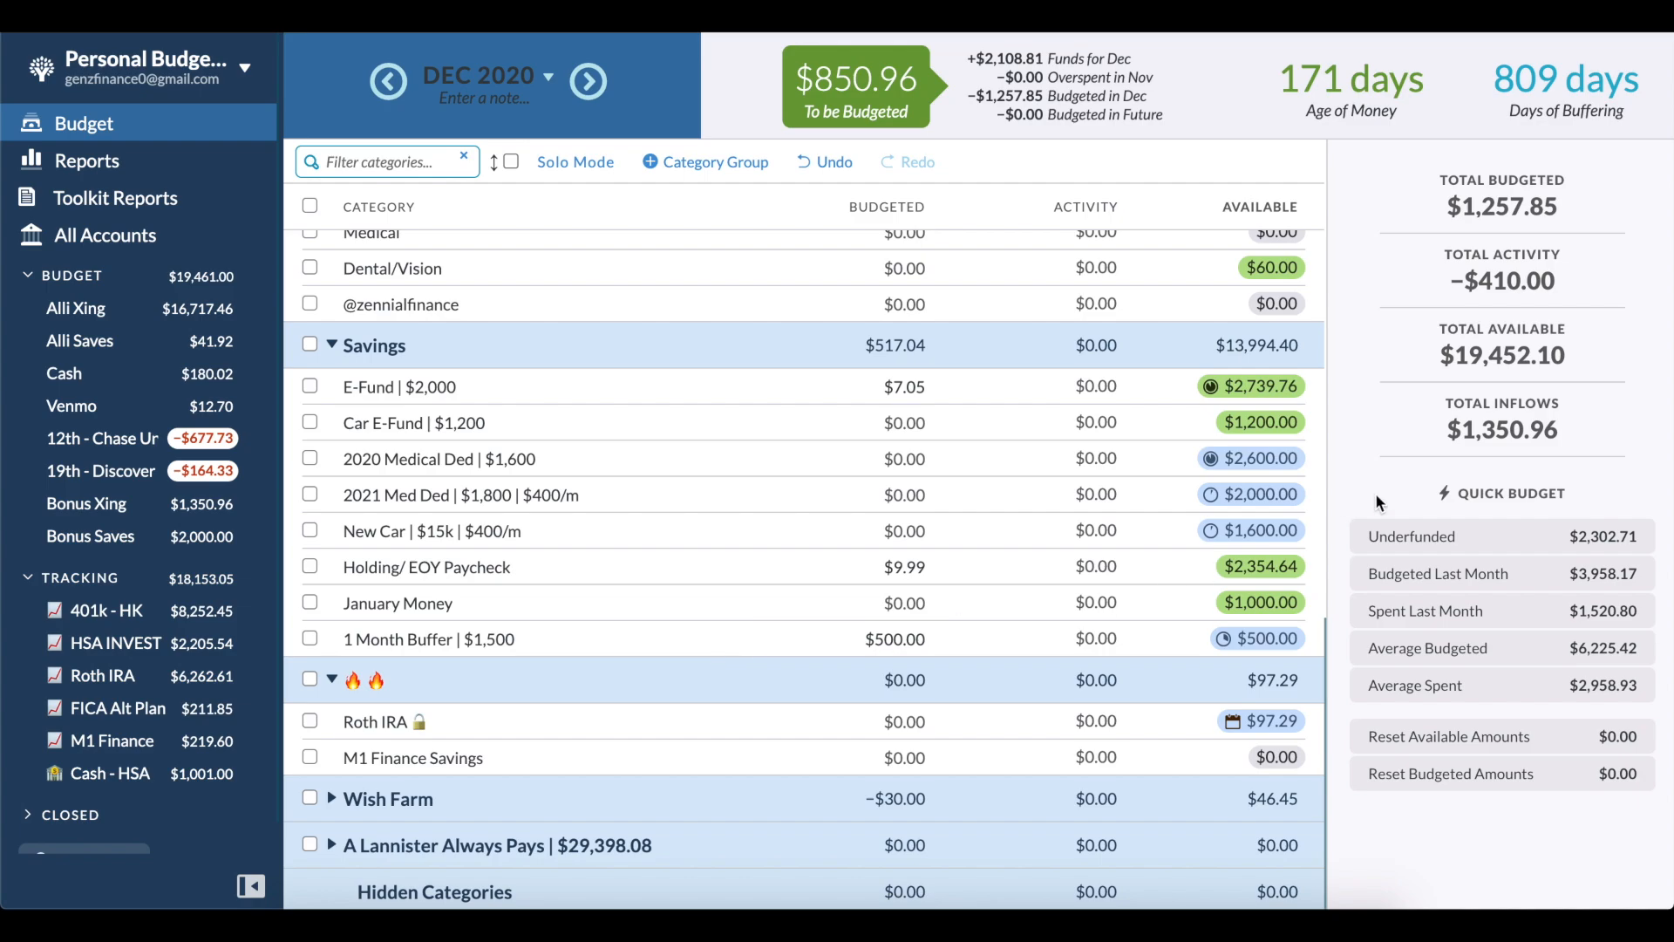
pyautogui.click(580, 632)
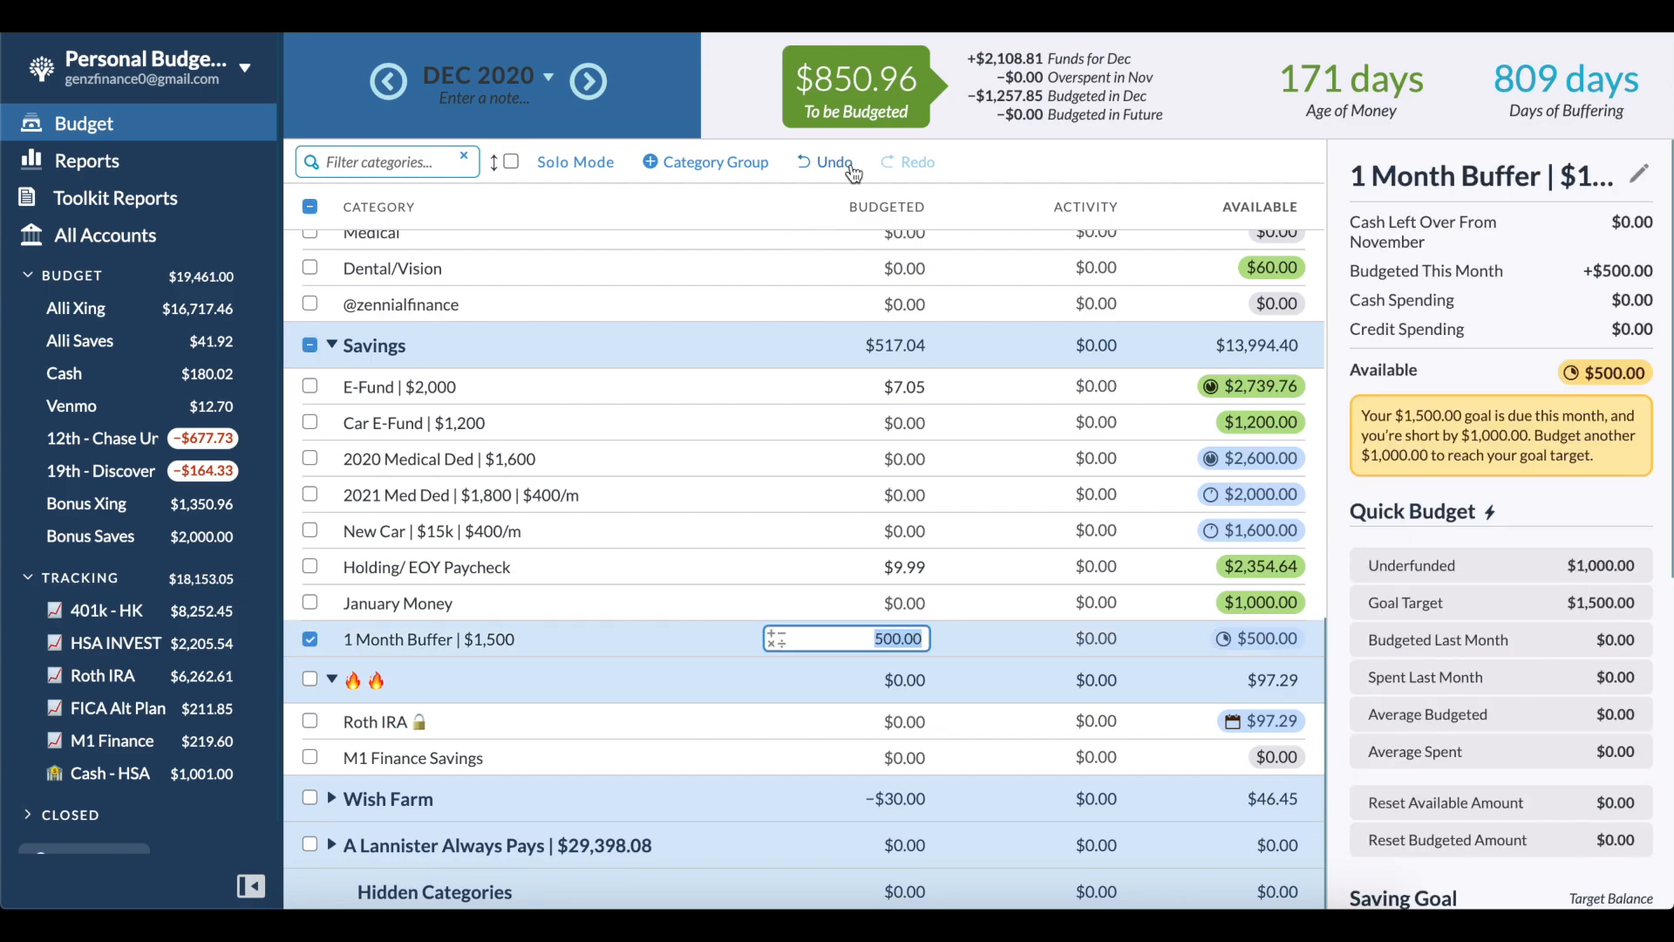
pyautogui.press('Escape')
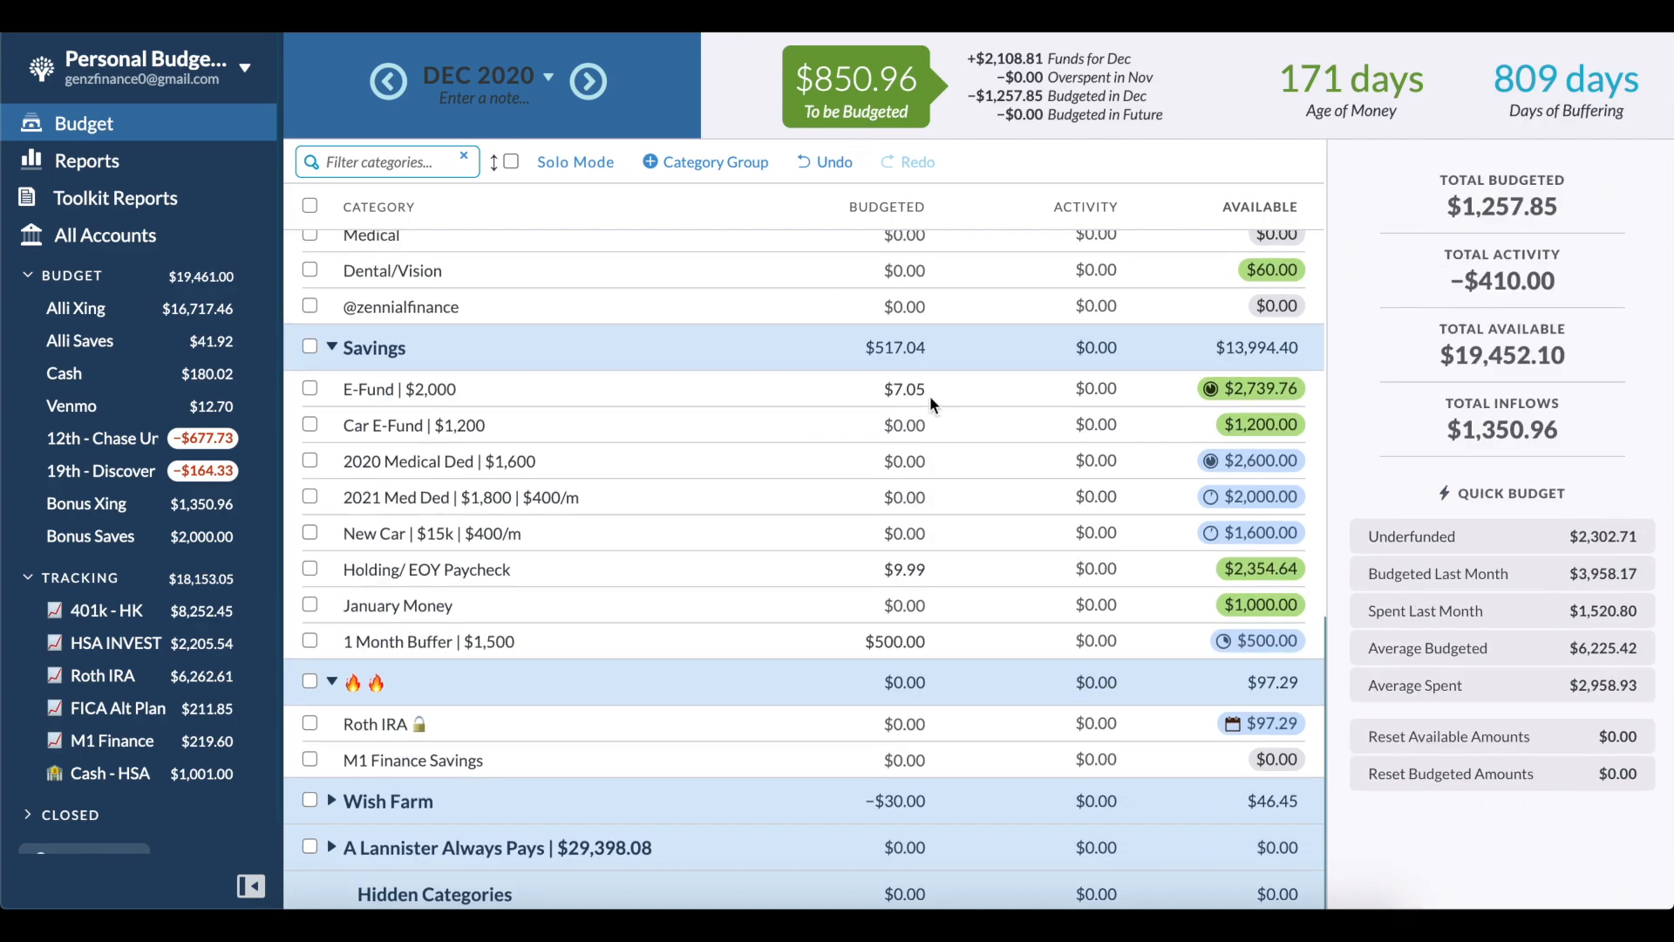
# Step: Budget $75 for the Travel Fund category in the Winter Is Coming group
pyautogui.scroll(5, 930, 395)
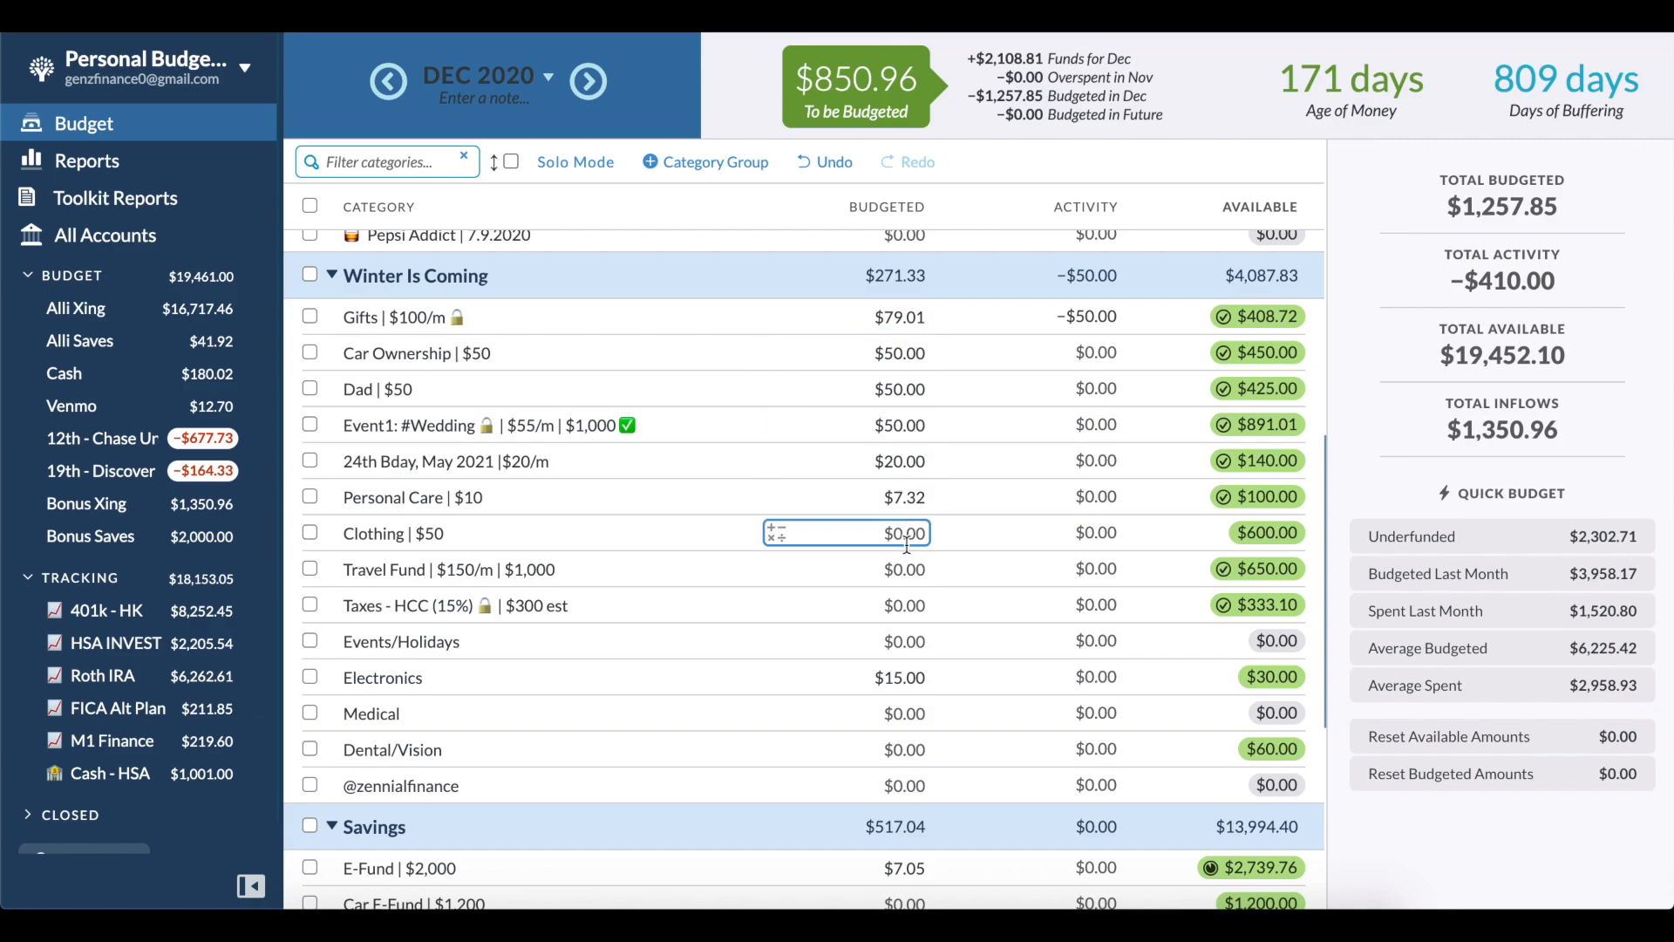
pyautogui.scroll(1, 912, 526)
pyautogui.click(910, 612)
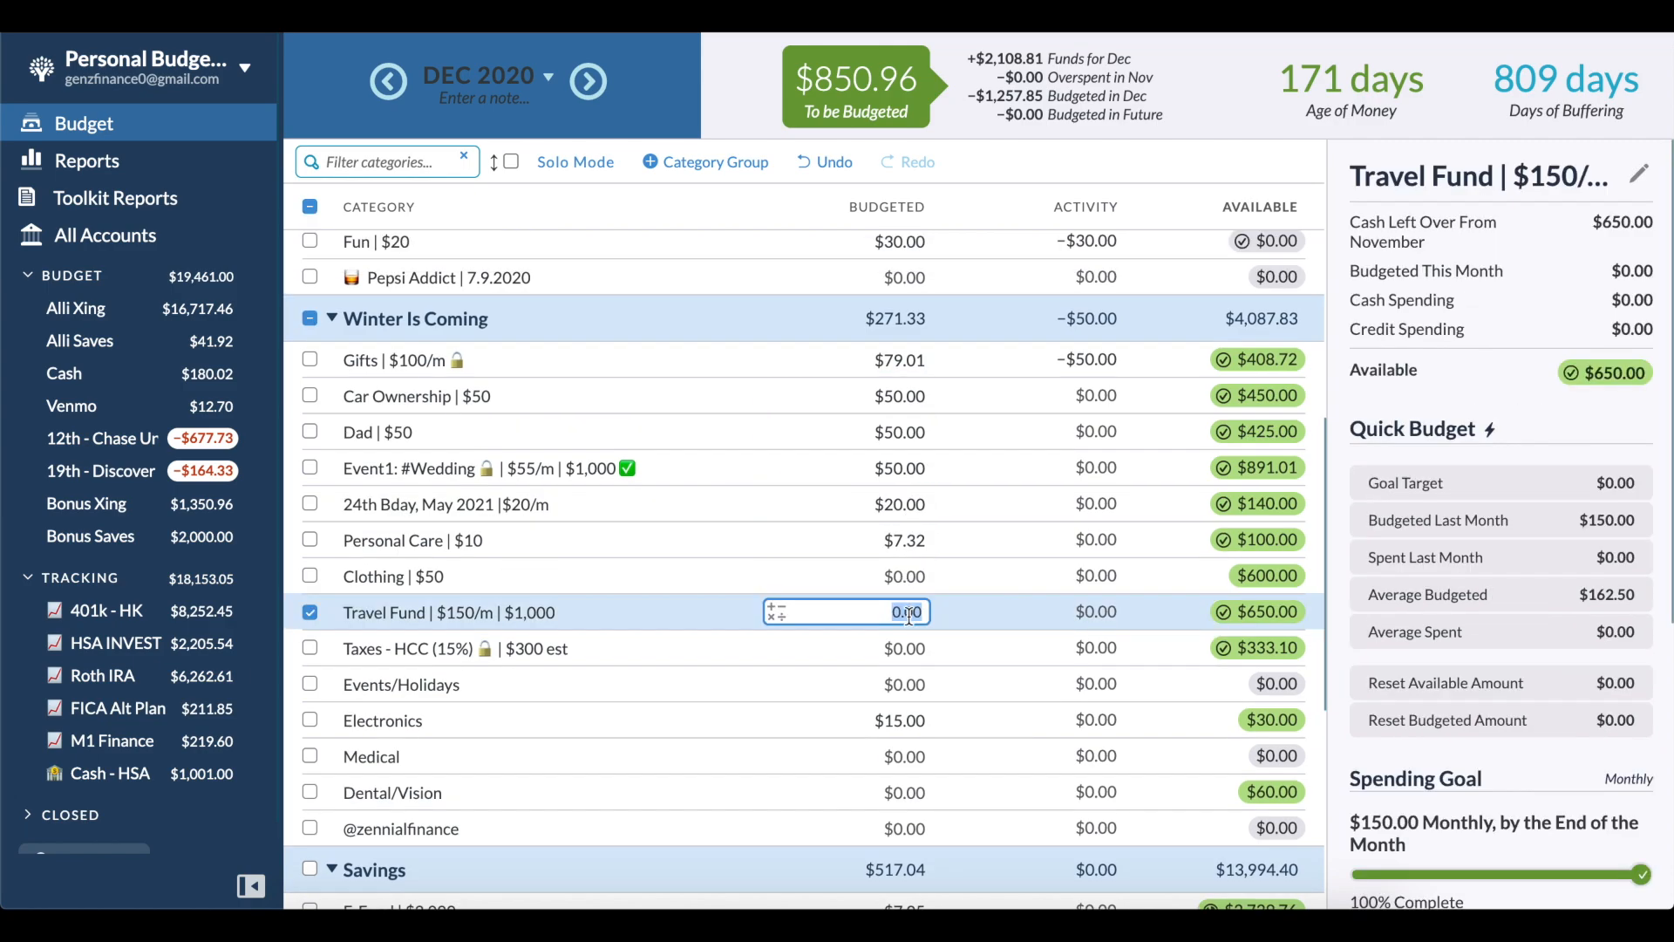
pyautogui.write('75')
pyautogui.press('Return')
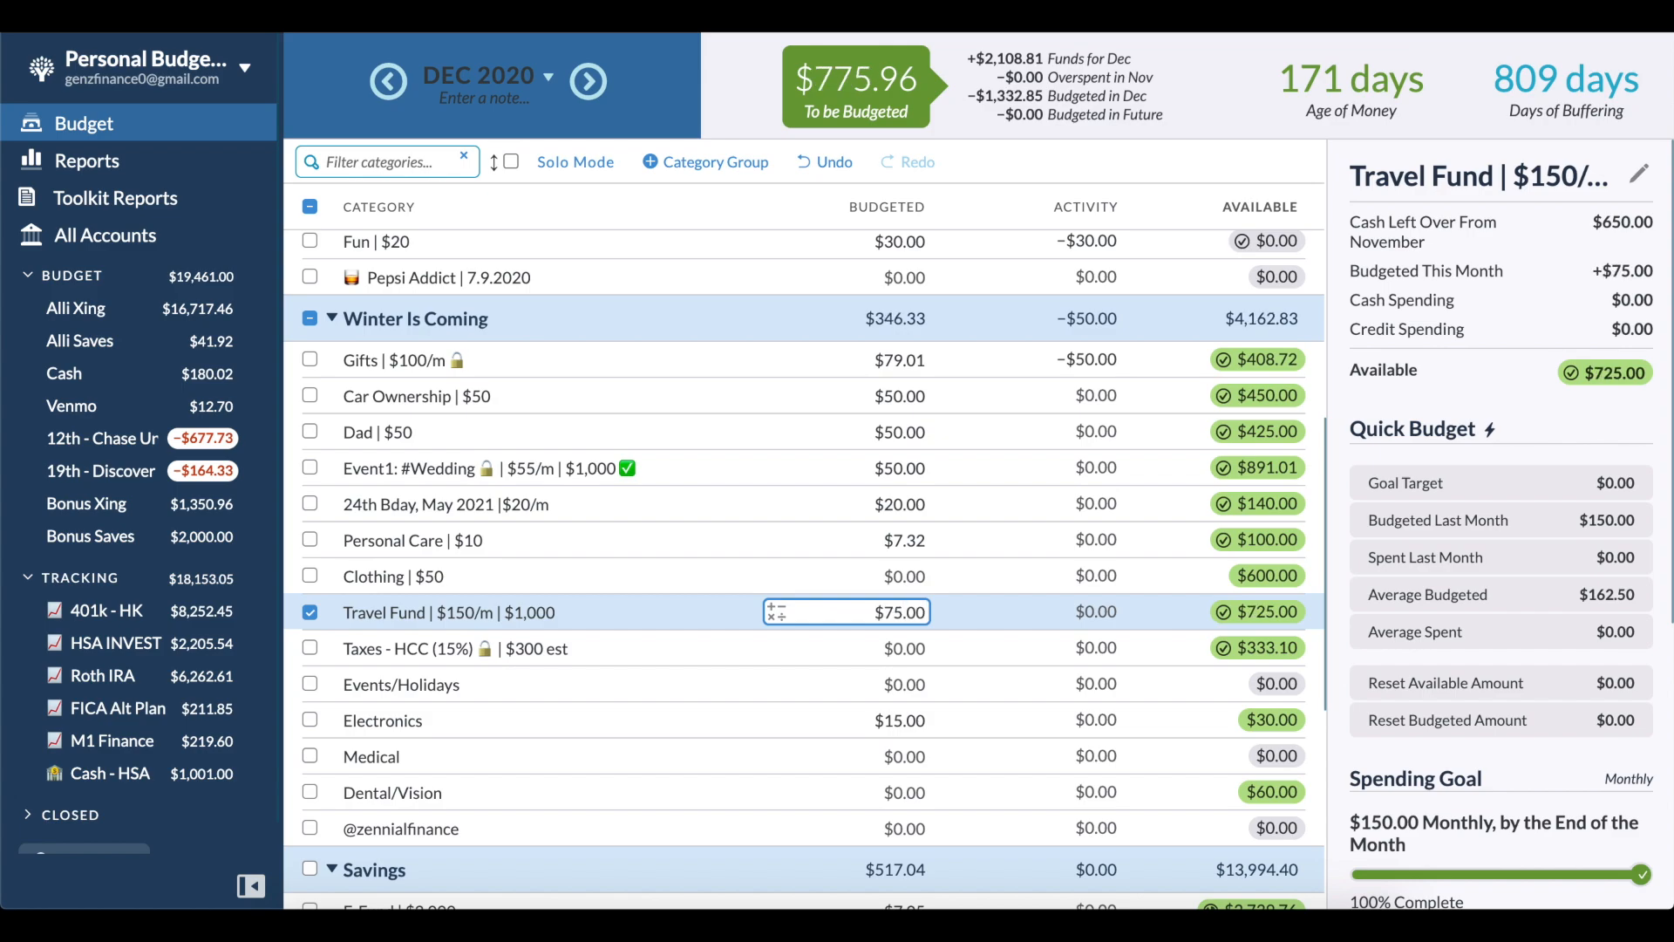
pyautogui.click(310, 613)
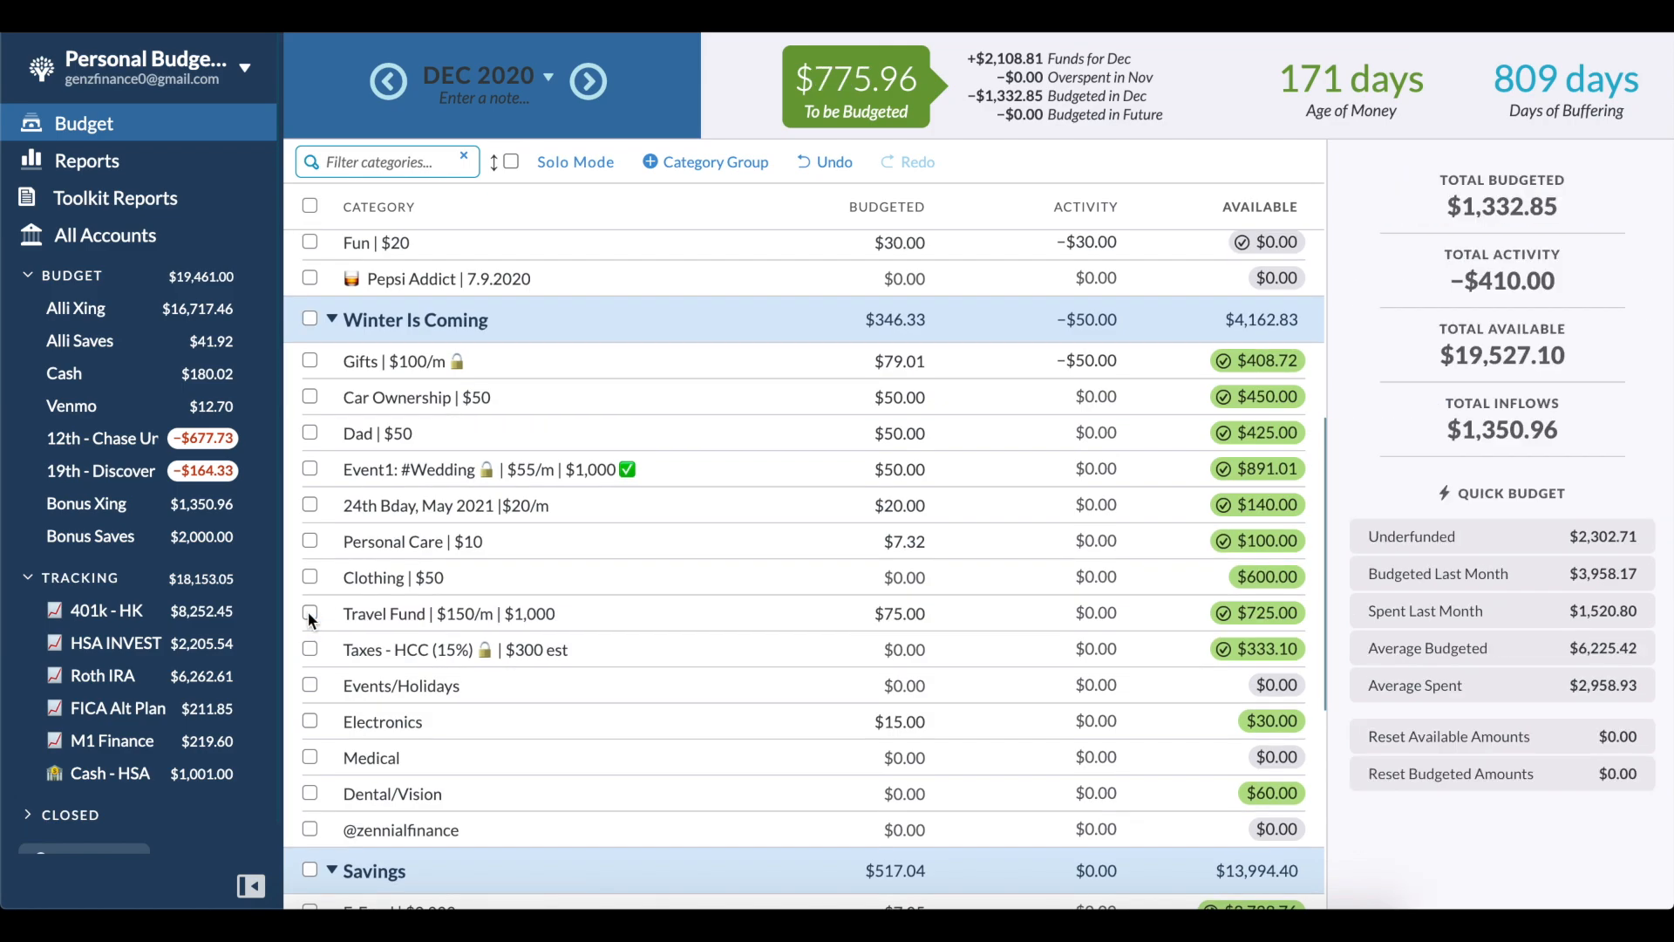
# Step: Add $50 to the amount already budgeted for the E-Fund category under Savings
pyautogui.scroll(-3, 1154, 734)
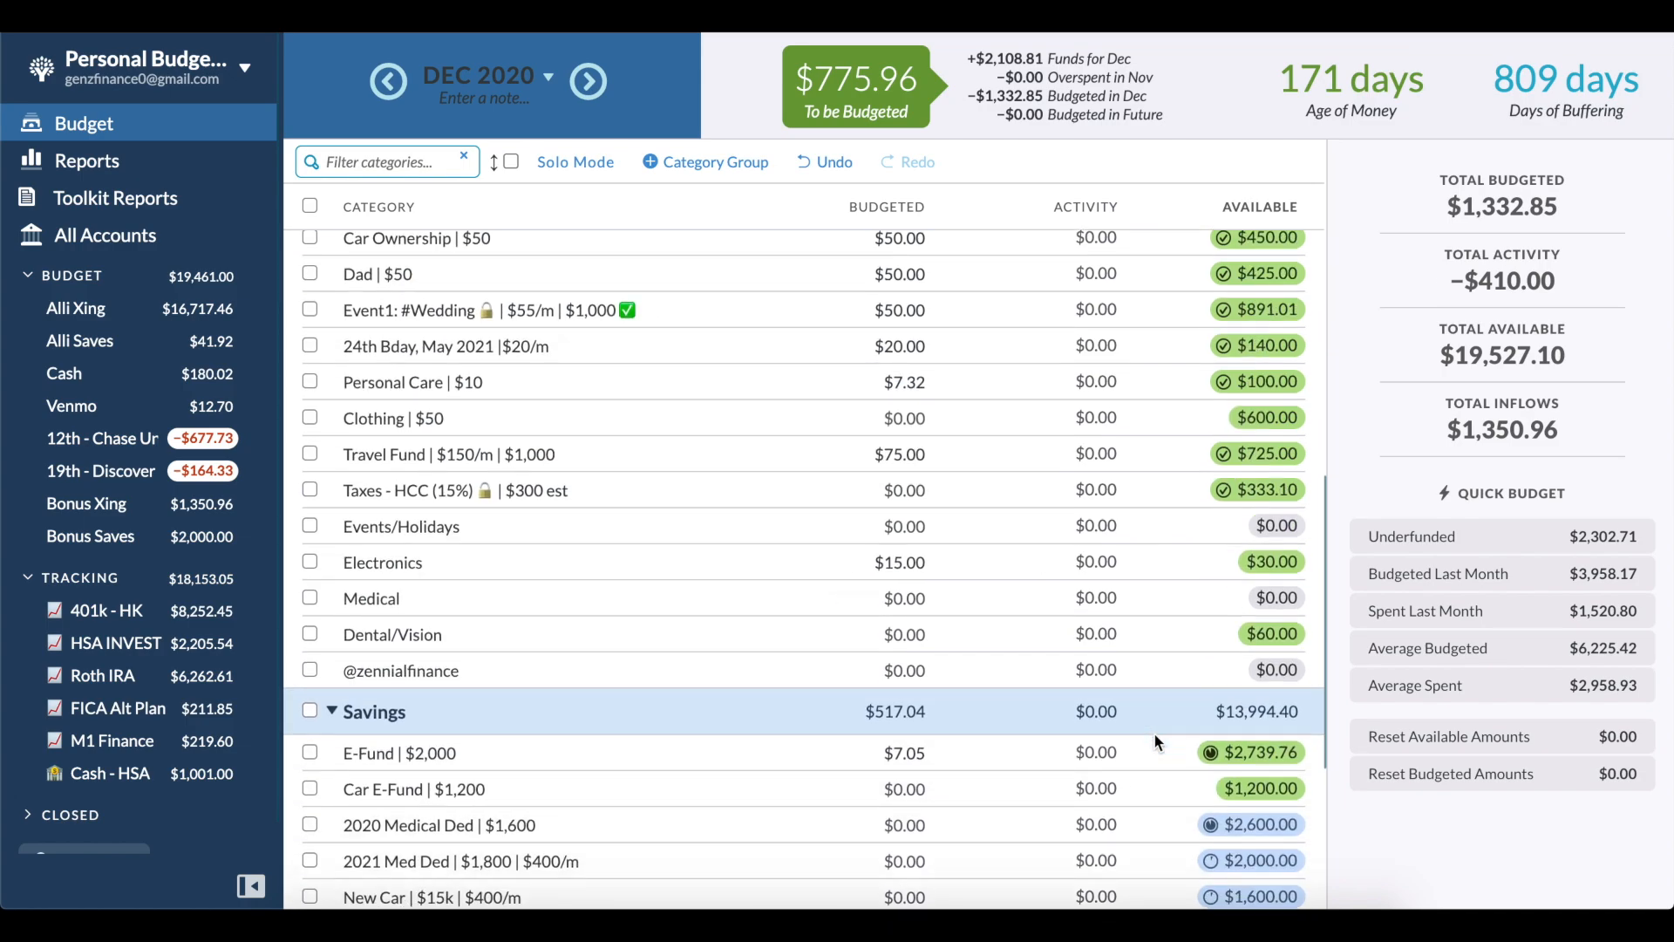
pyautogui.scroll(-2, 930, 777)
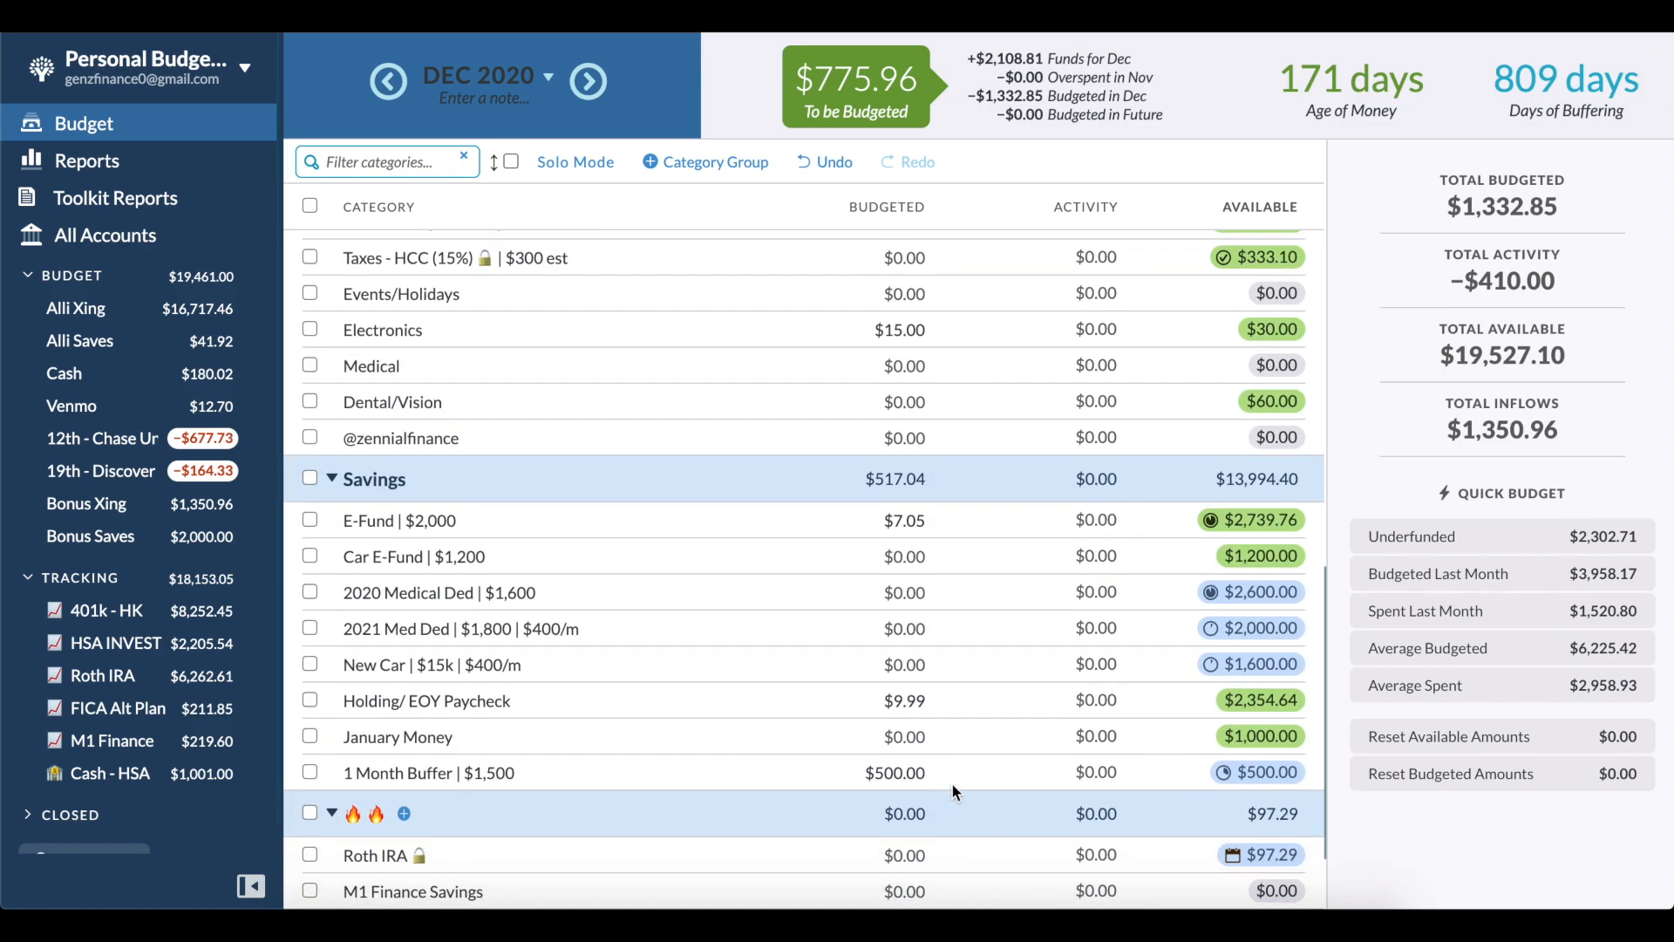
pyautogui.click(914, 523)
pyautogui.write('+5')
pyautogui.write('0')
pyautogui.press('Return')
pyautogui.scroll(-3, 1608, 654)
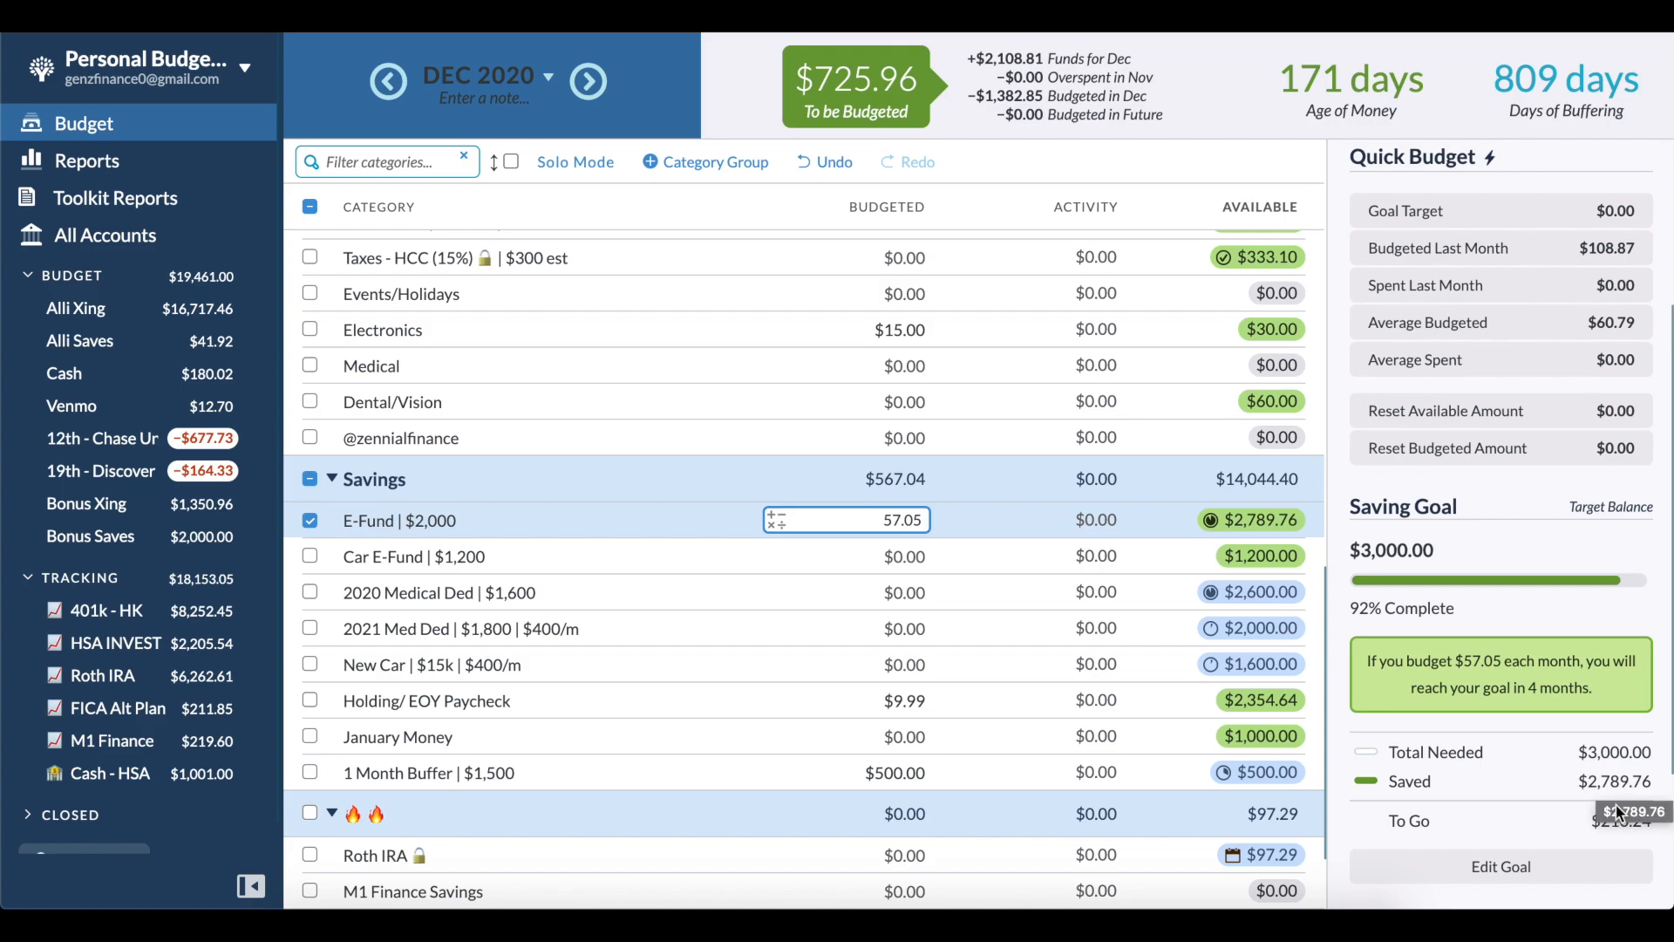
# Step: Budget $50 for the 2020 Medical Ded category and $200 for the 2021 Med Ded category
pyautogui.press('Return')
pyautogui.press('Return')
pyautogui.write('50')
pyautogui.press('Return')
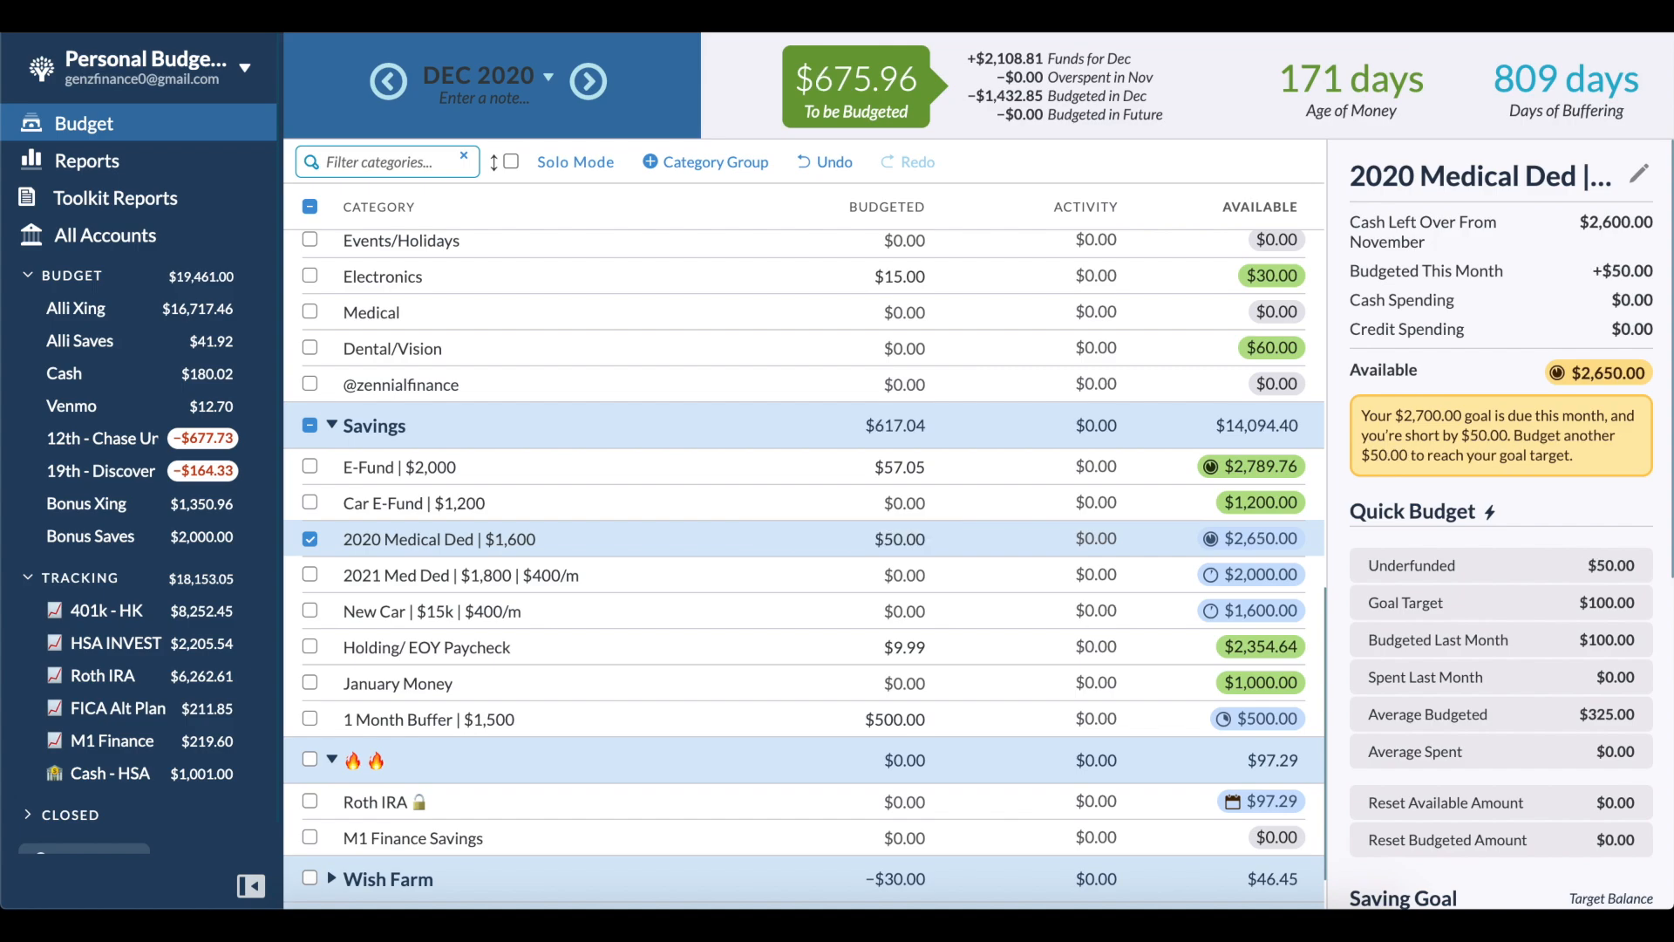
pyautogui.press('Return')
pyautogui.write('200')
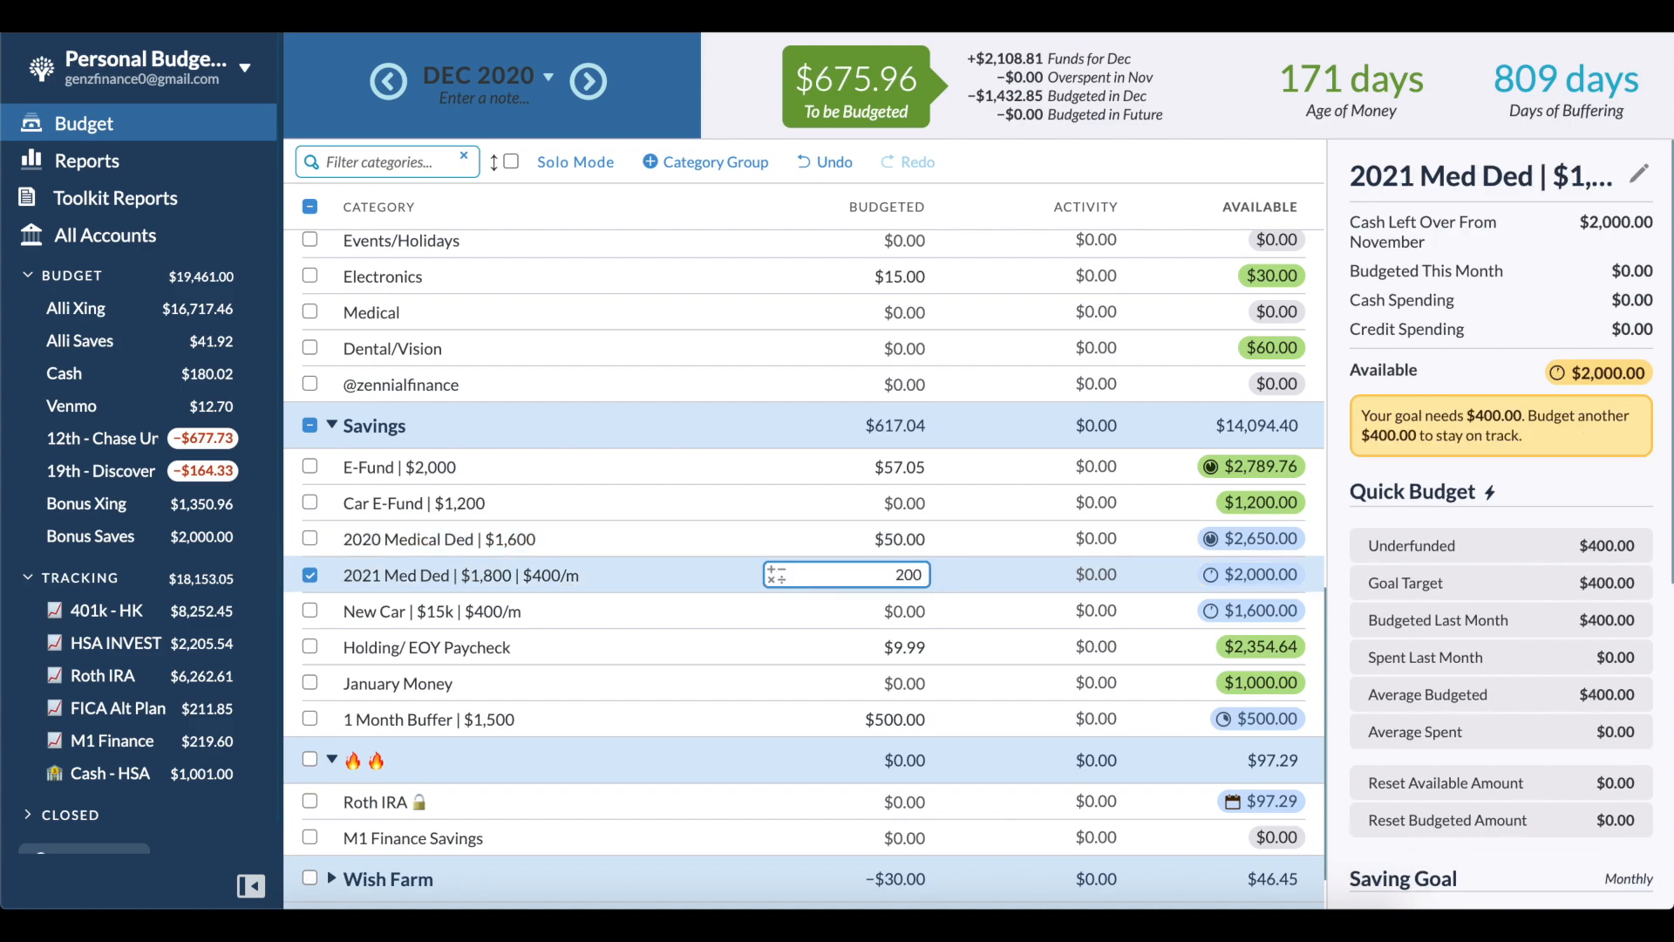
pyautogui.press('Return')
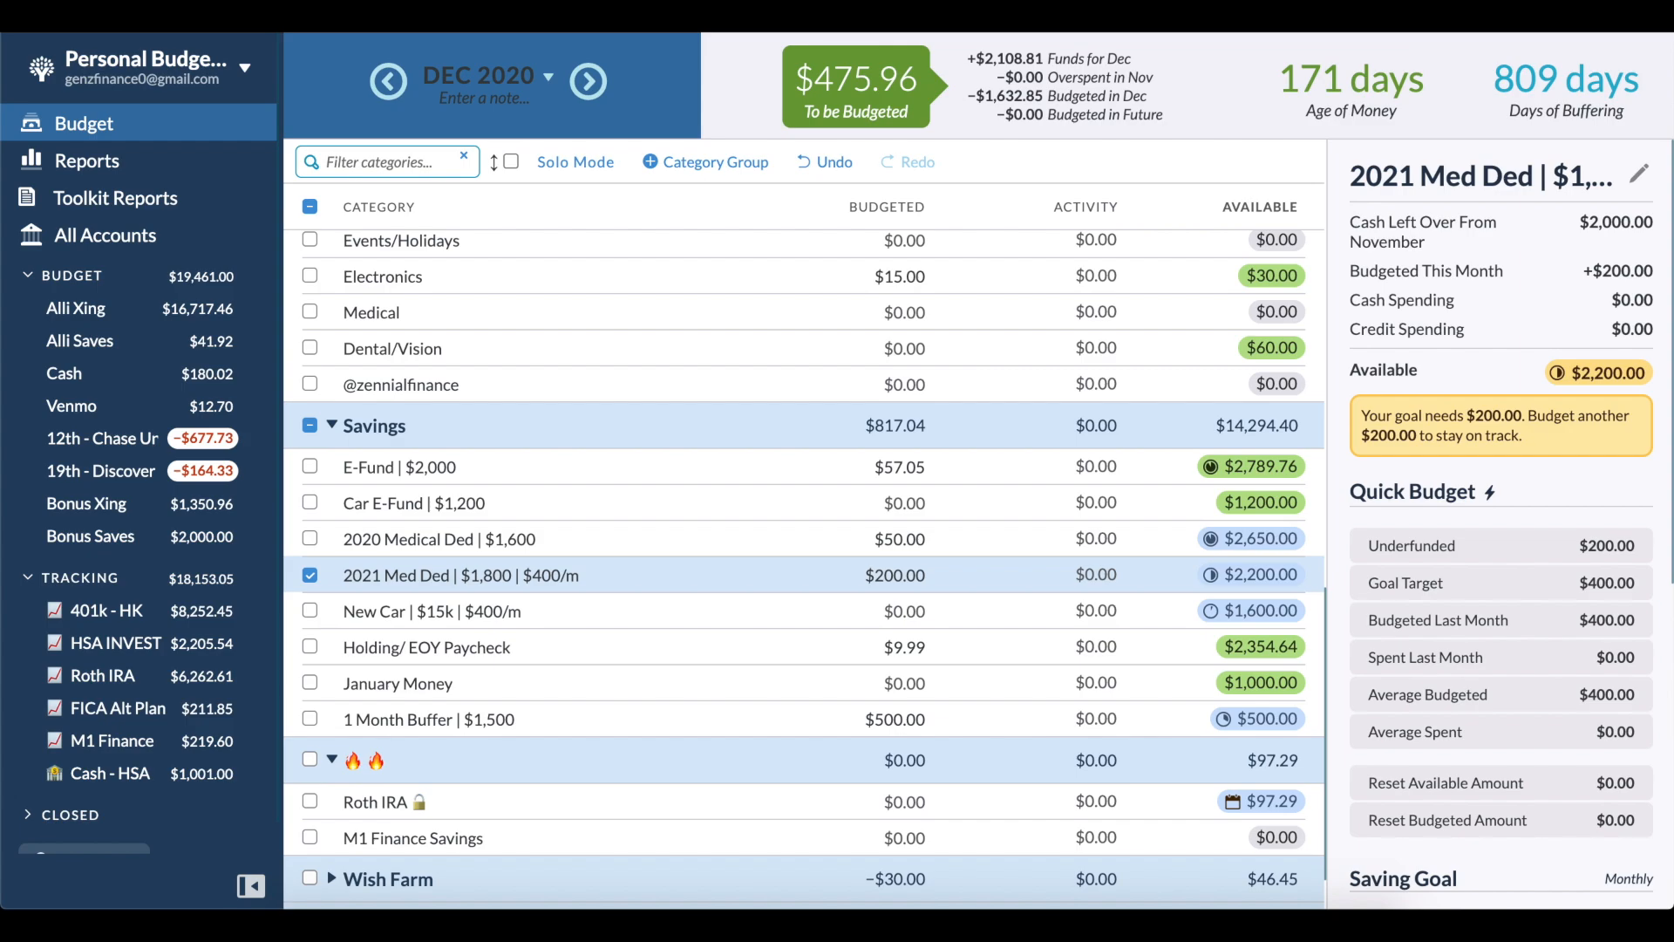
# Step: Review the individual and combined budget figures of the 2020 Medical Ded and 2021 Med Ded categories, and clear the selection
pyautogui.click(309, 538)
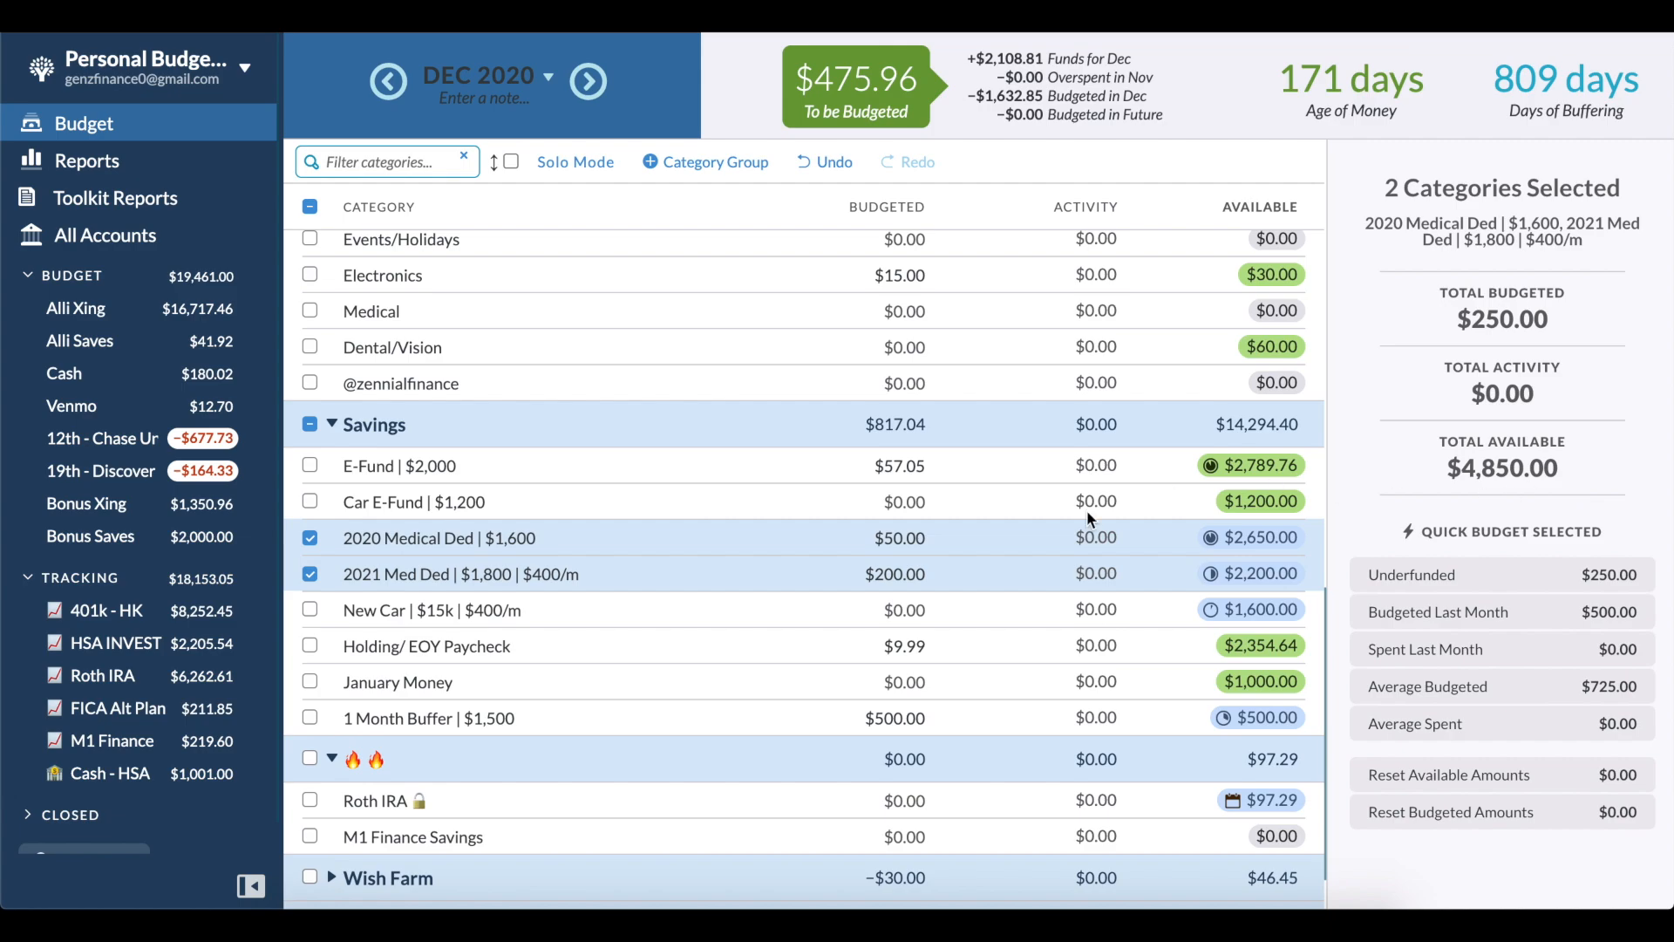
pyautogui.click(966, 536)
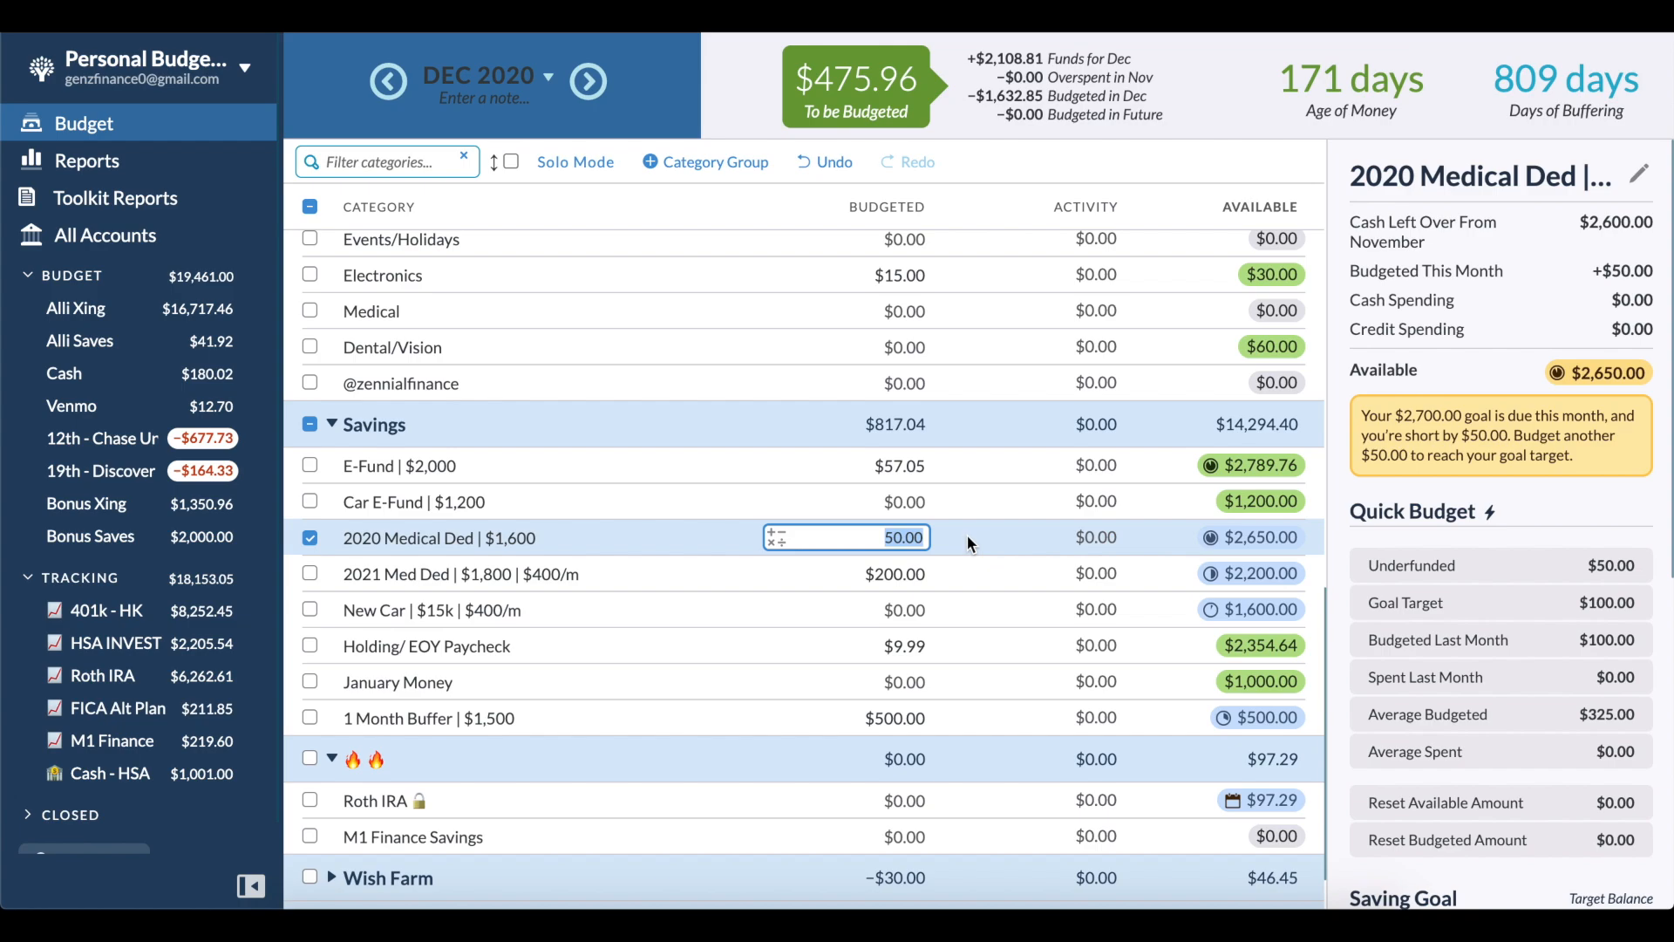
pyautogui.press('Return')
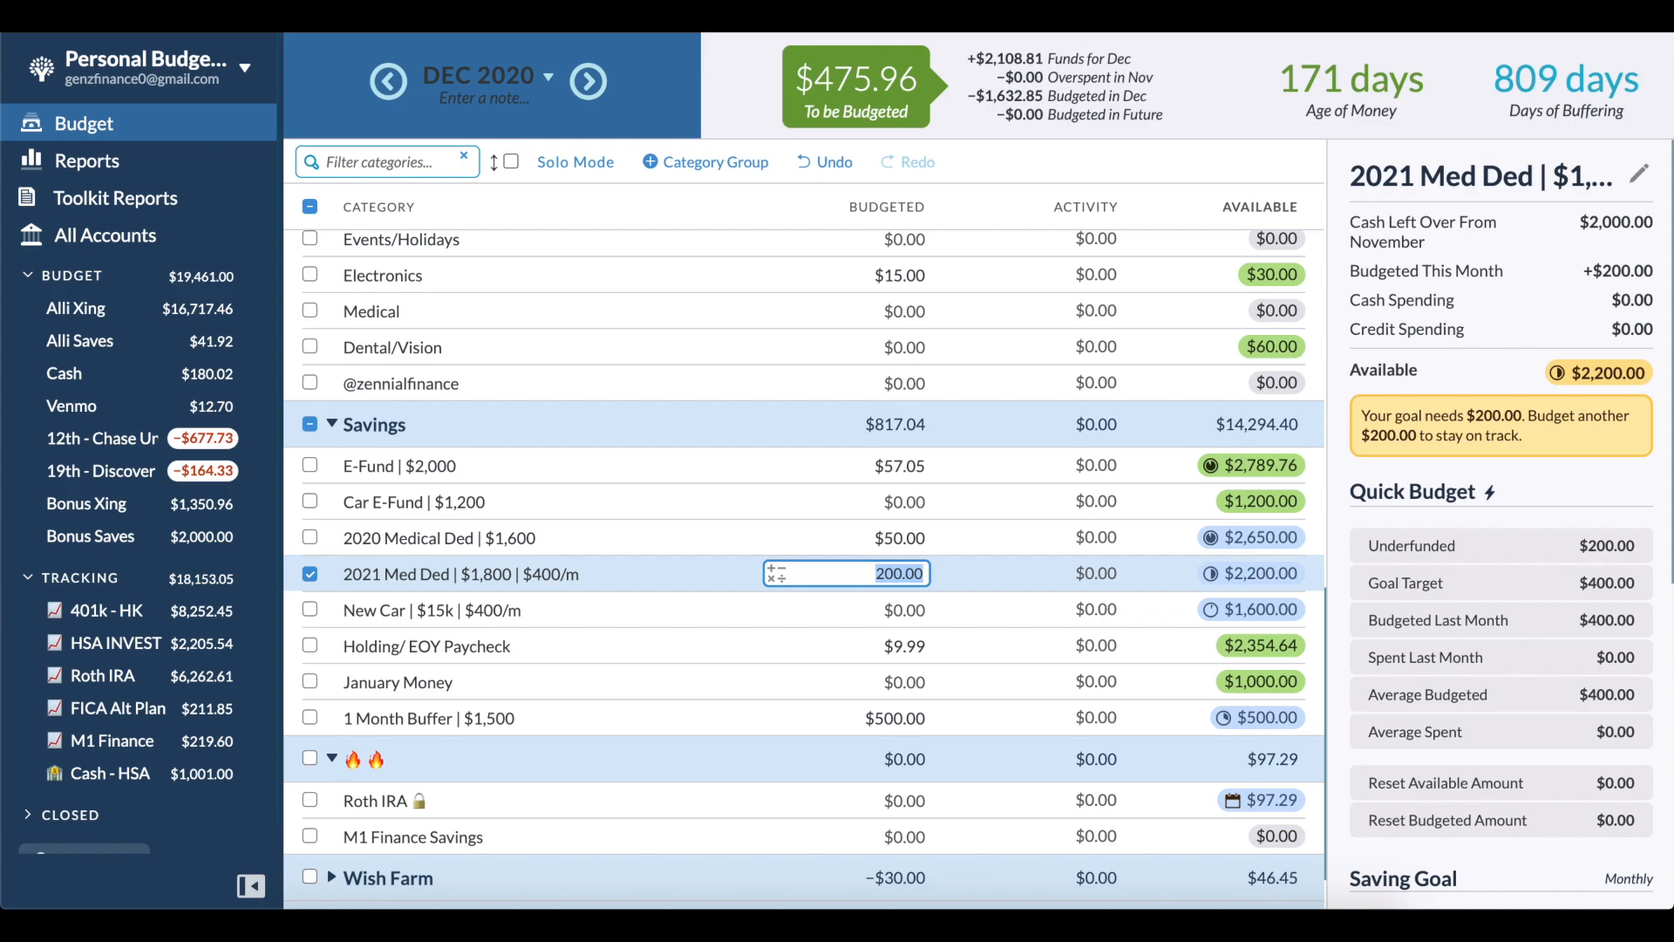
pyautogui.click(903, 538)
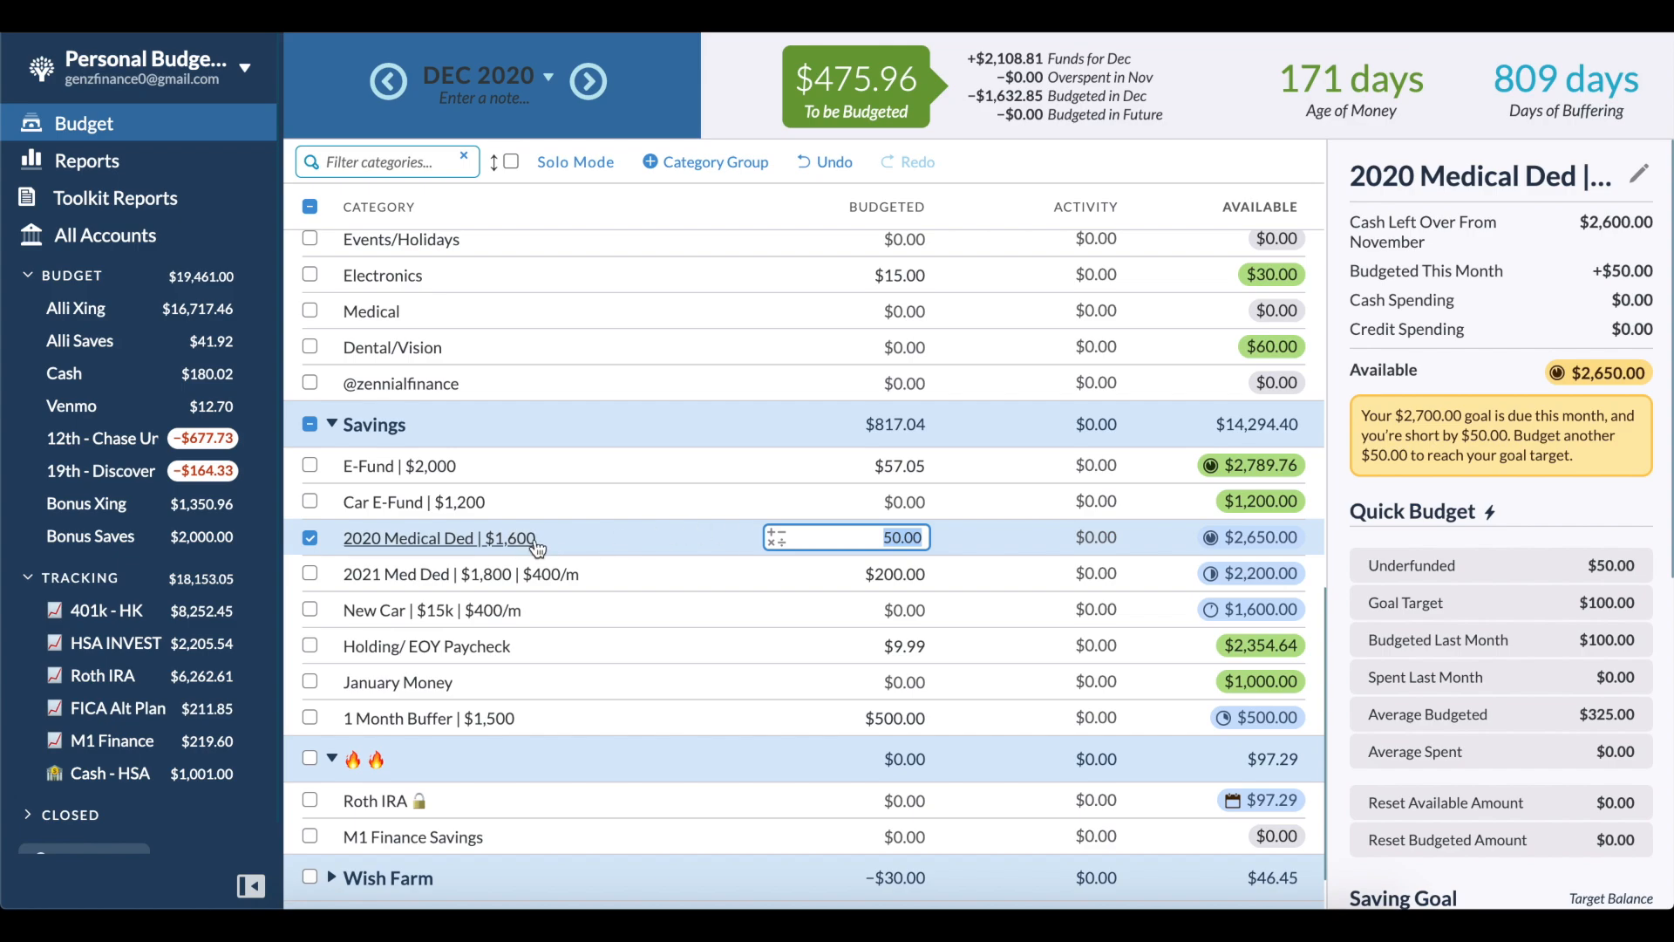
pyautogui.click(310, 573)
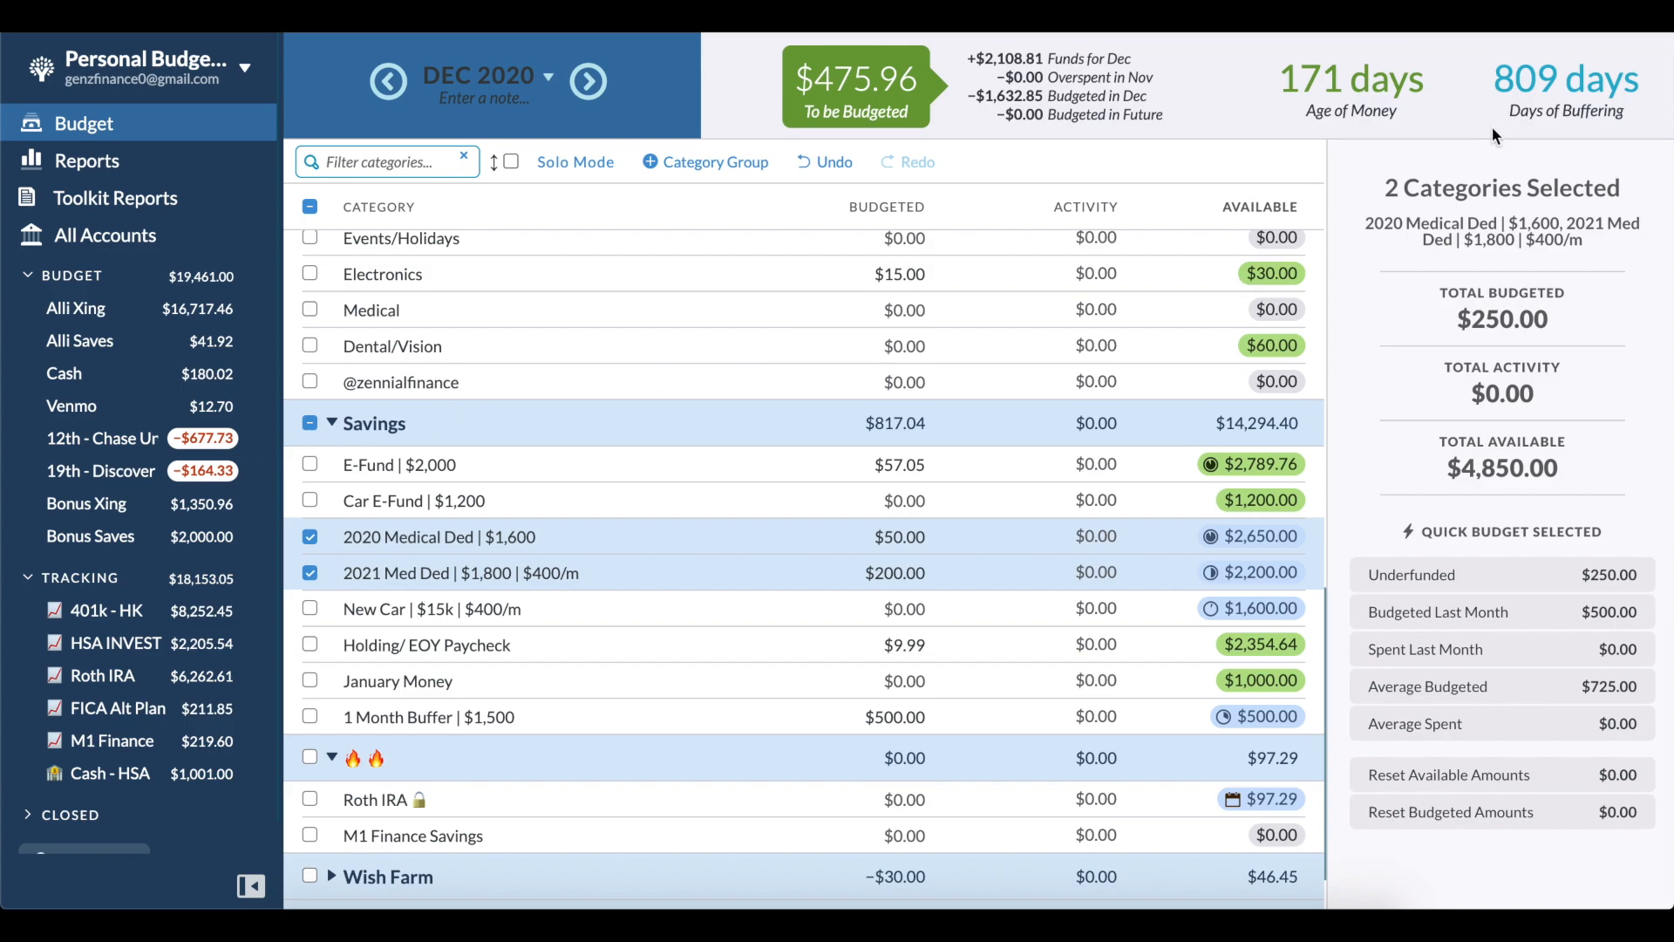
pyautogui.click(310, 423)
# Step: Budget $200 for the New Car category under Savings
pyautogui.scroll(-1, 881, 453)
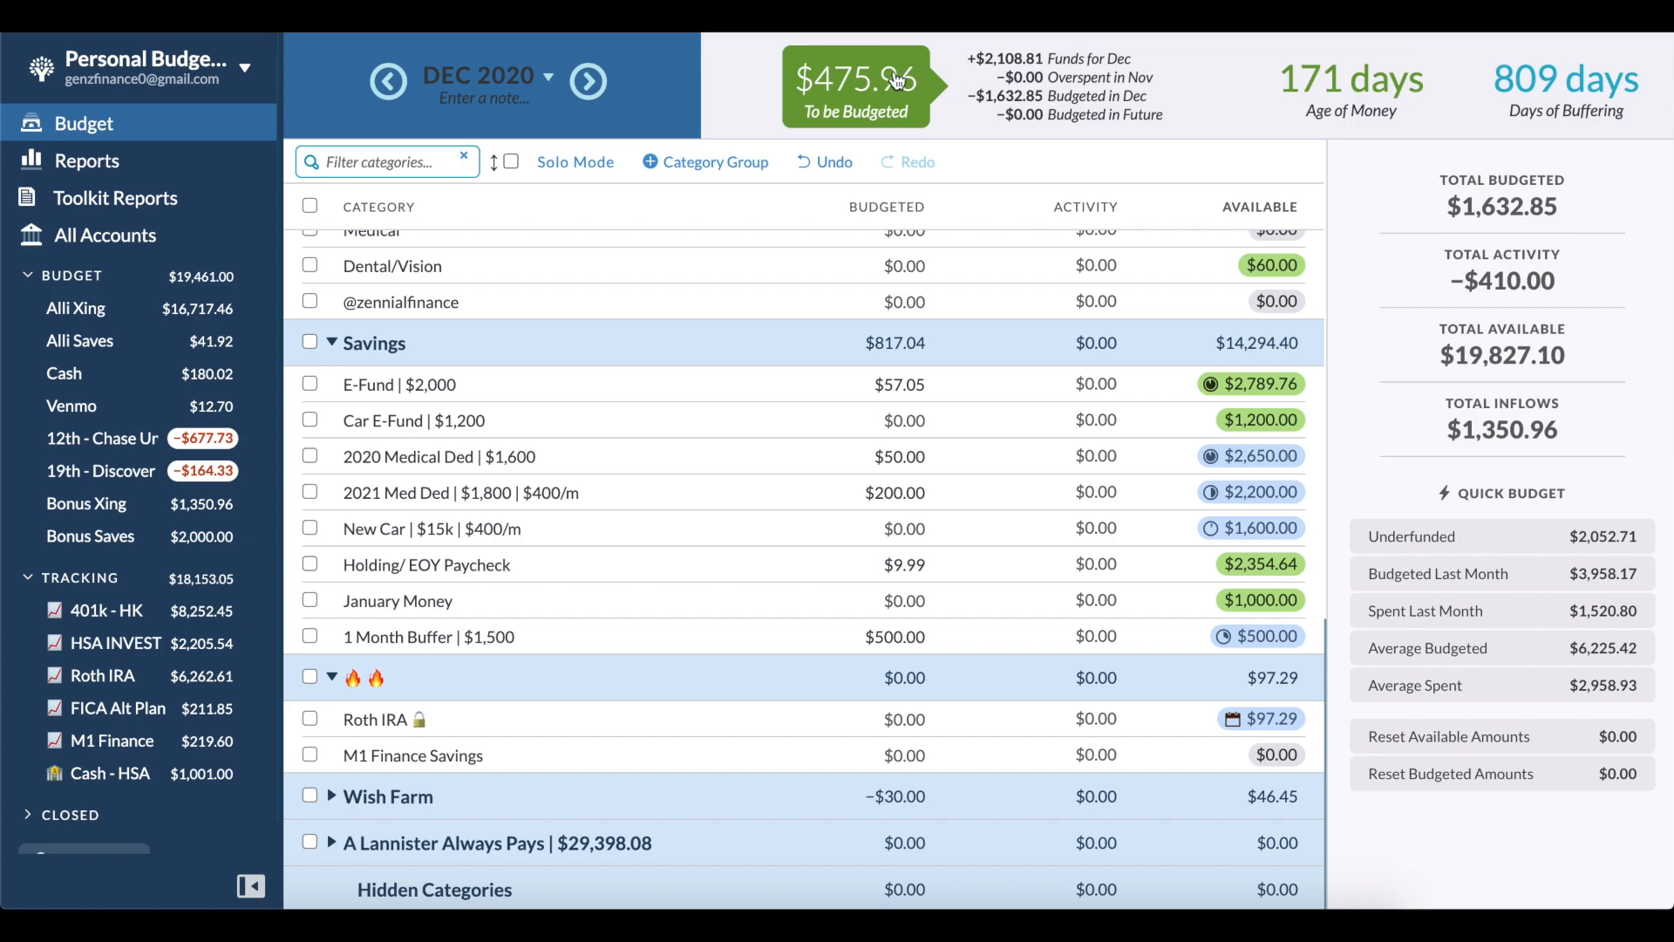
pyautogui.click(898, 528)
pyautogui.write('200')
pyautogui.press('Return')
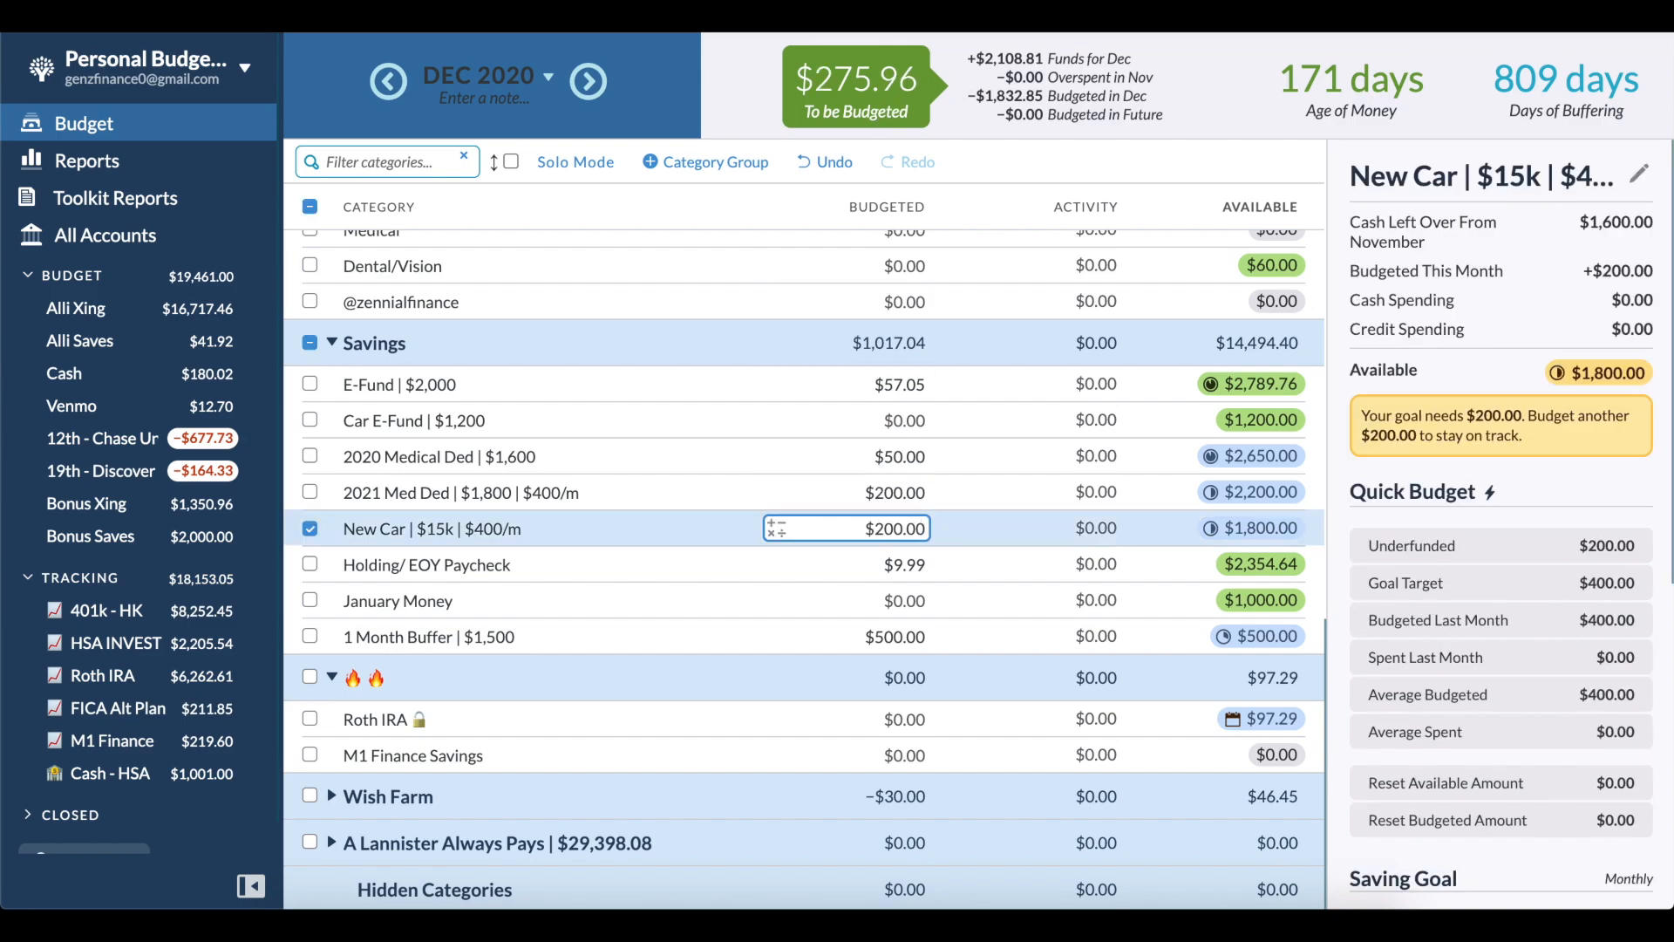
# Step: Budget $225 for the Roth IRA category, check its spending goal, and clear the selection
pyautogui.click(901, 729)
pyautogui.write('225')
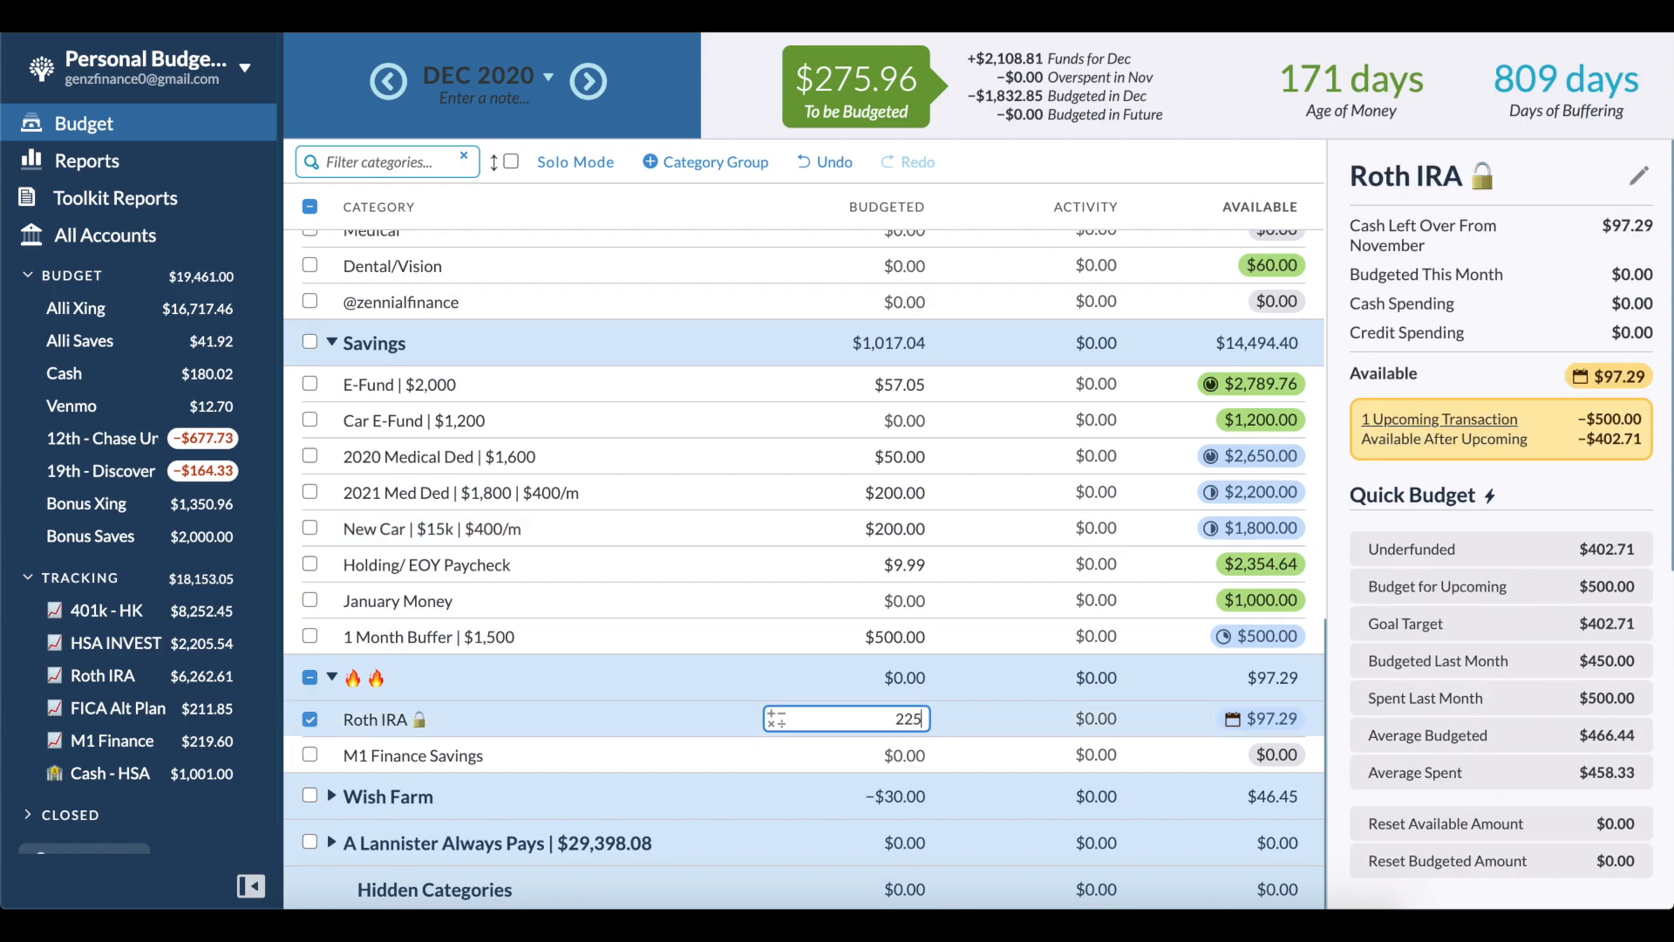
pyautogui.press('Return')
pyautogui.scroll(-5, 1482, 645)
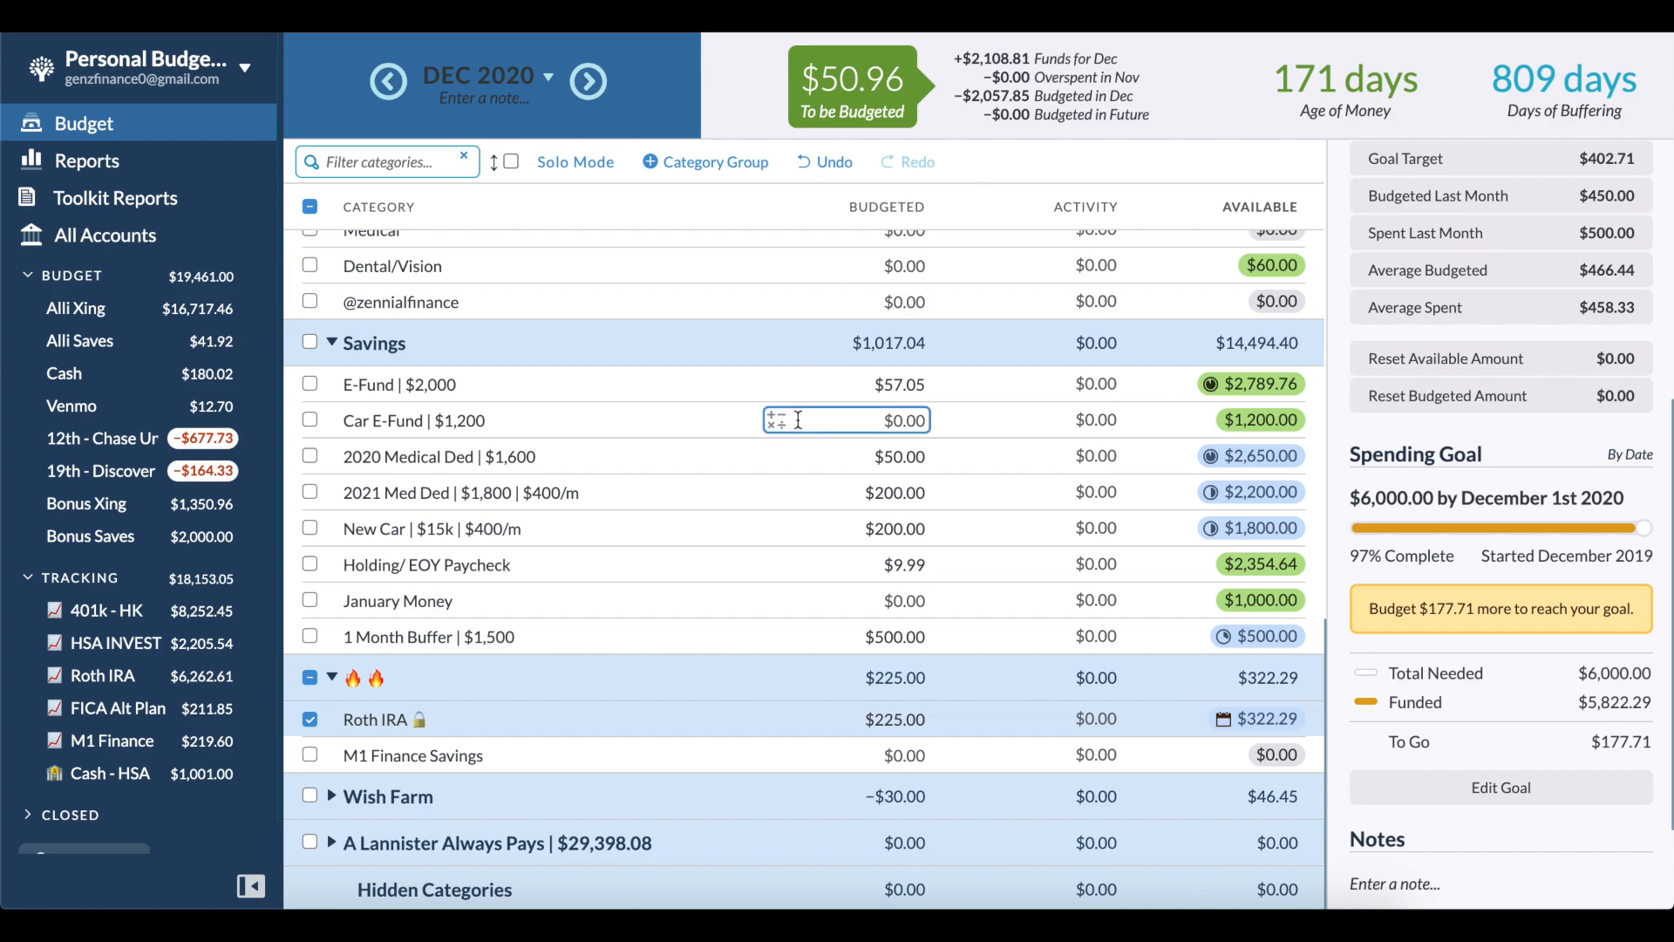
pyautogui.click(310, 720)
# Step: Add $30 to the amount already budgeted for the Giving category under Monthly Varied, and clear the selection
pyautogui.scroll(10, 913, 575)
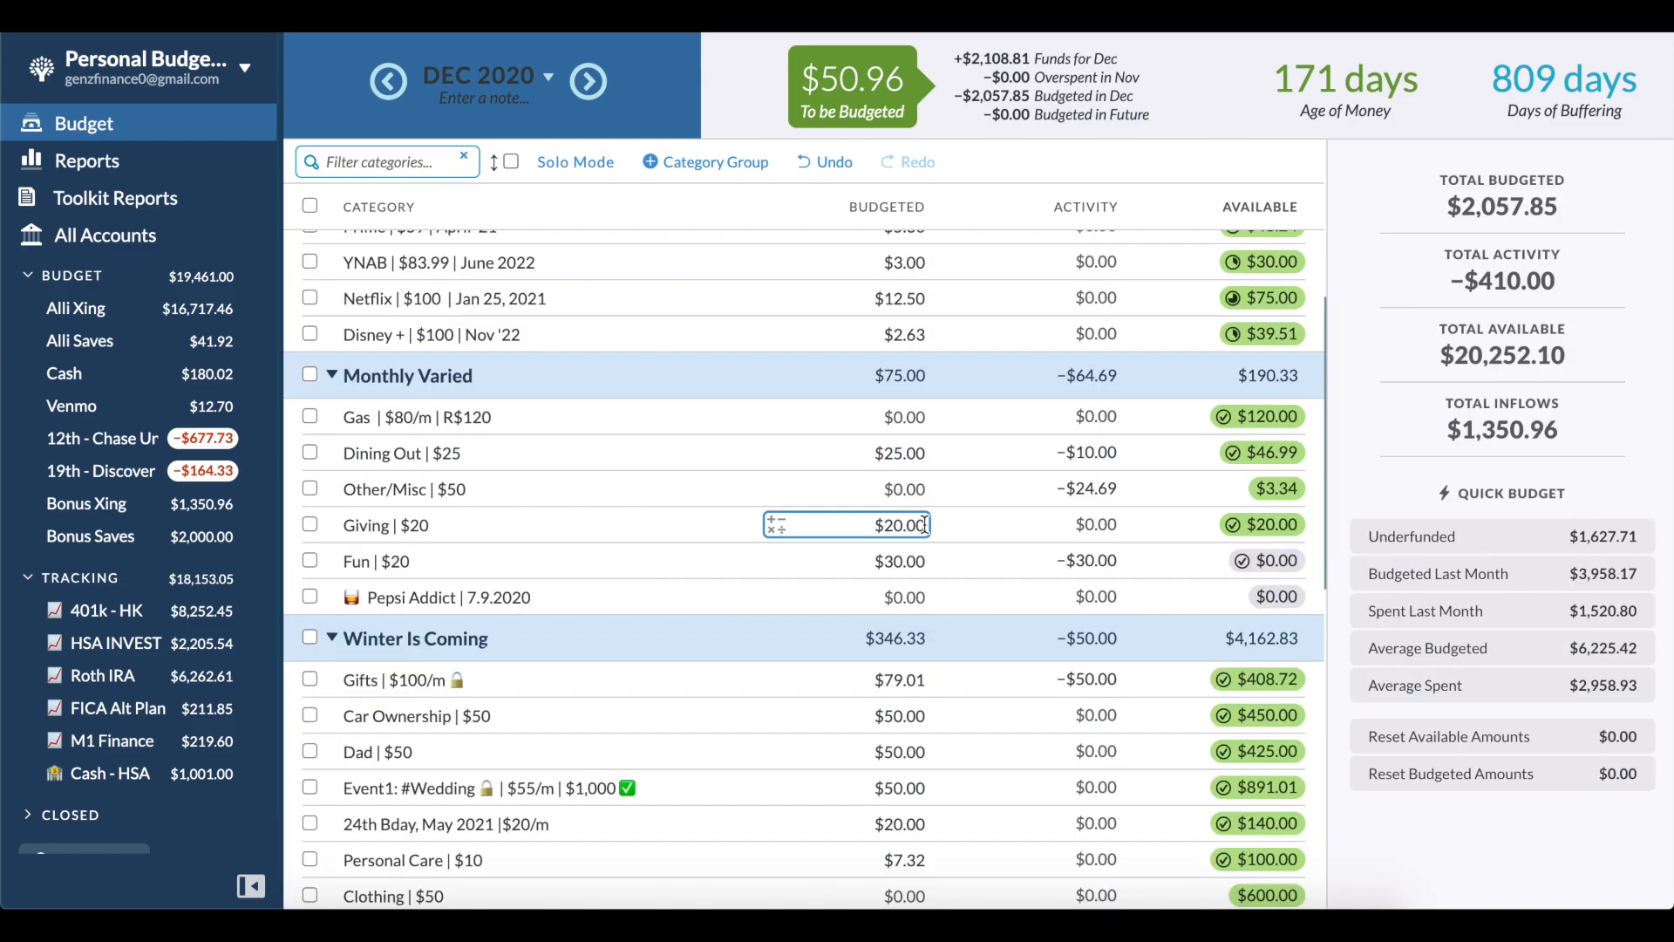
pyautogui.click(898, 524)
pyautogui.write('+30')
pyautogui.press('Return')
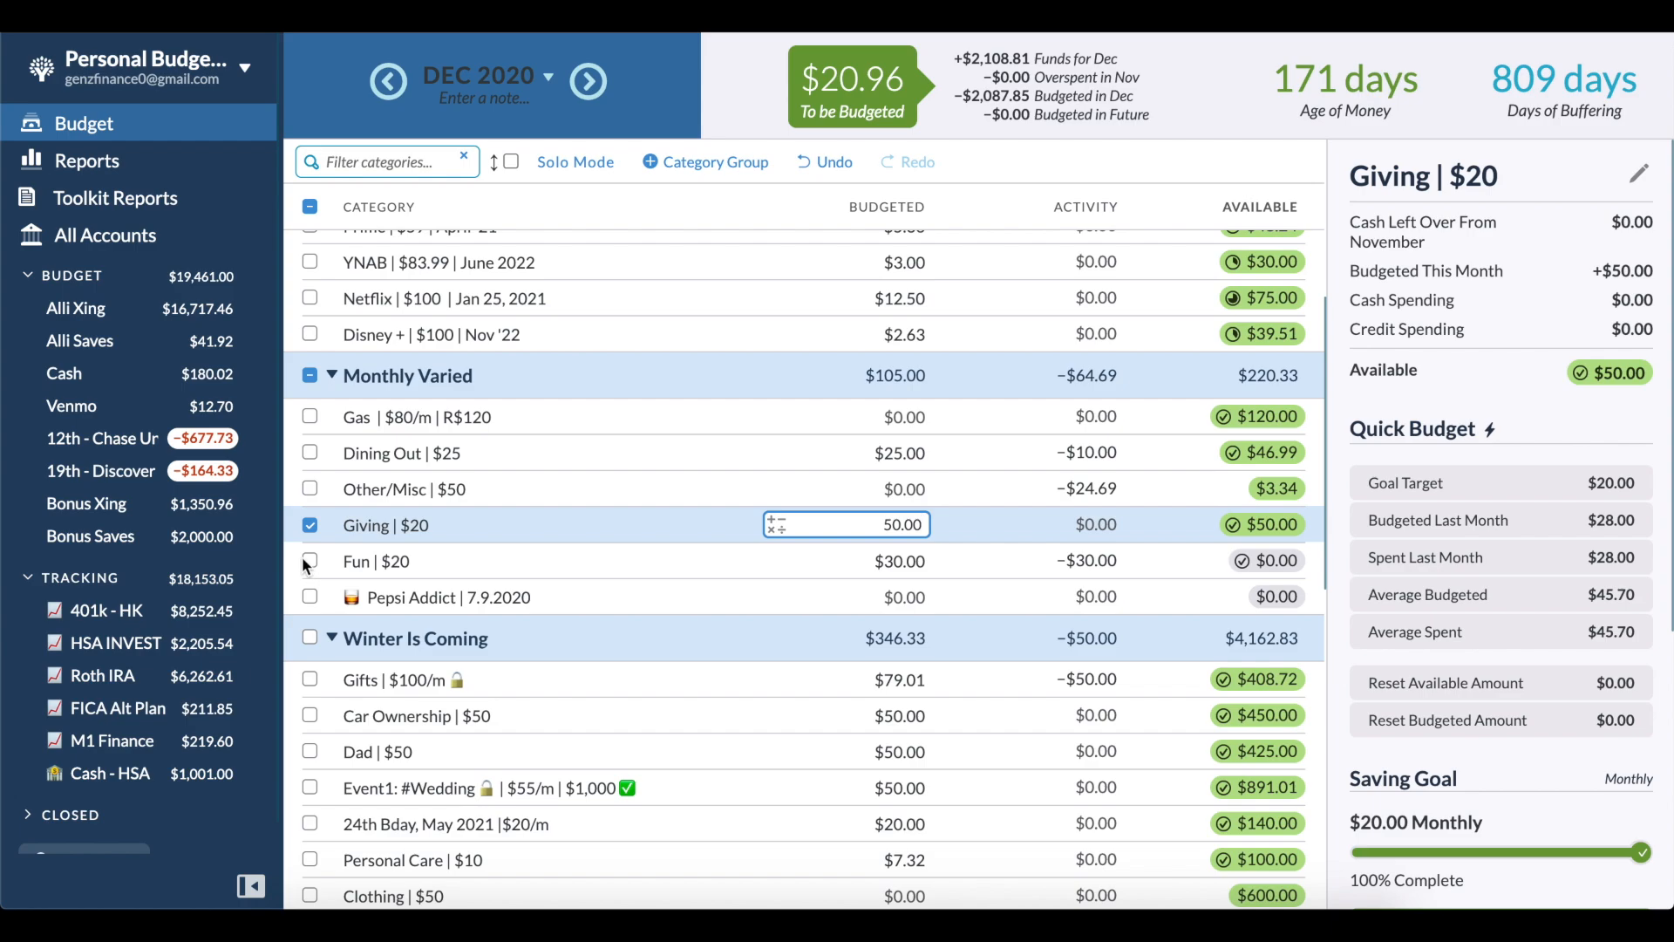
pyautogui.click(310, 524)
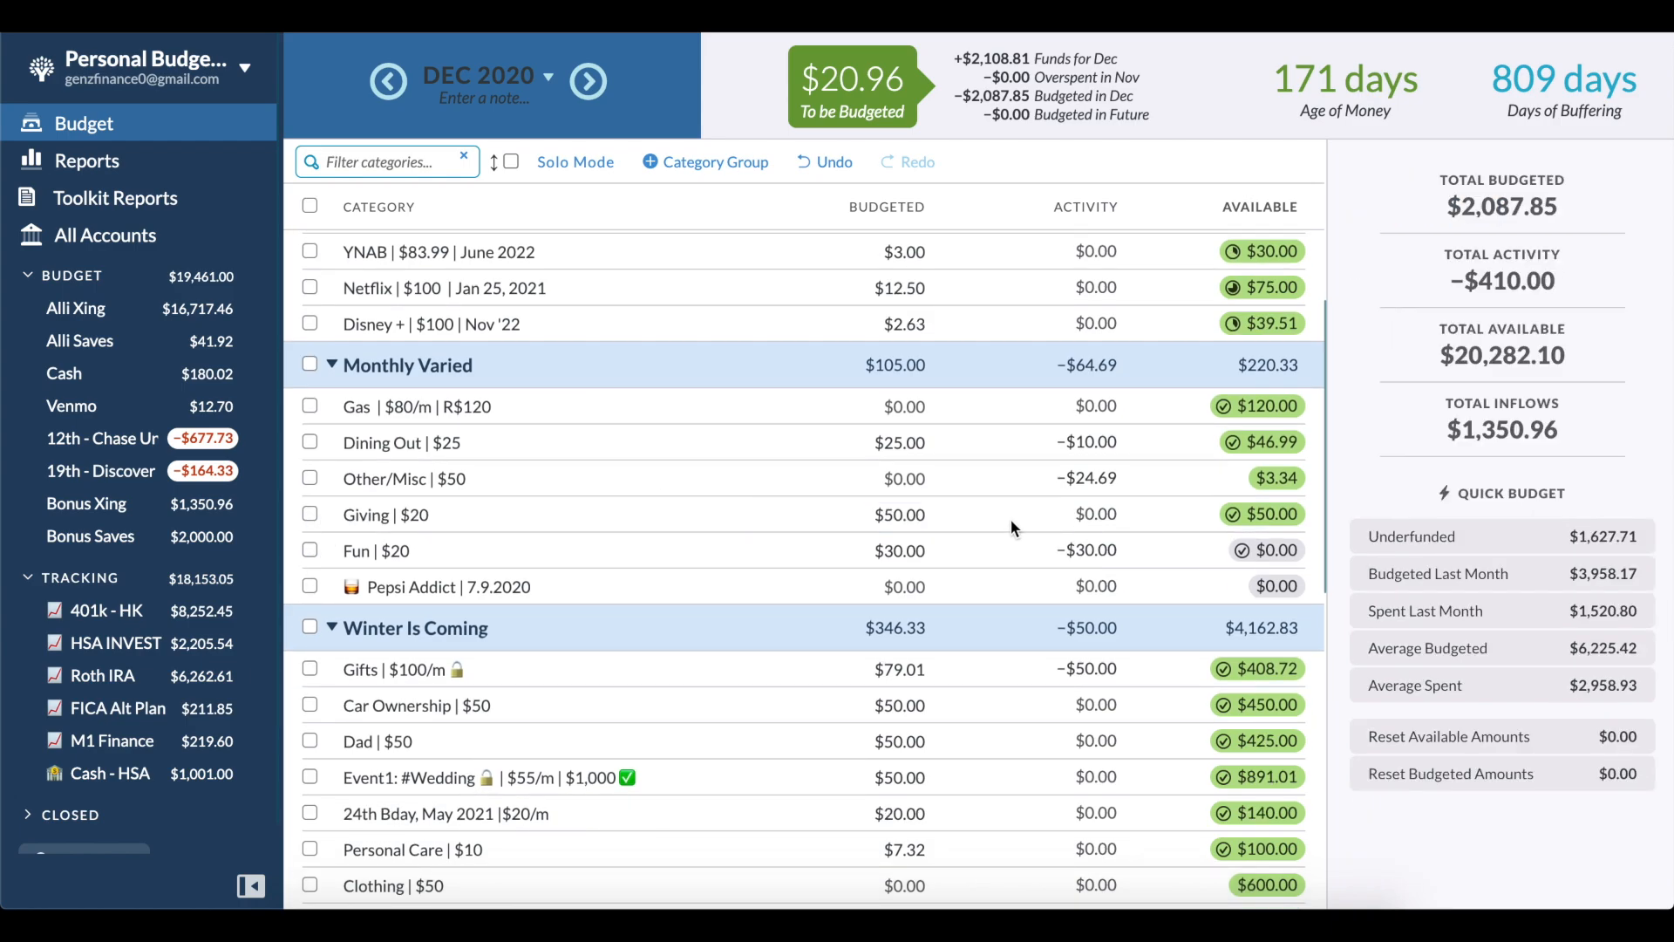
# Step: Check the budget and goal details of the Gifts category under Winter Is Coming, and clear the selection
pyautogui.click(976, 677)
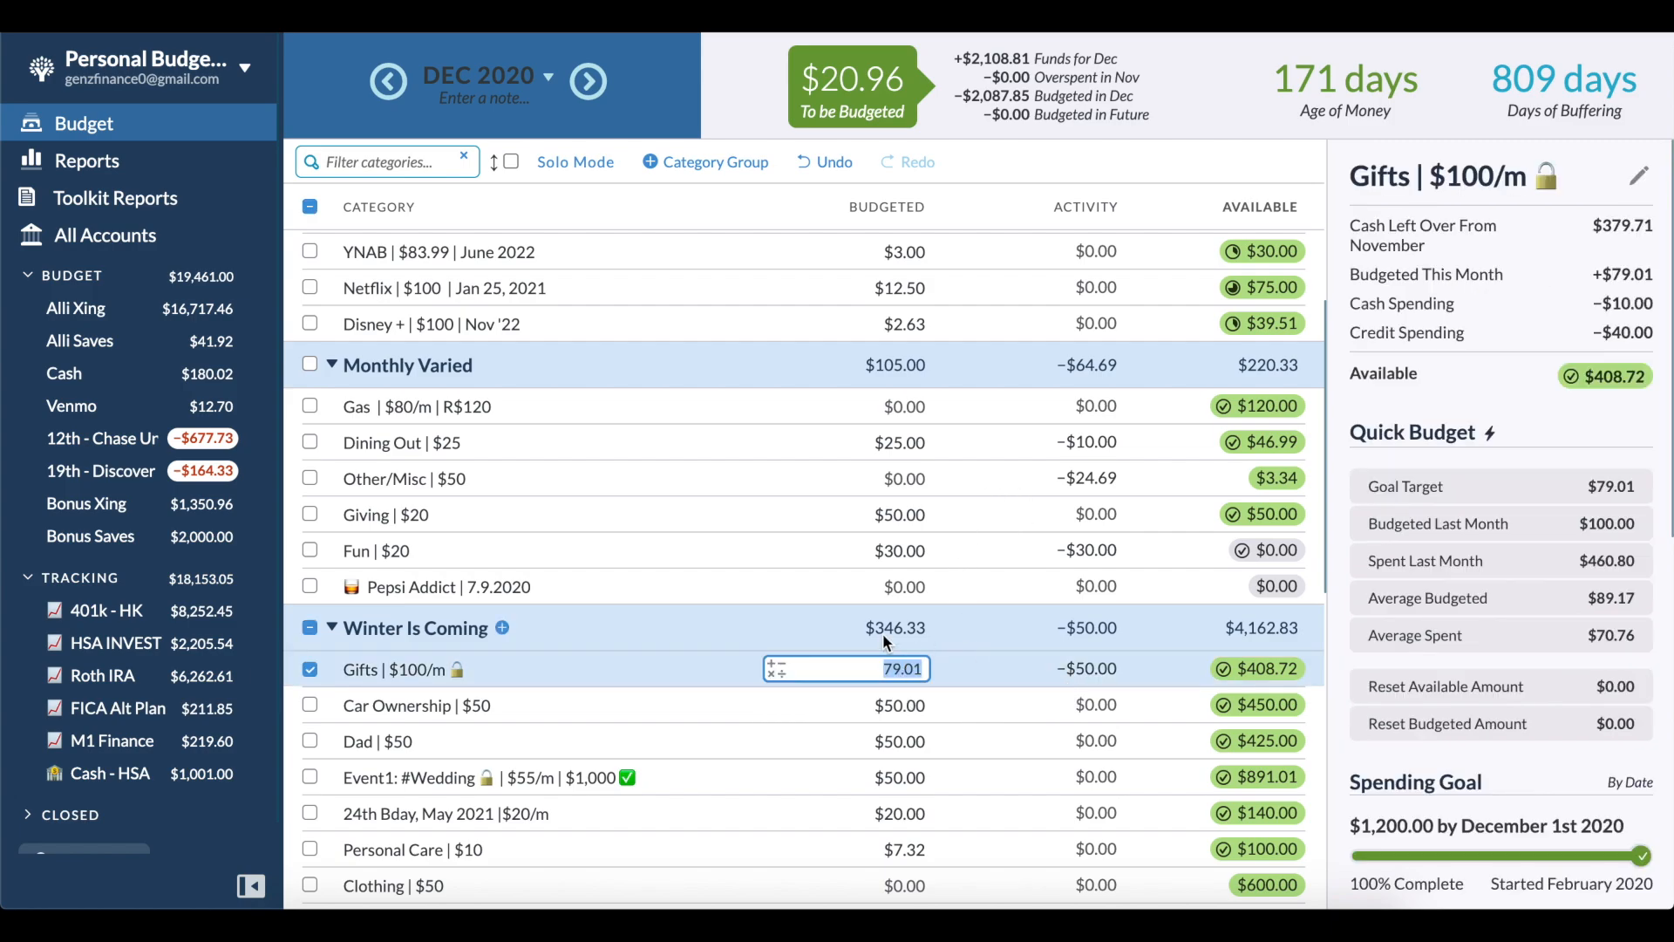
pyautogui.click(311, 669)
pyautogui.click(311, 669)
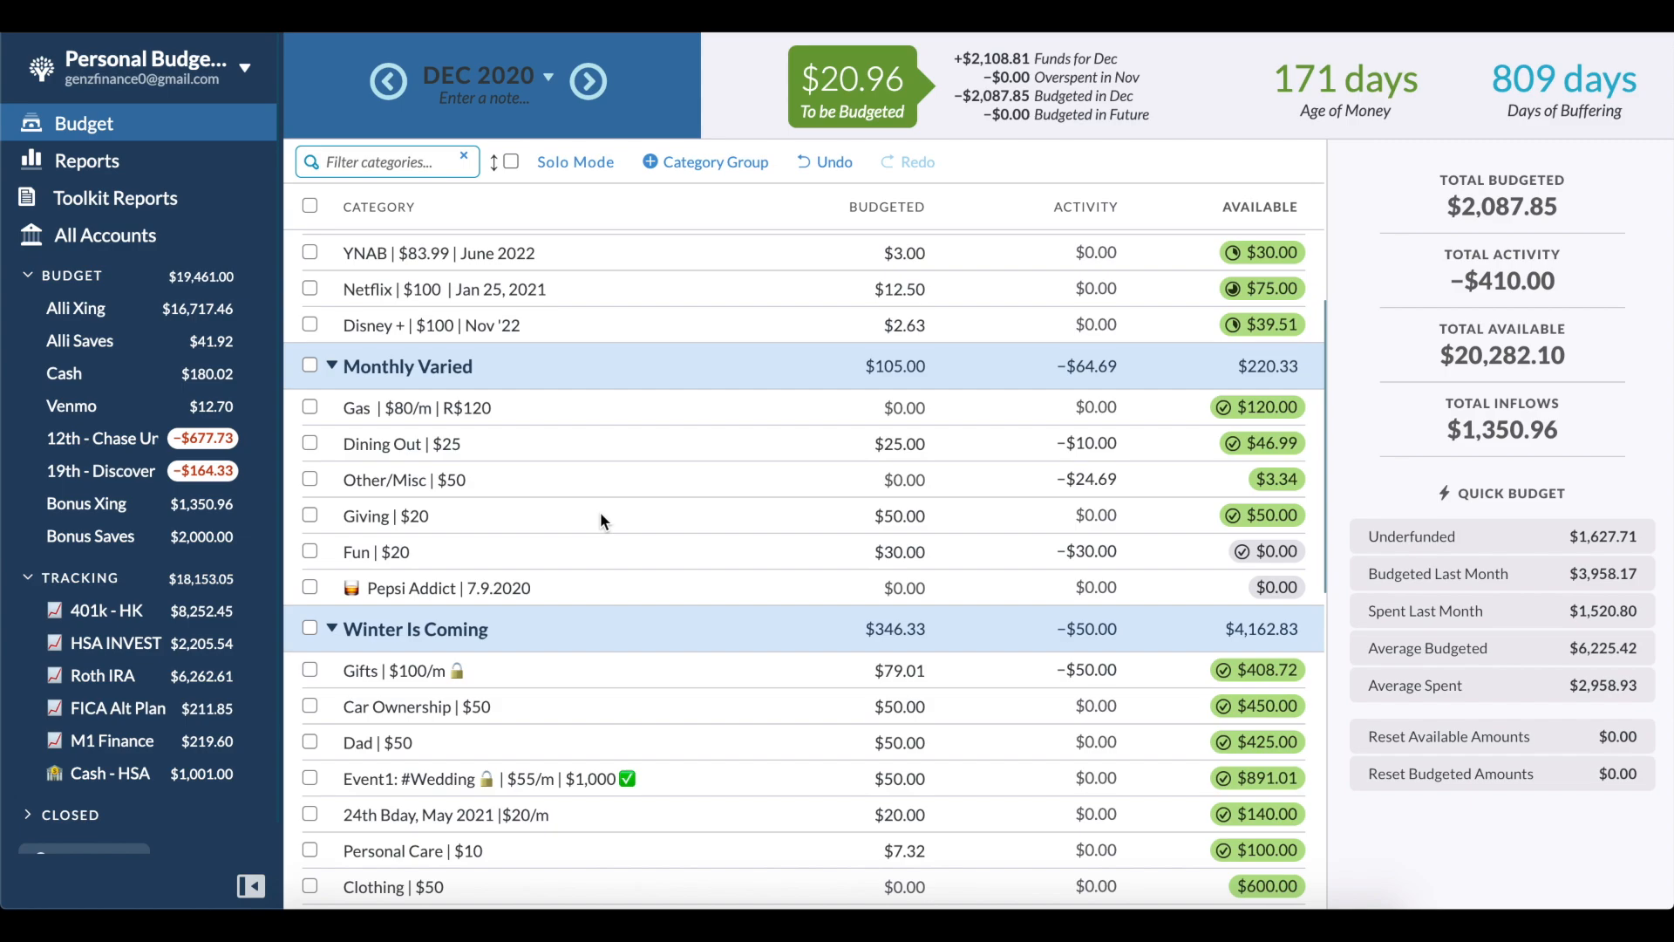
# Step: Move the remaining $20.96 from To Be Budgeted to the Holding/ EOY Paycheck category
pyautogui.click(884, 96)
pyautogui.press('Tab')
pyautogui.write('holding')
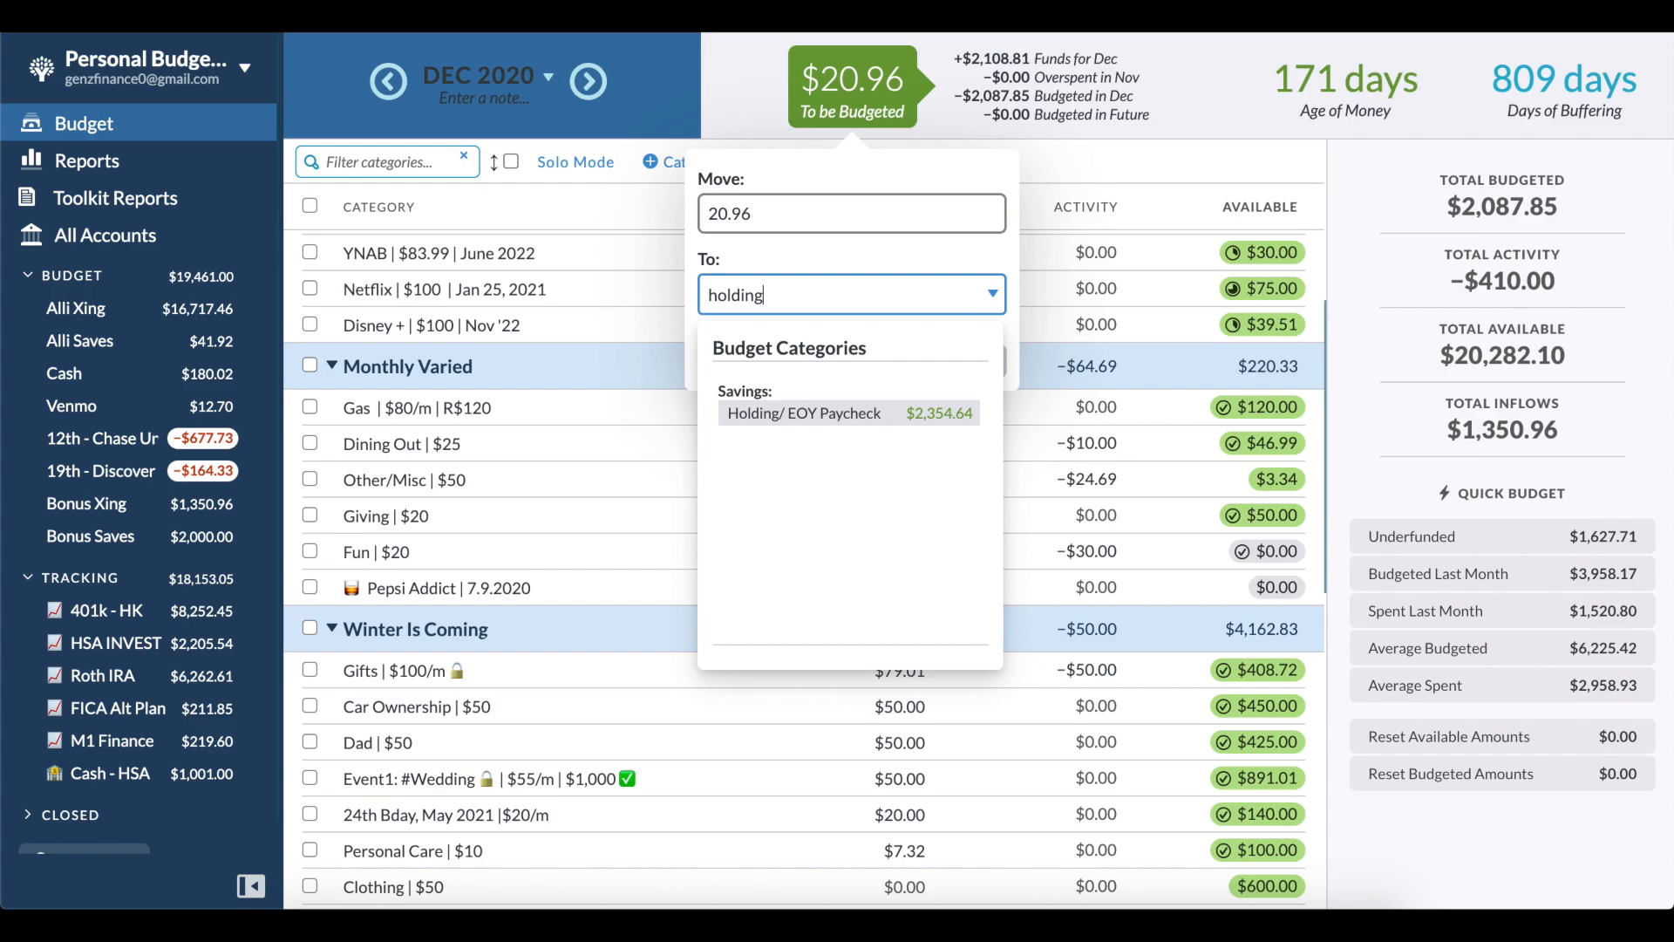
pyautogui.press('Return')
pyautogui.press('Return')
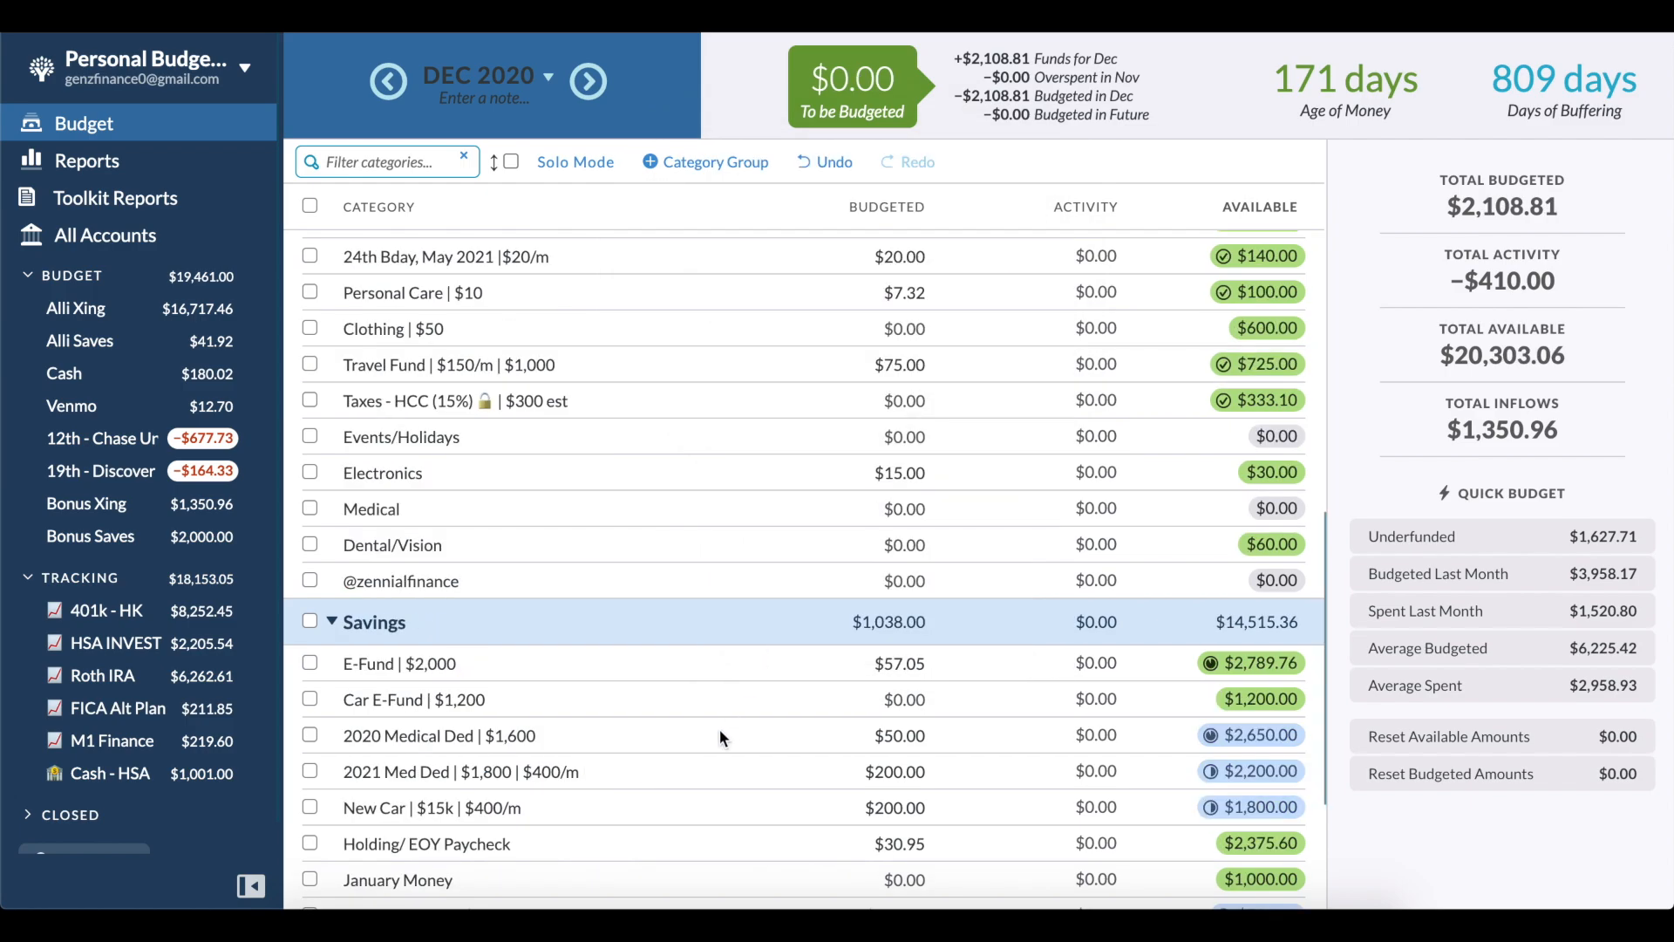
# Step: Review the details of the Holding/ EOY Paycheck category under Savings, and clear the selection
pyautogui.scroll(-1, 701, 793)
pyautogui.click(700, 811)
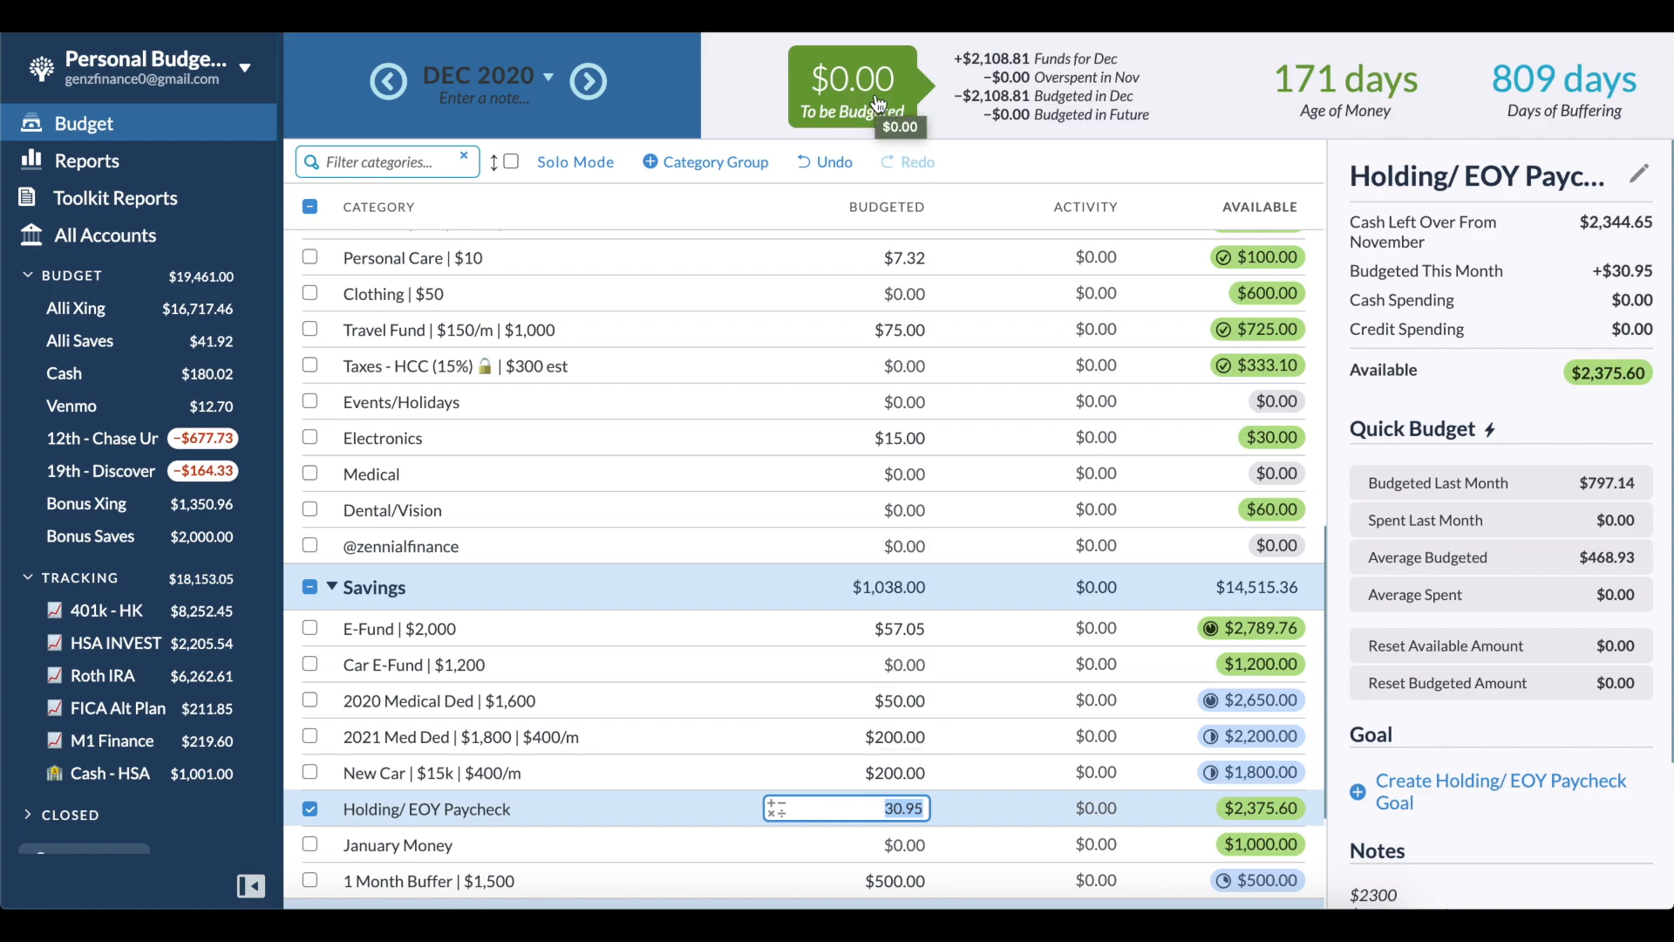
pyautogui.click(311, 587)
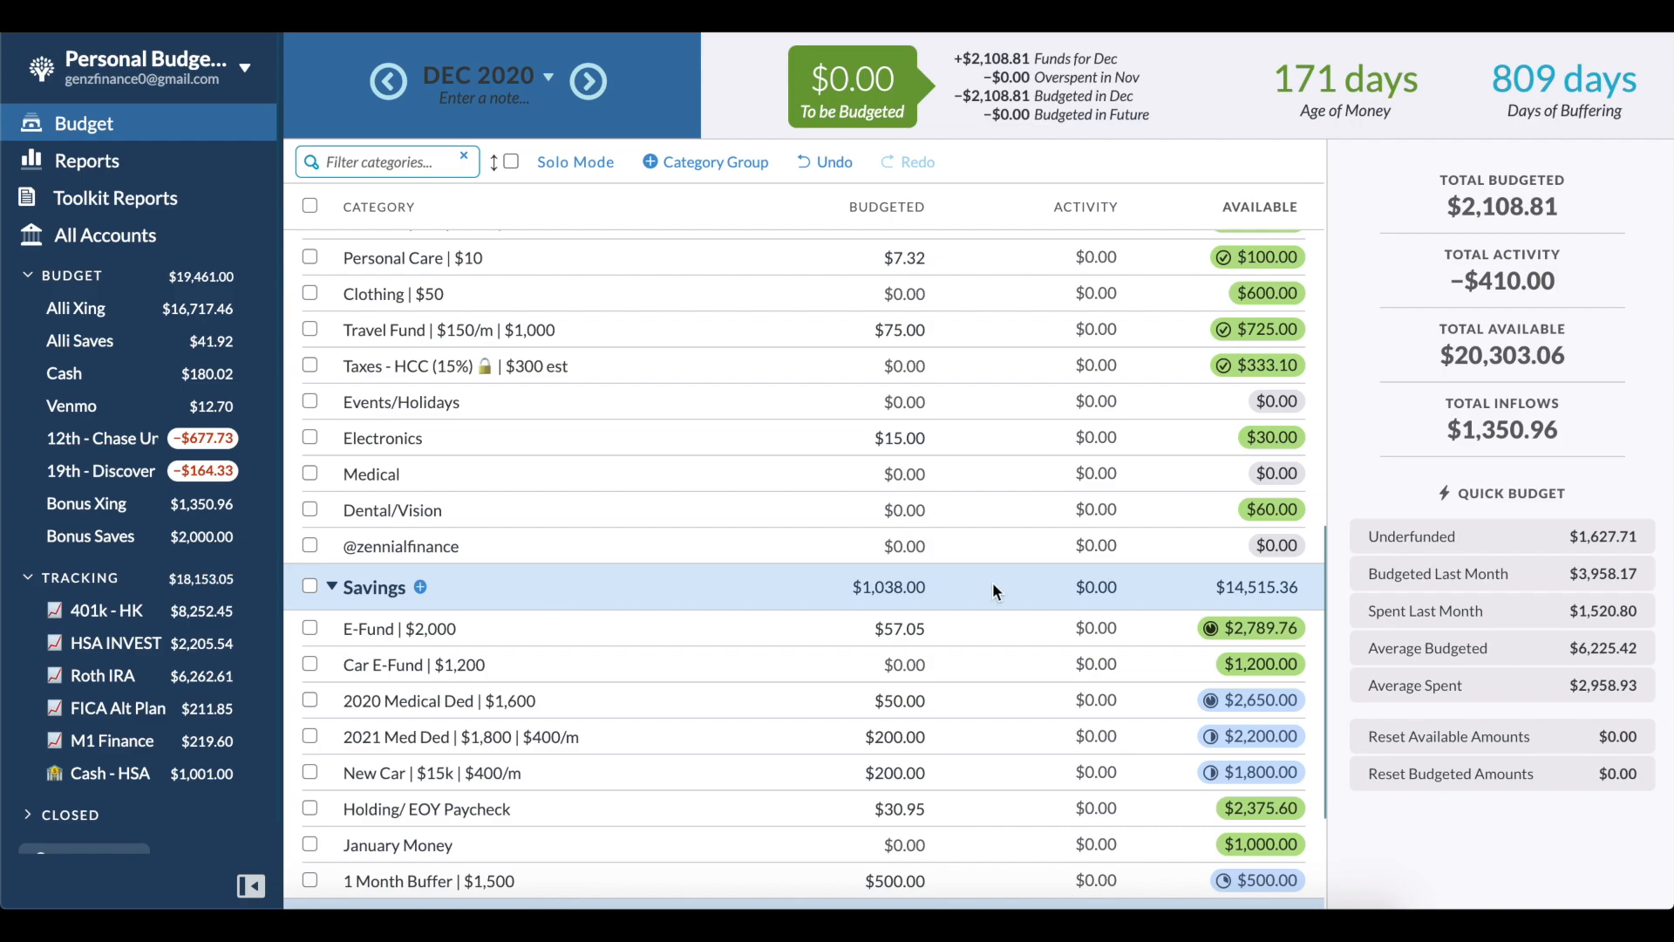
# Step: Review the December transactions of the Responsibilities To Mom group, and close the list
pyautogui.scroll(10, 994, 585)
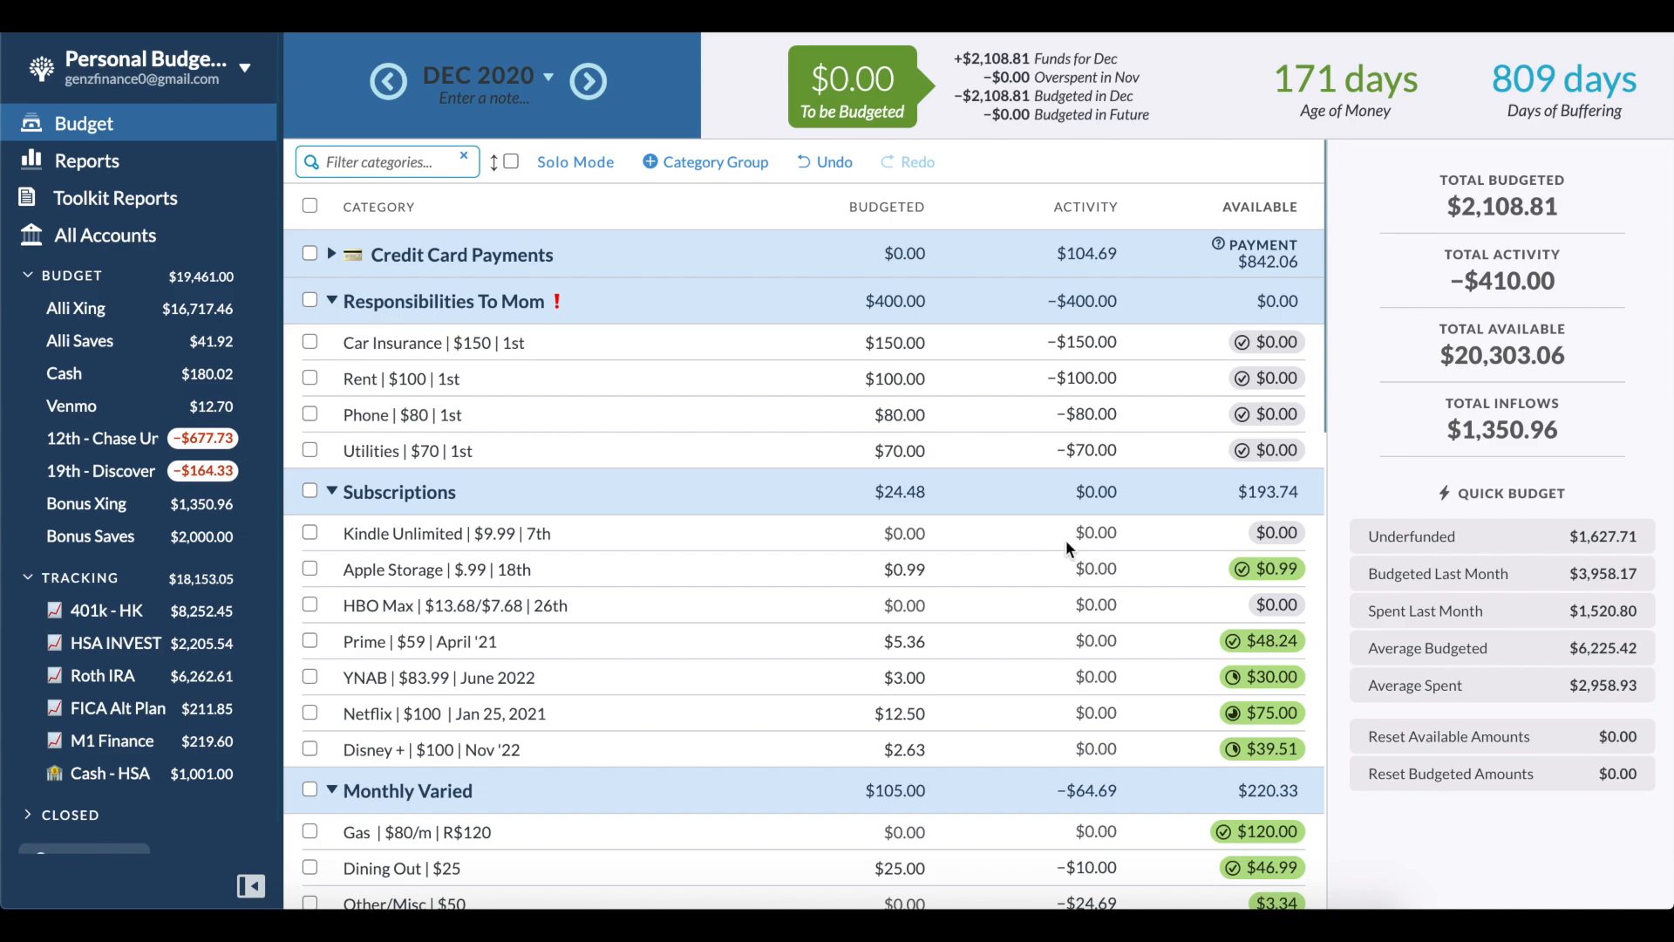
pyautogui.click(1099, 300)
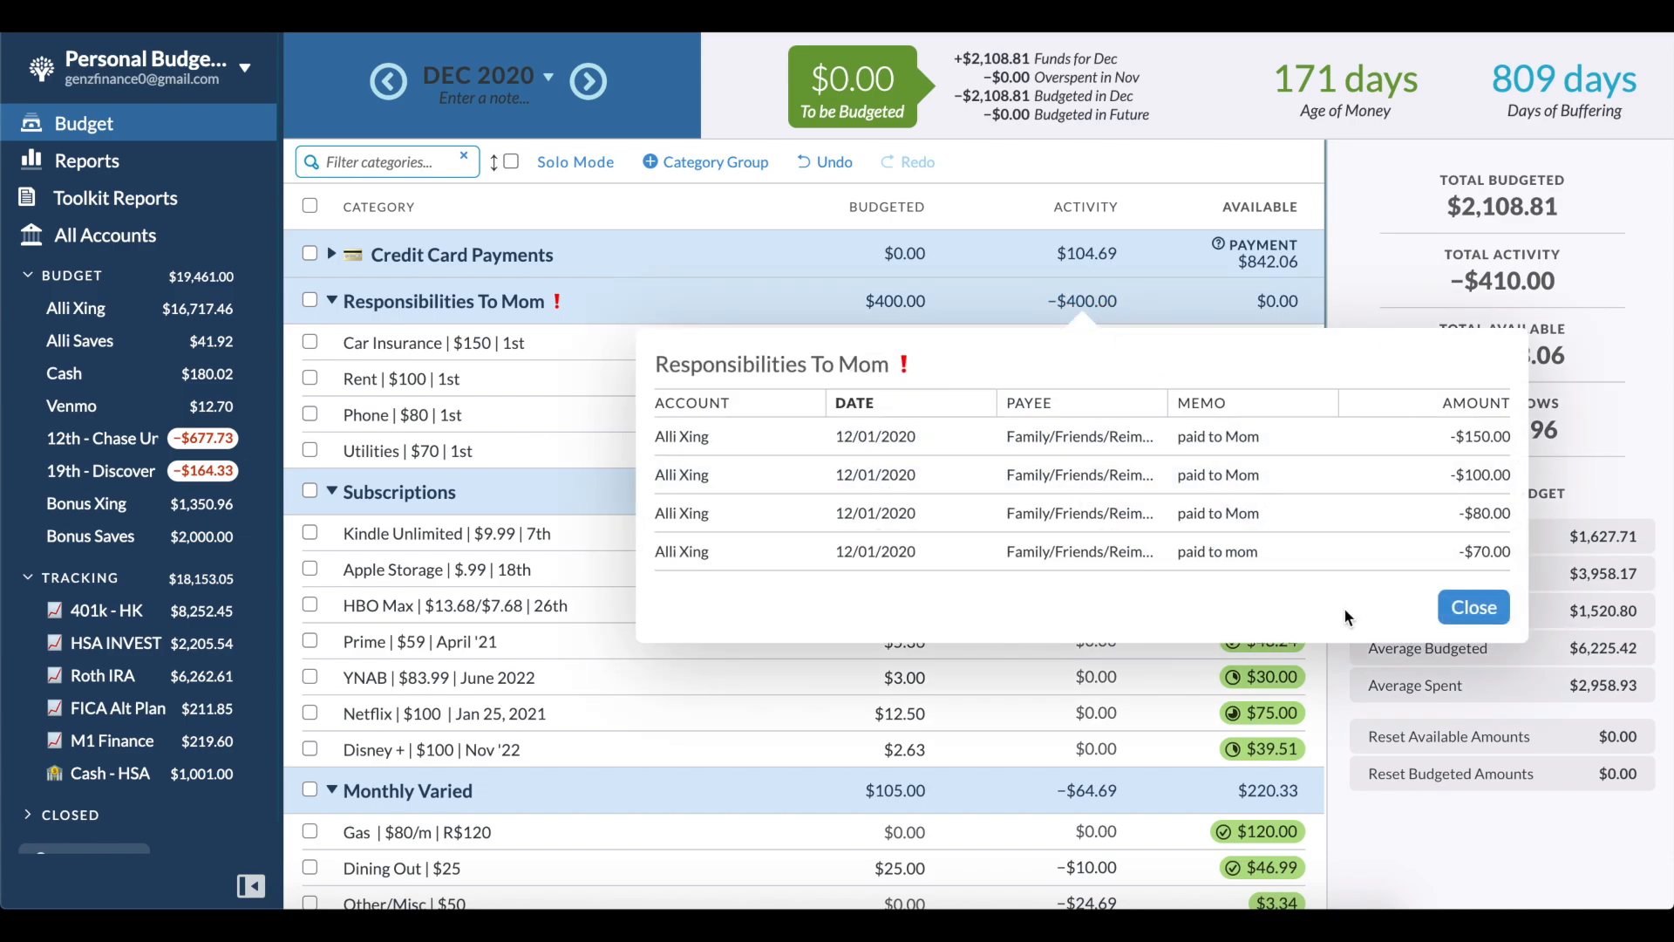
pyautogui.click(1470, 609)
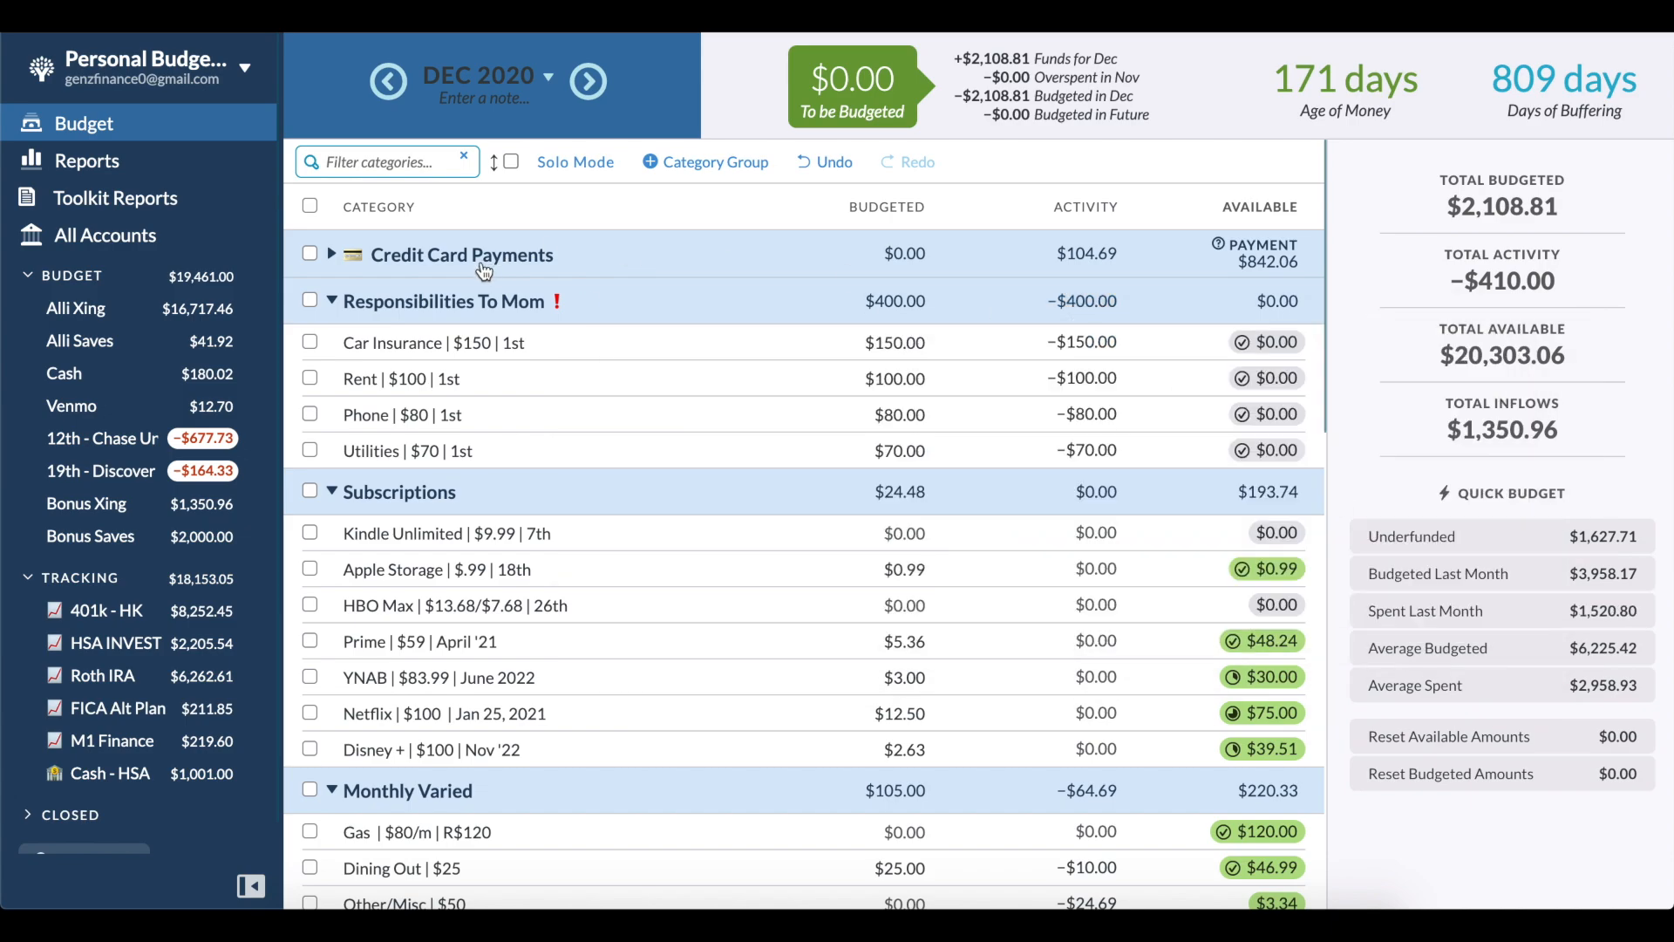
# Step: Collapse the Responsibilities To Mom and Subscriptions category groups
pyautogui.click(332, 300)
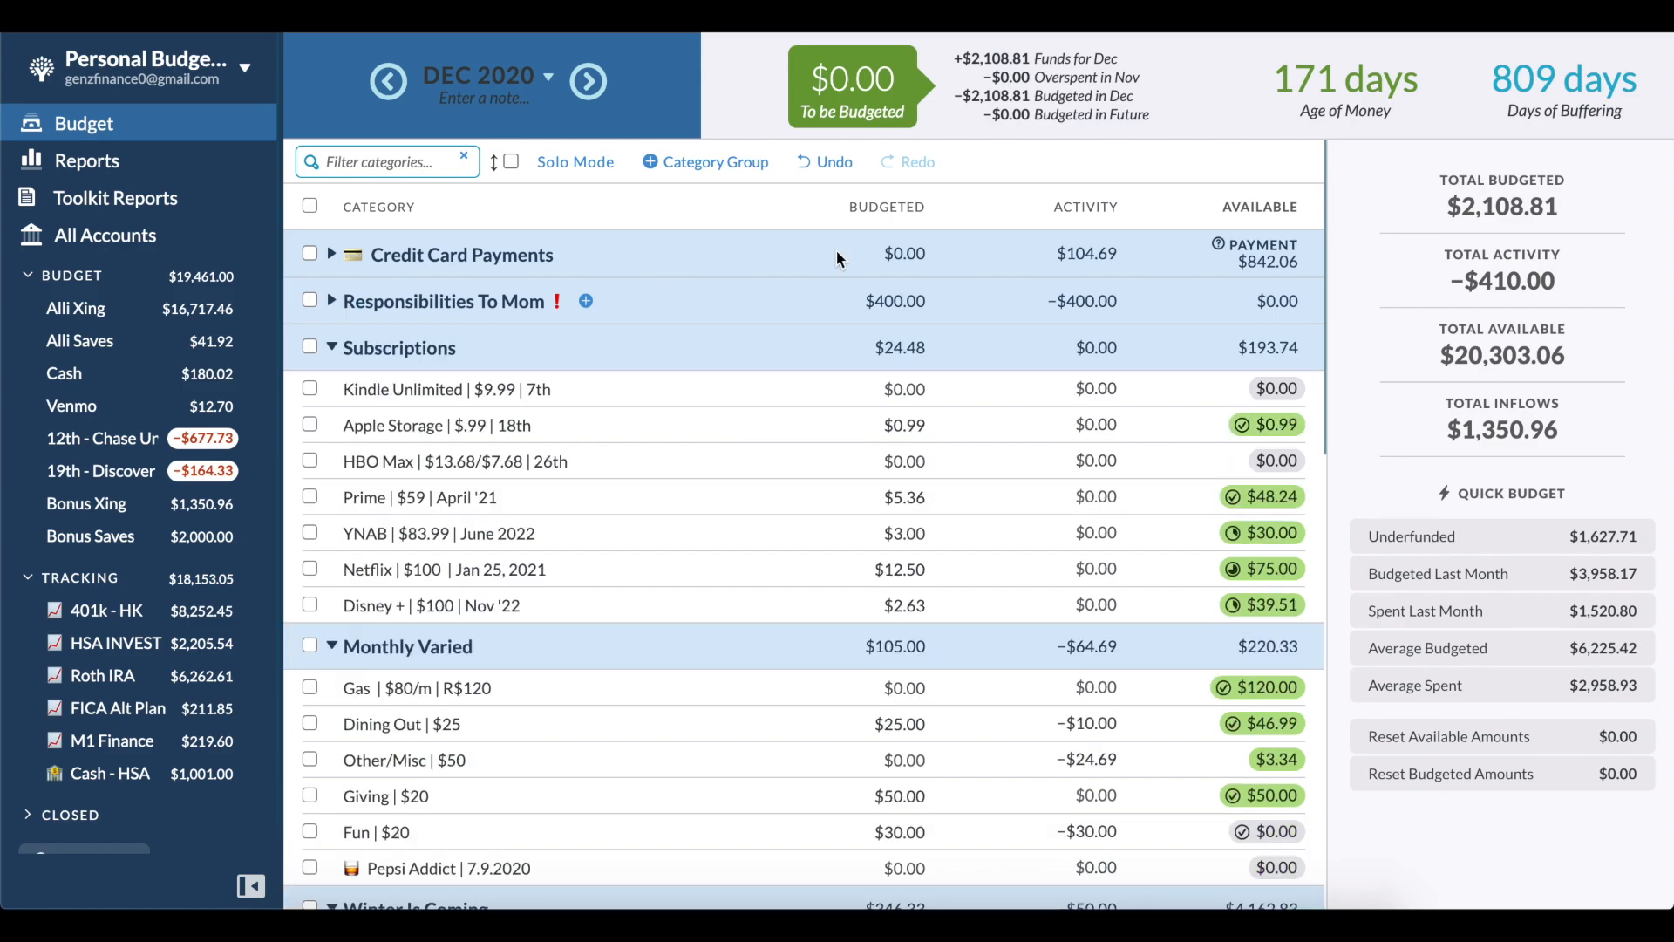
pyautogui.click(1025, 415)
pyautogui.click(310, 424)
pyautogui.click(333, 347)
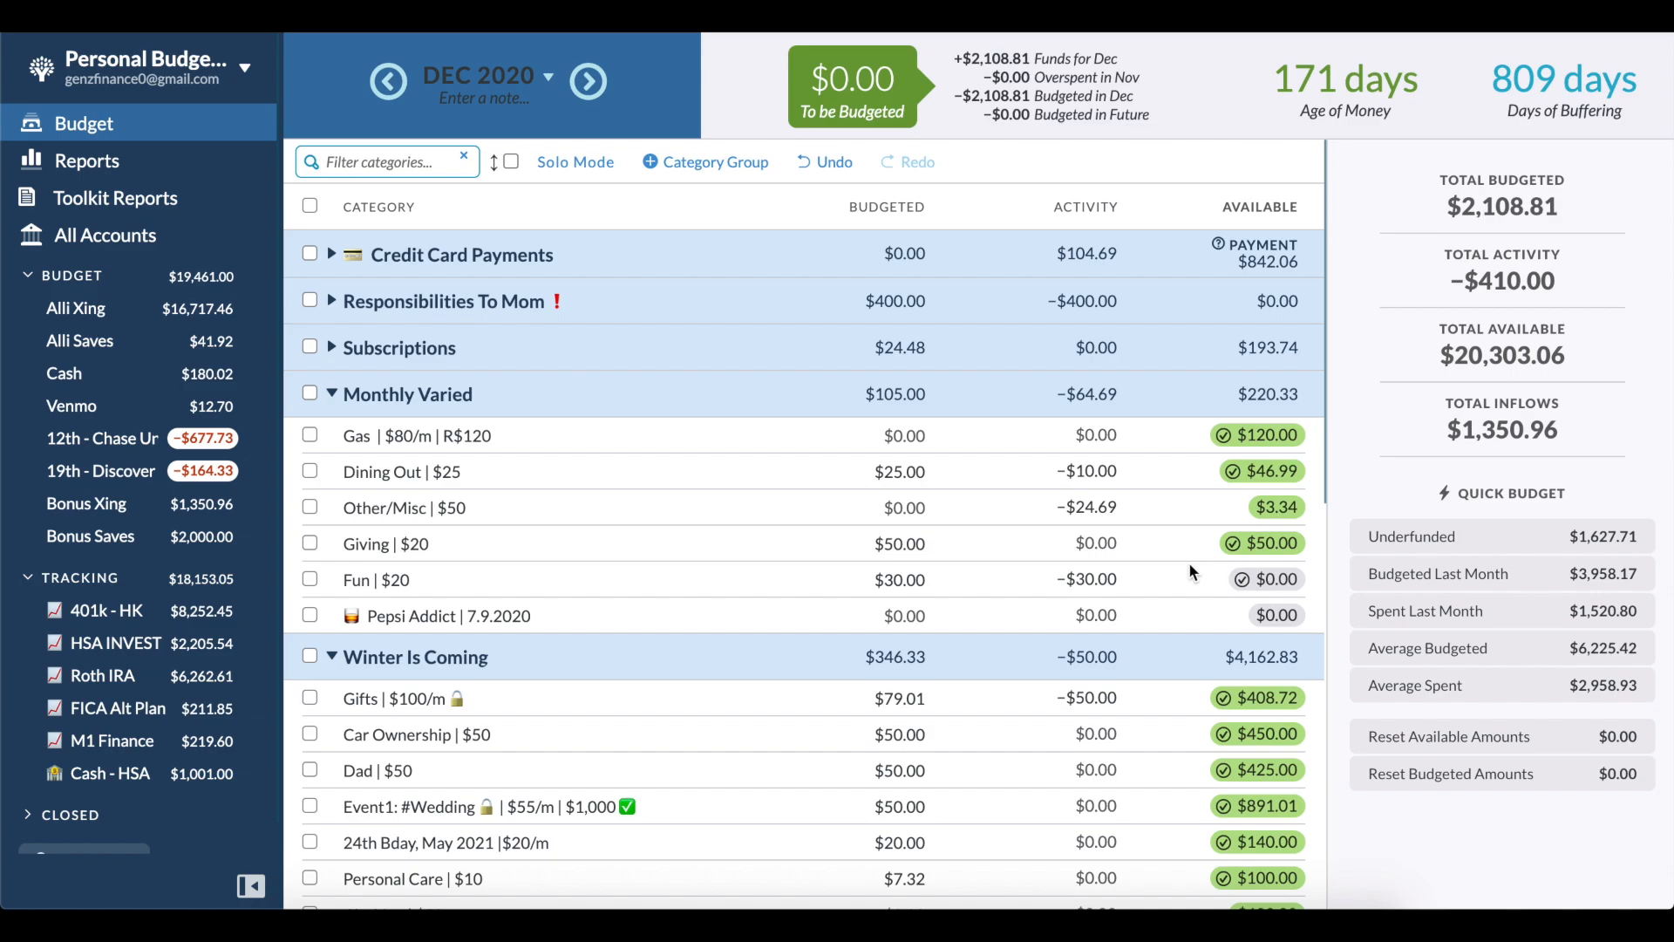
# Step: Review the December transactions of the Dining Out, Other/Misc and Fun categories under Monthly Varied
pyautogui.click(1087, 472)
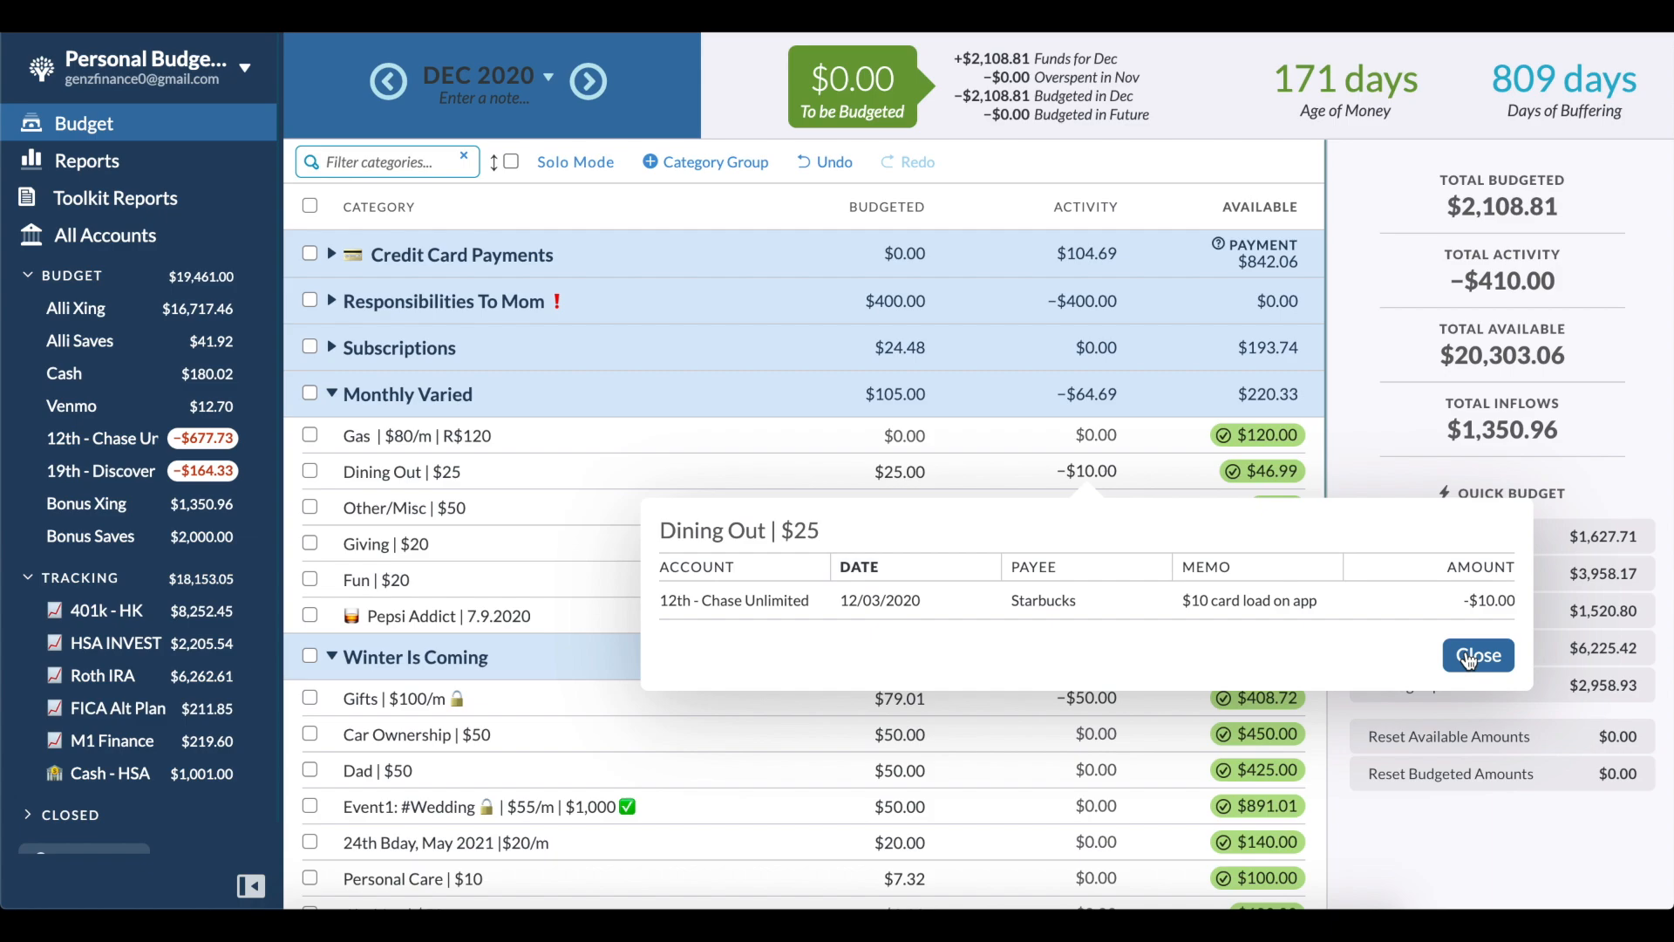
pyautogui.click(1470, 656)
pyautogui.click(1101, 512)
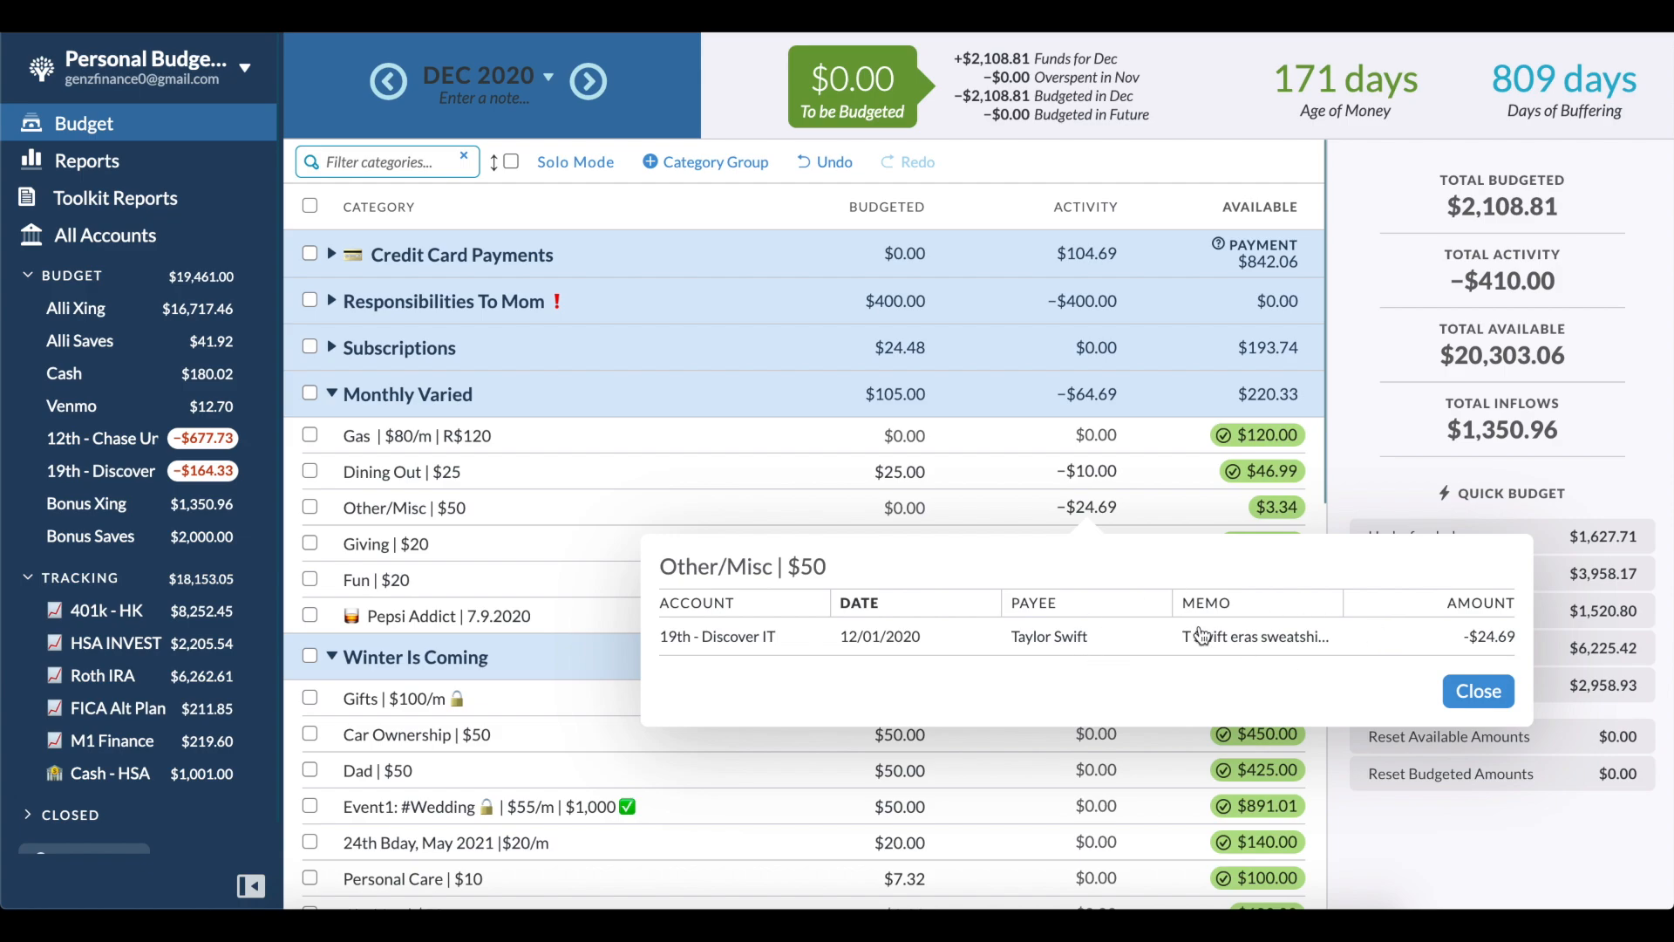
pyautogui.click(1184, 516)
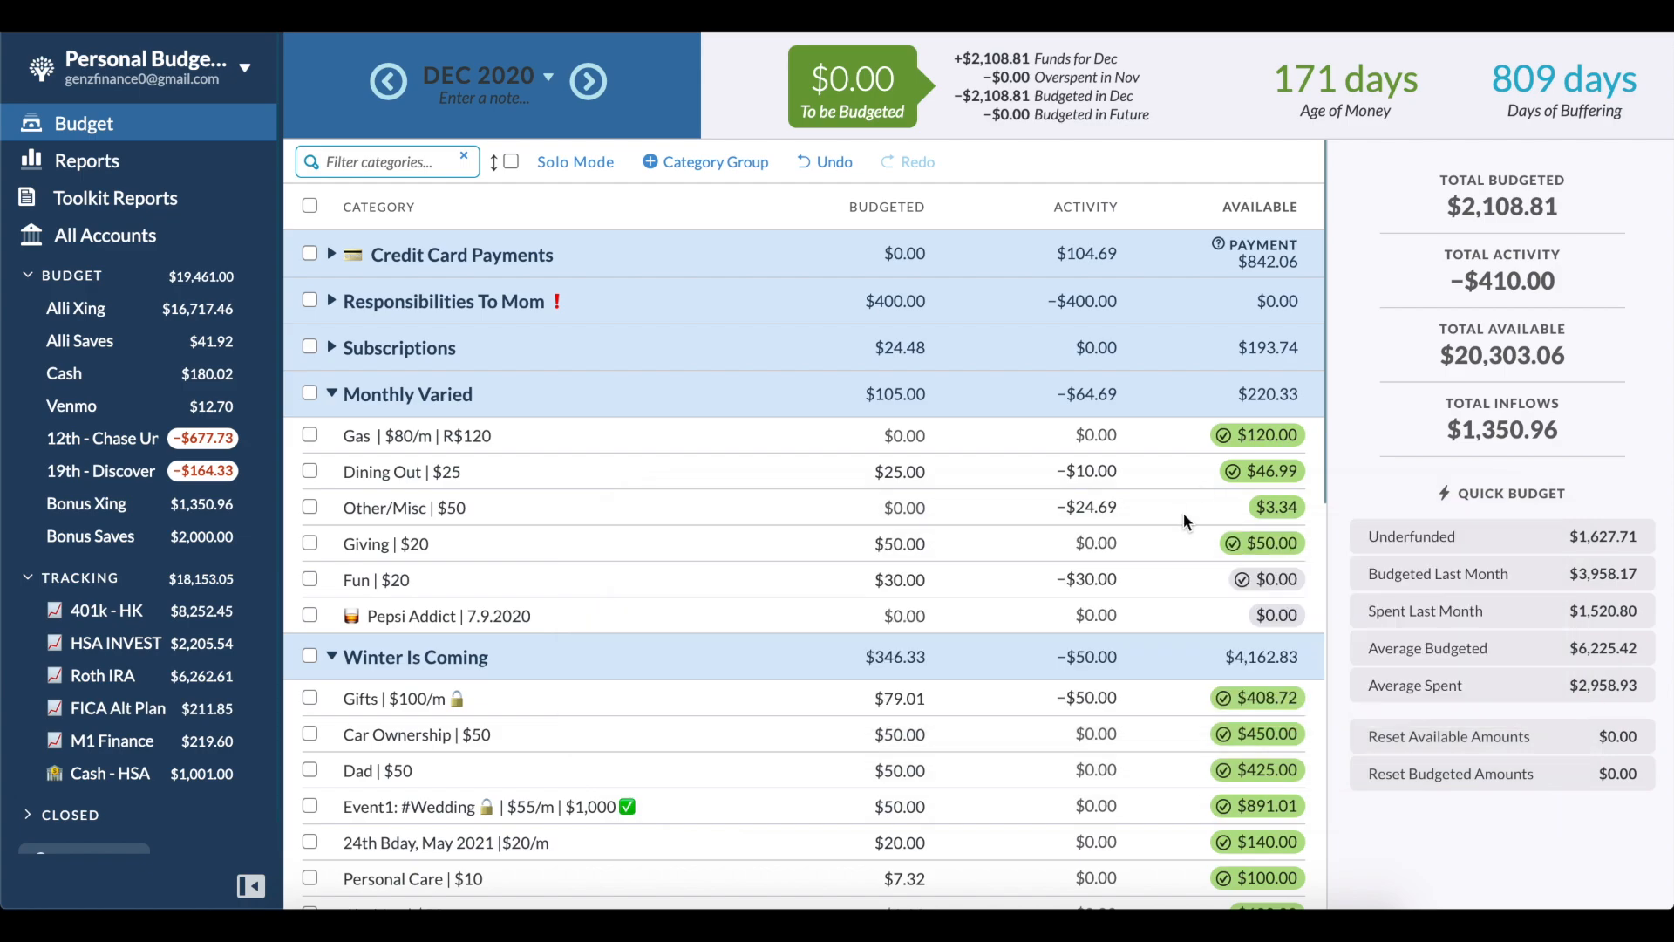
pyautogui.click(1092, 580)
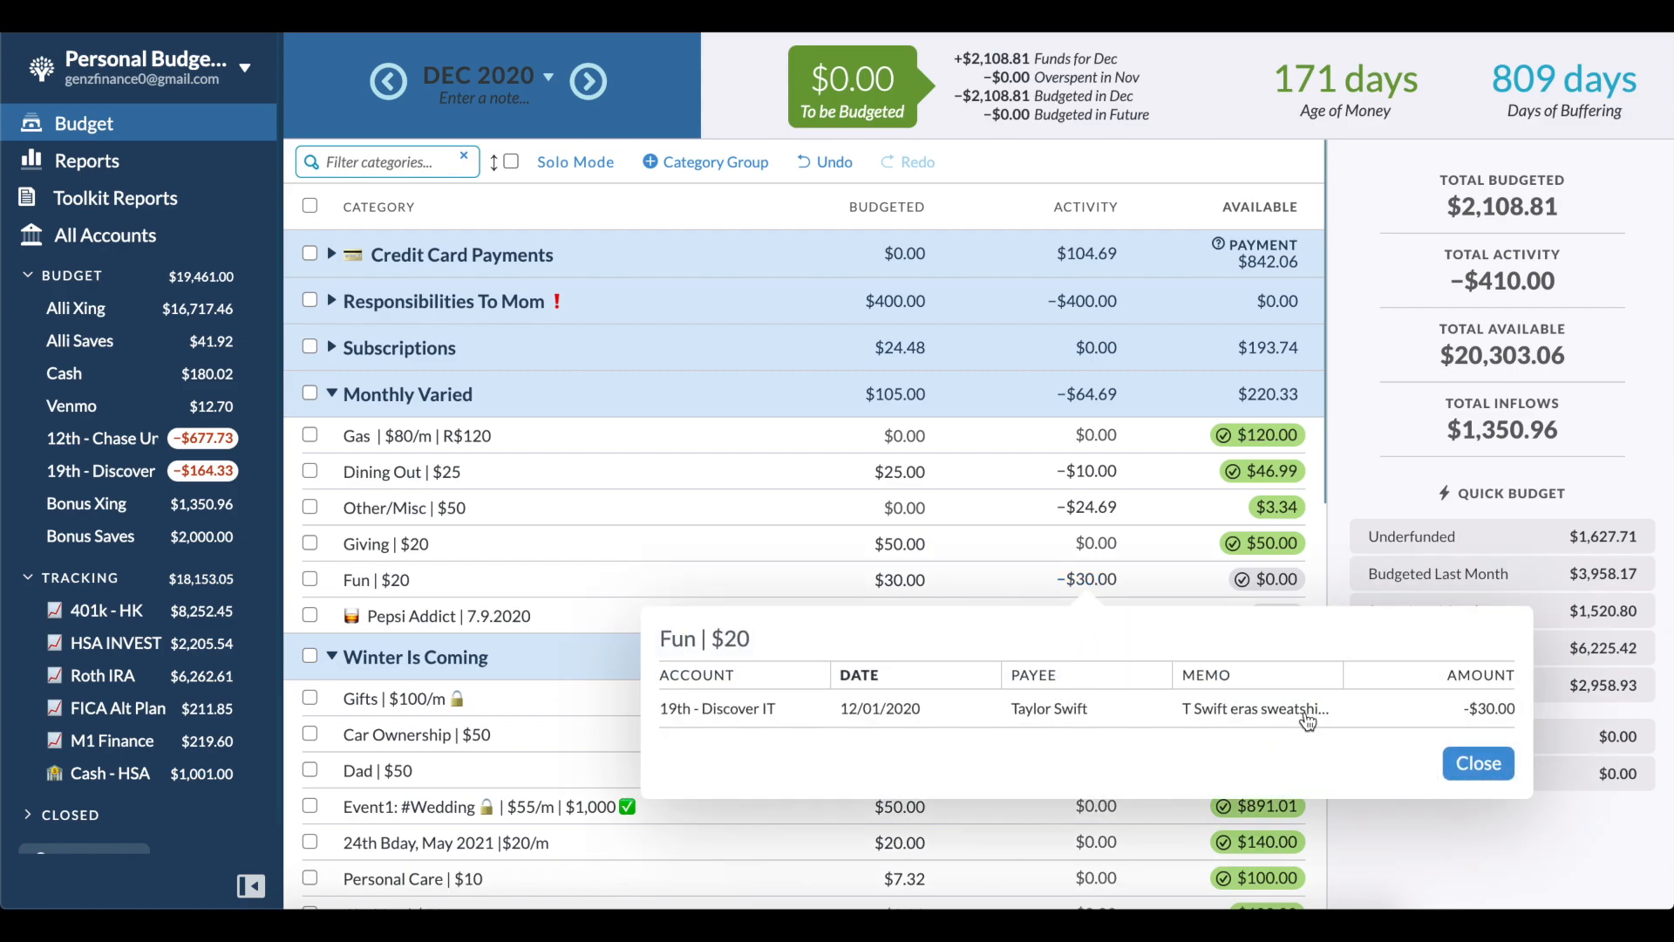
pyautogui.click(1476, 763)
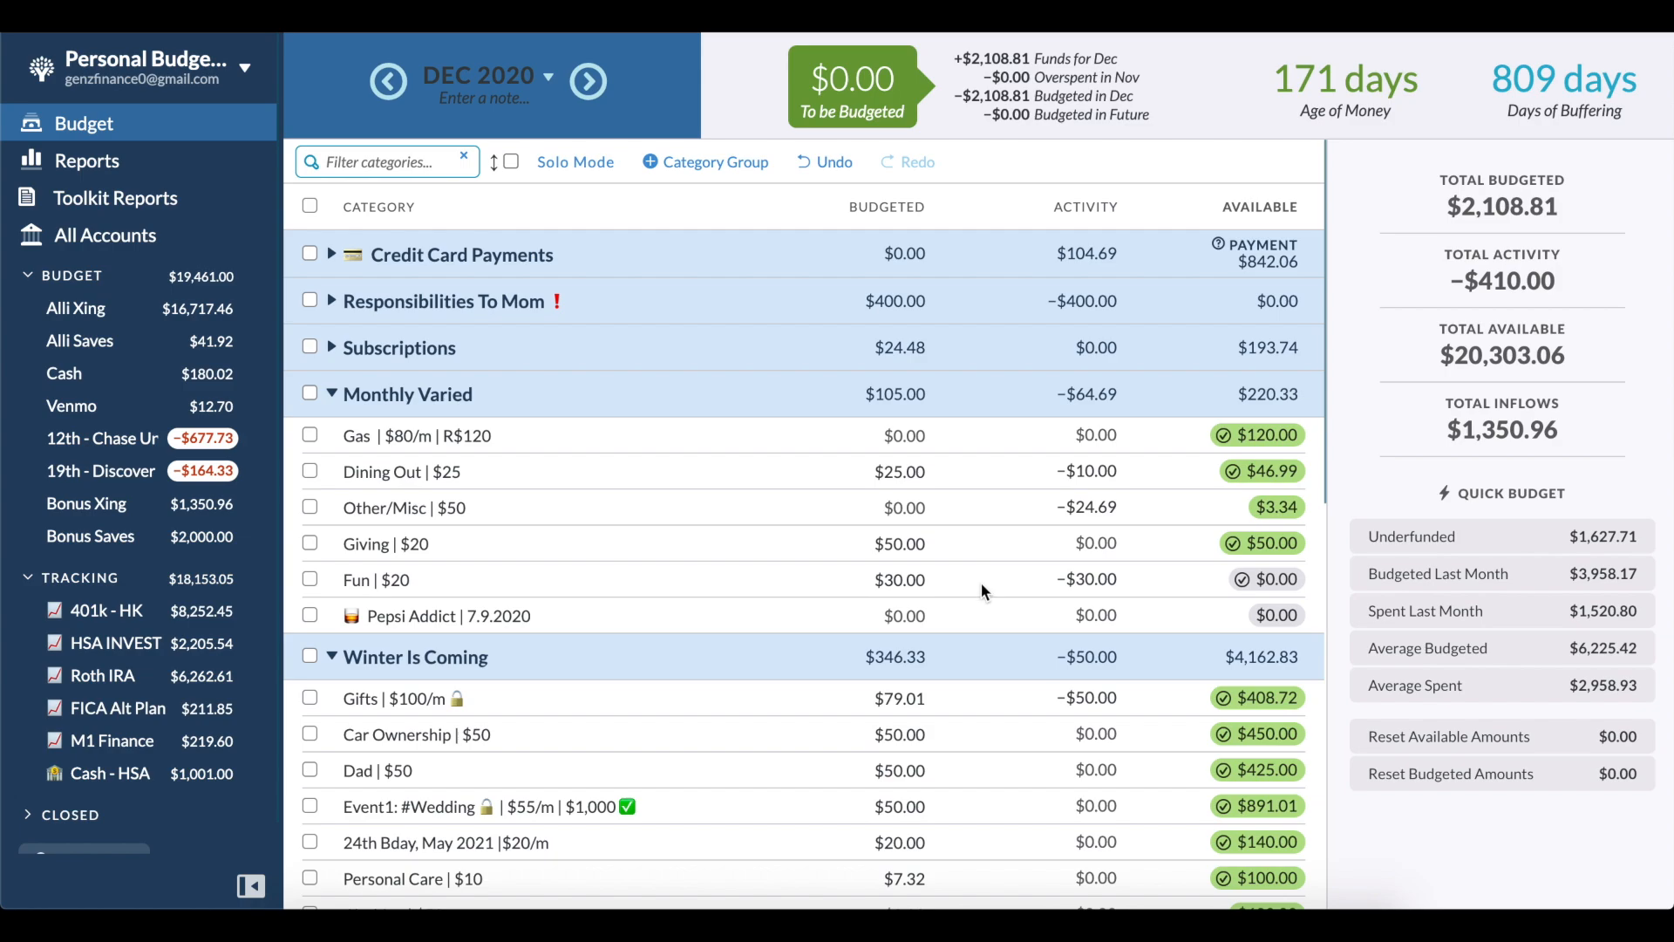
# Step: Inspect the Fun category's details, expand the Wish Farm group, and inspect its Event 2: Debt Free Fun! category
pyautogui.scroll(-2, 982, 586)
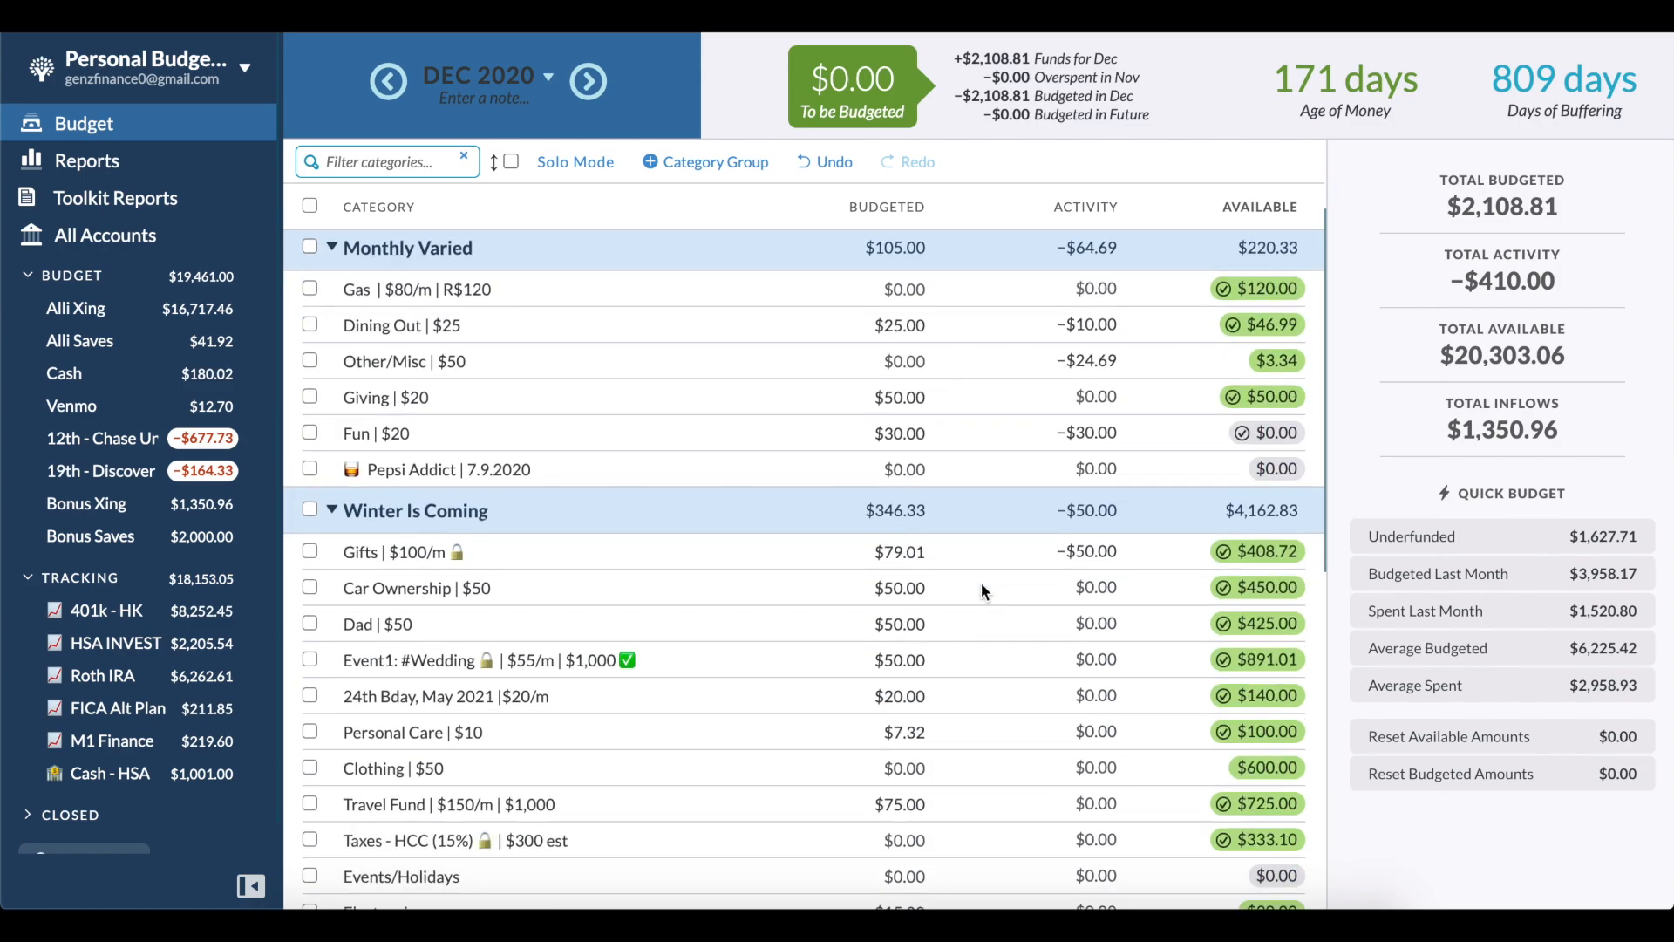
pyautogui.click(985, 432)
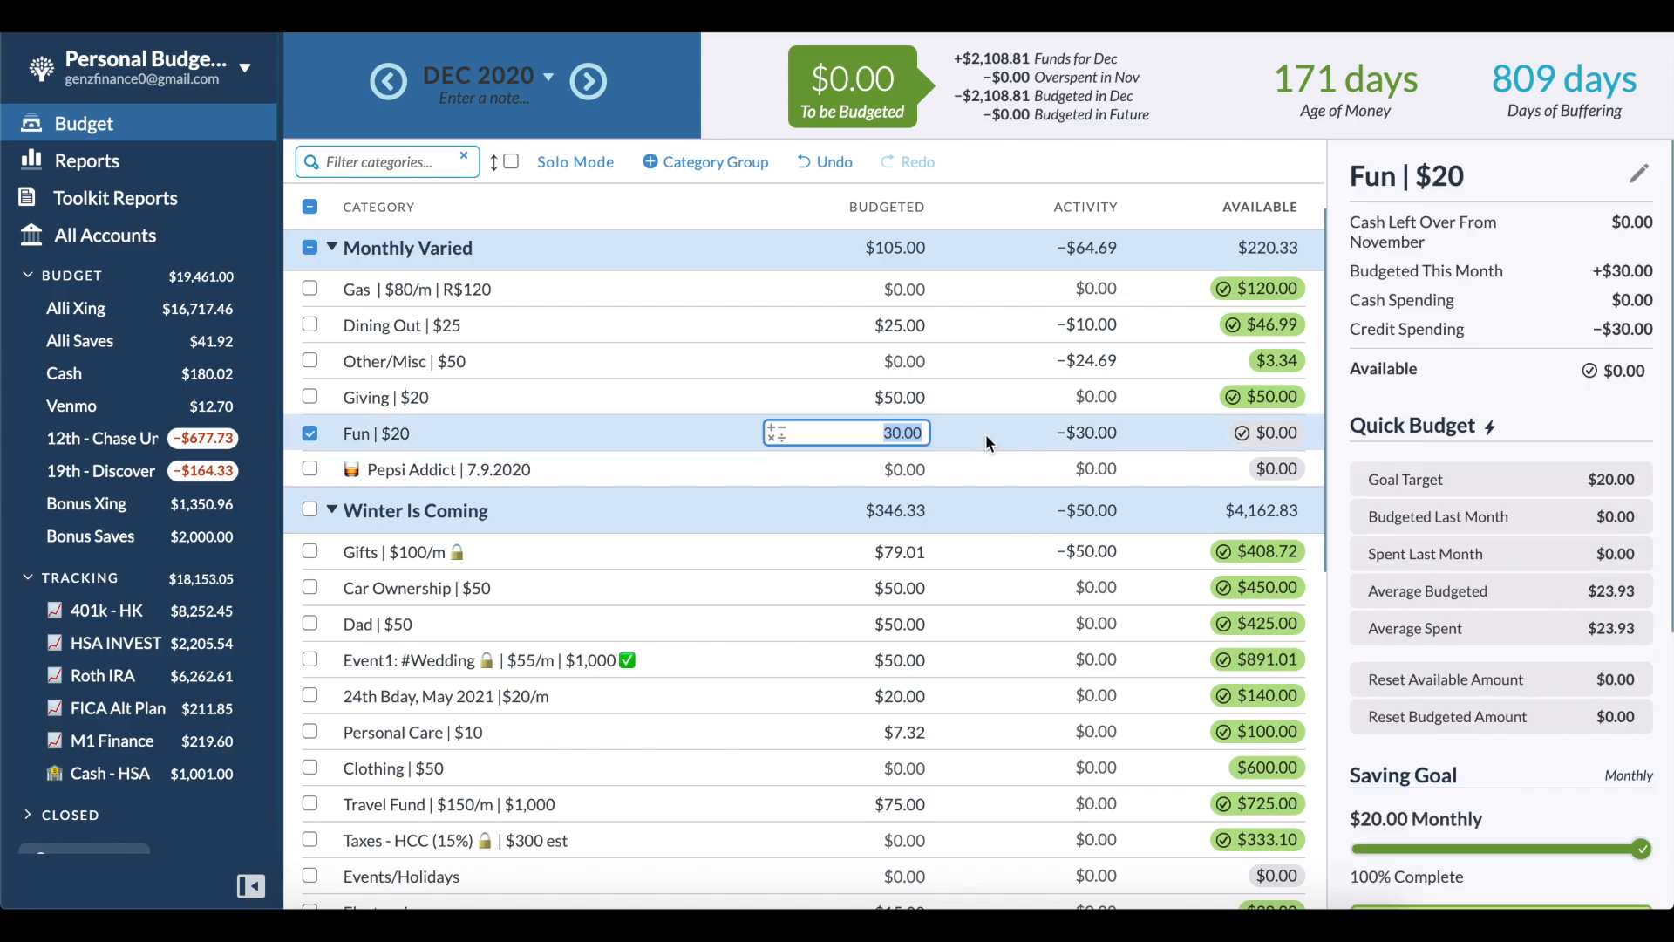
pyautogui.scroll(-10, 986, 433)
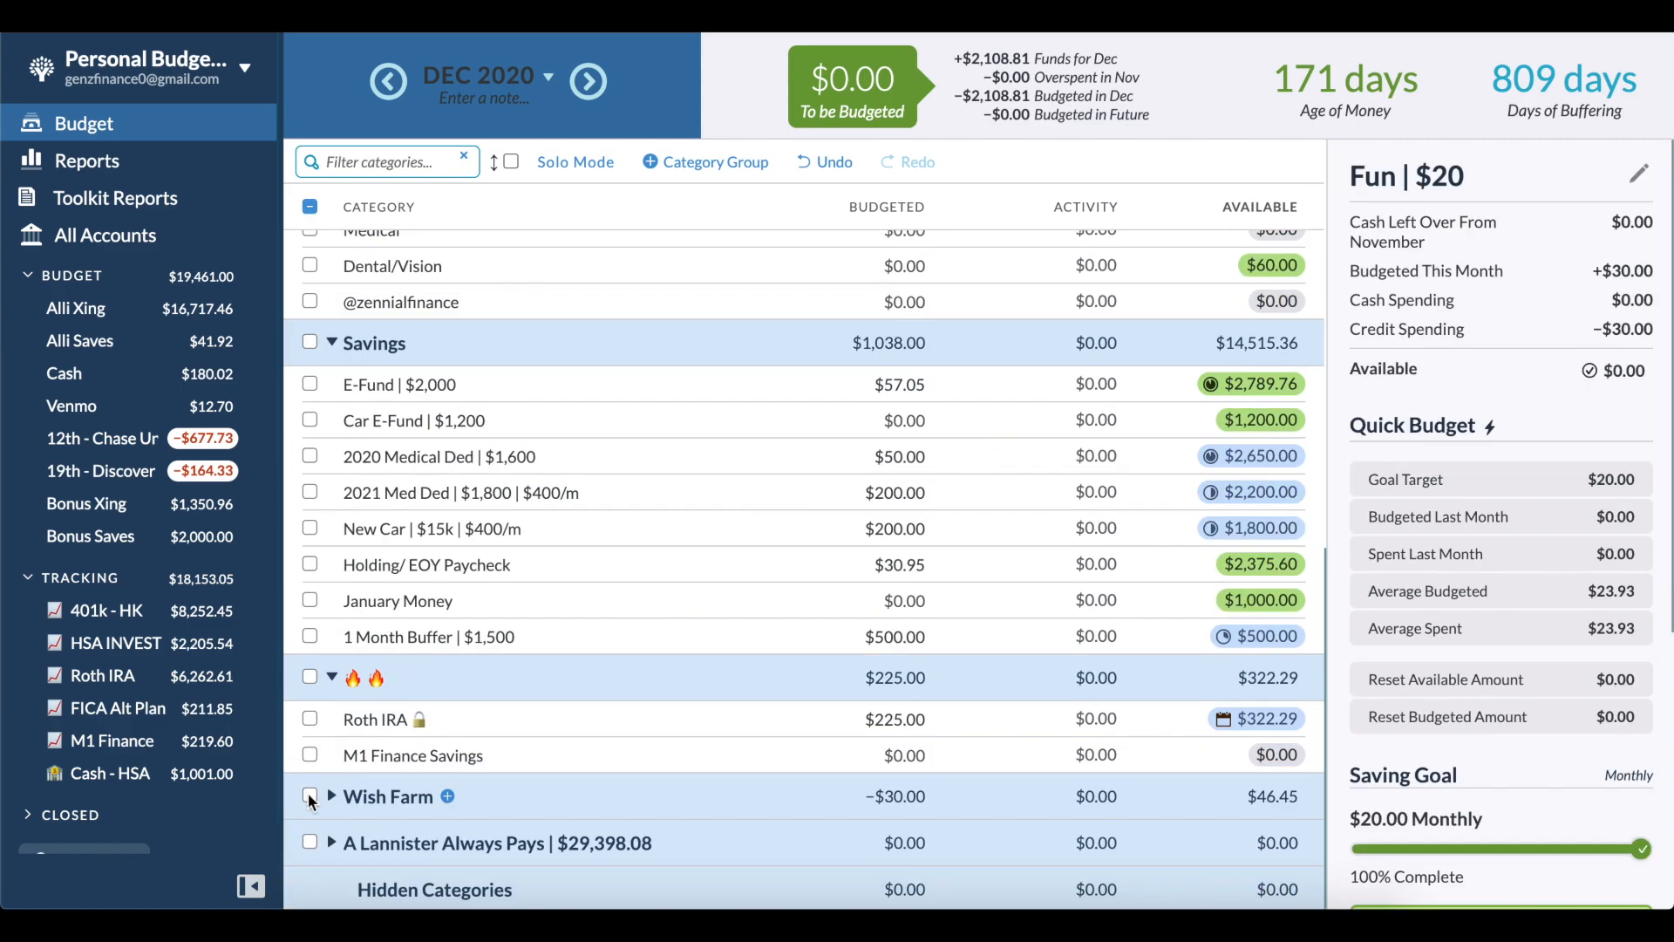
pyautogui.click(332, 796)
pyautogui.scroll(-2, 436, 797)
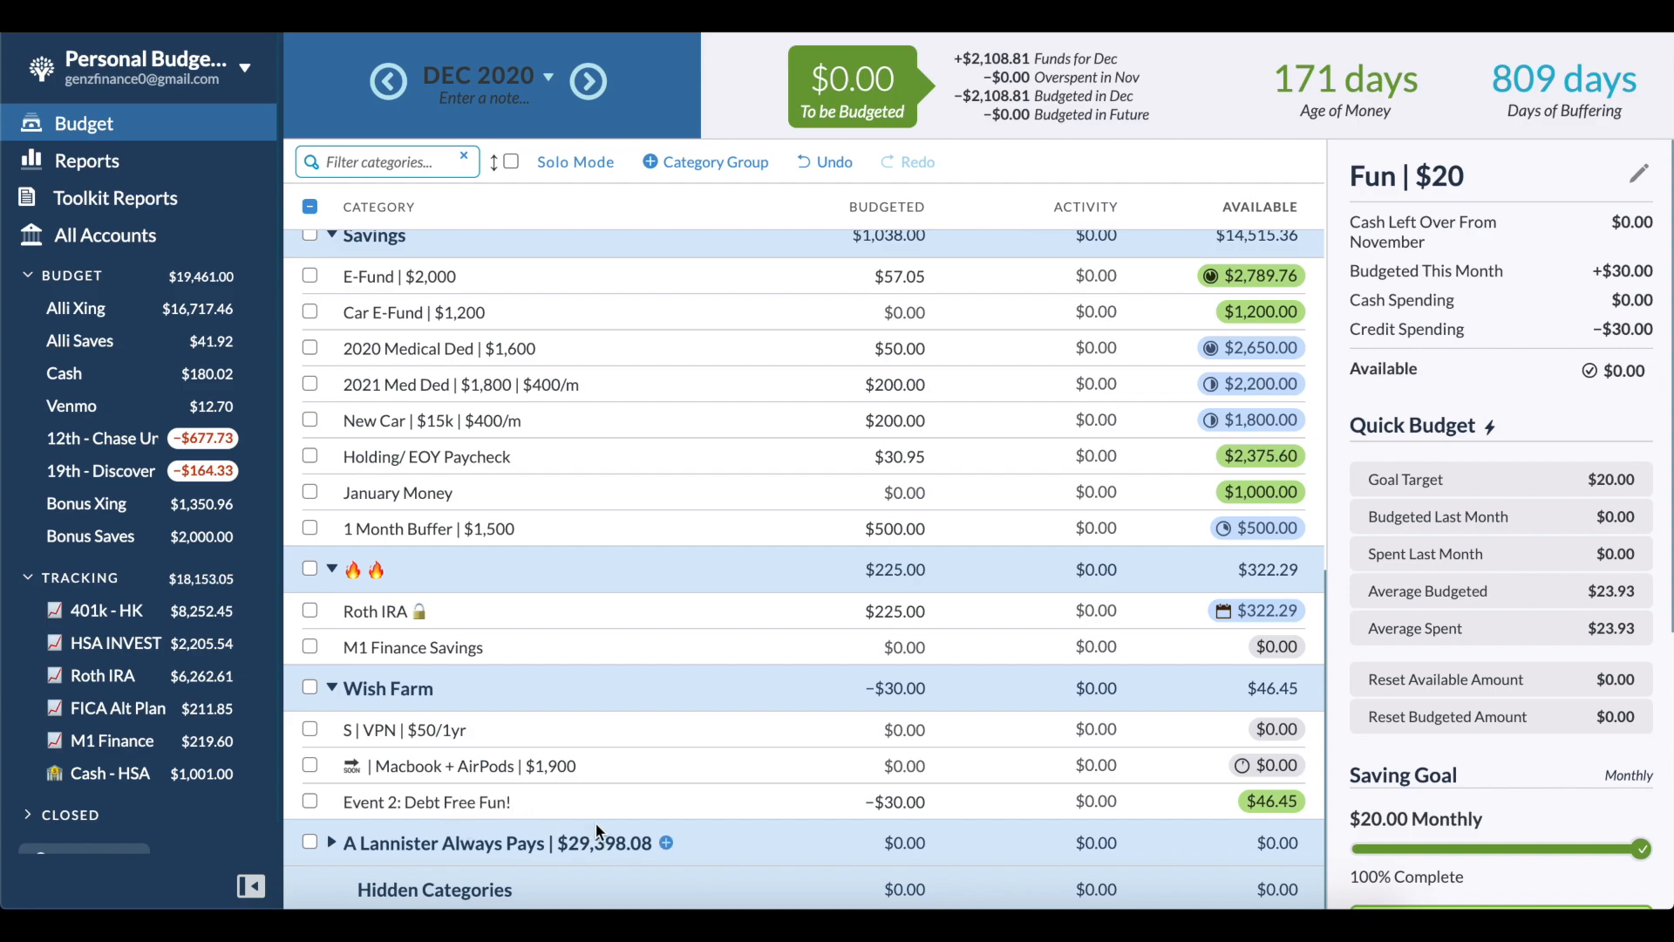
pyautogui.click(599, 804)
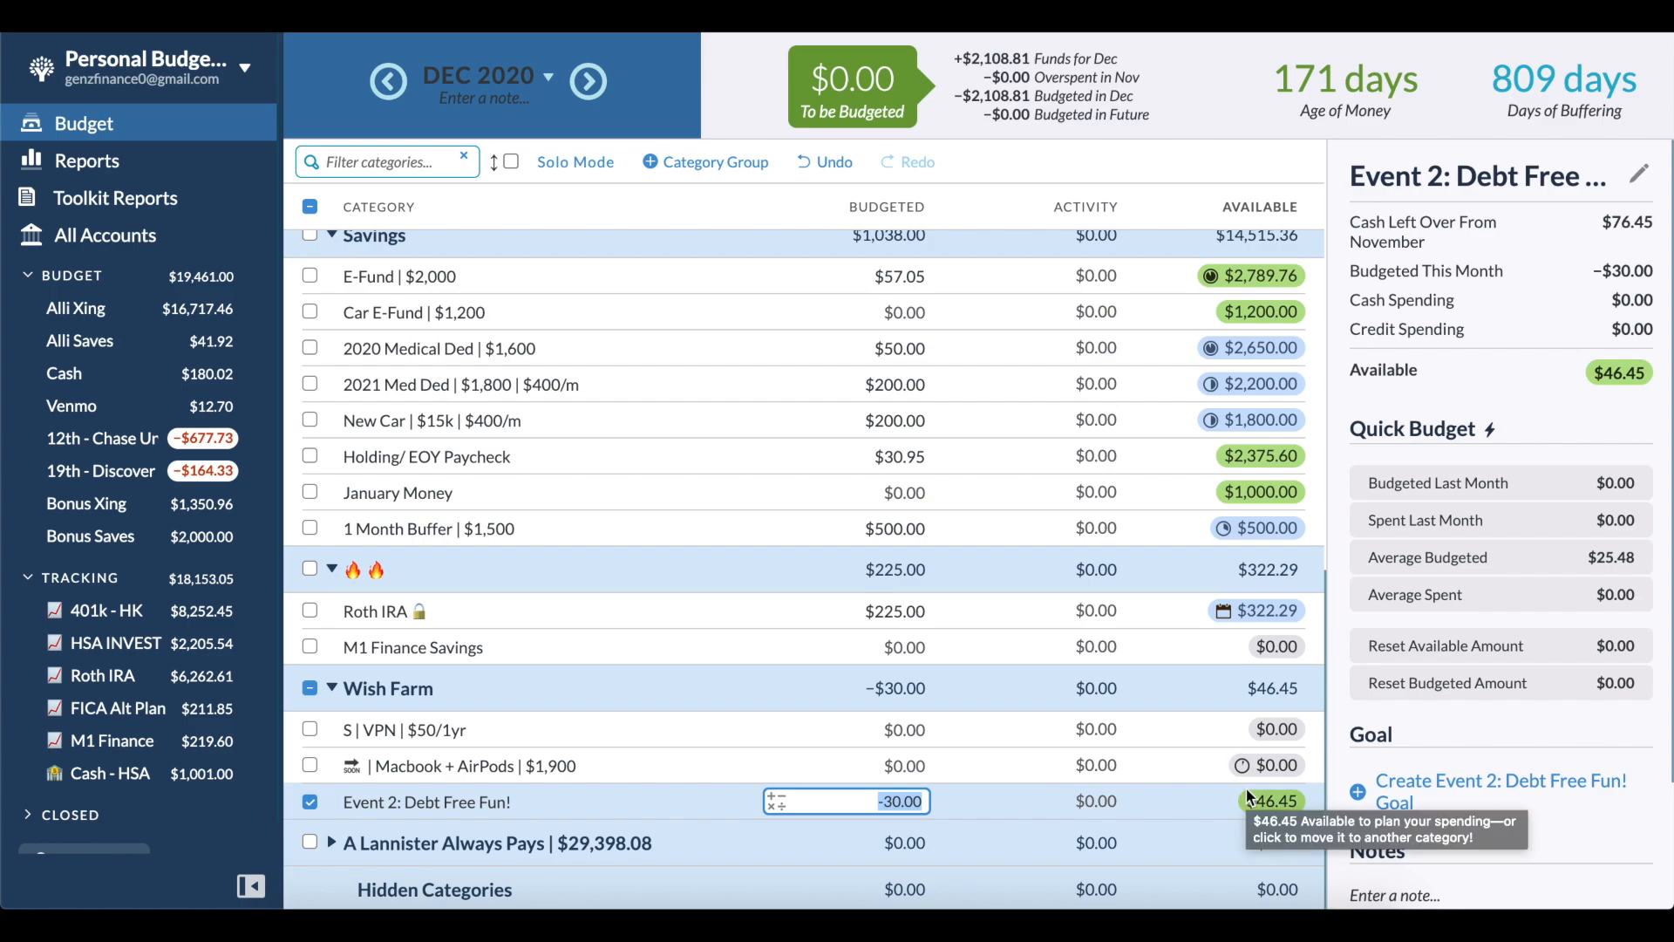
# Step: Return to the Fun category's details, and inspect the budget and activity of the Gifts category under Winter Is Coming
pyautogui.scroll(10, 1249, 795)
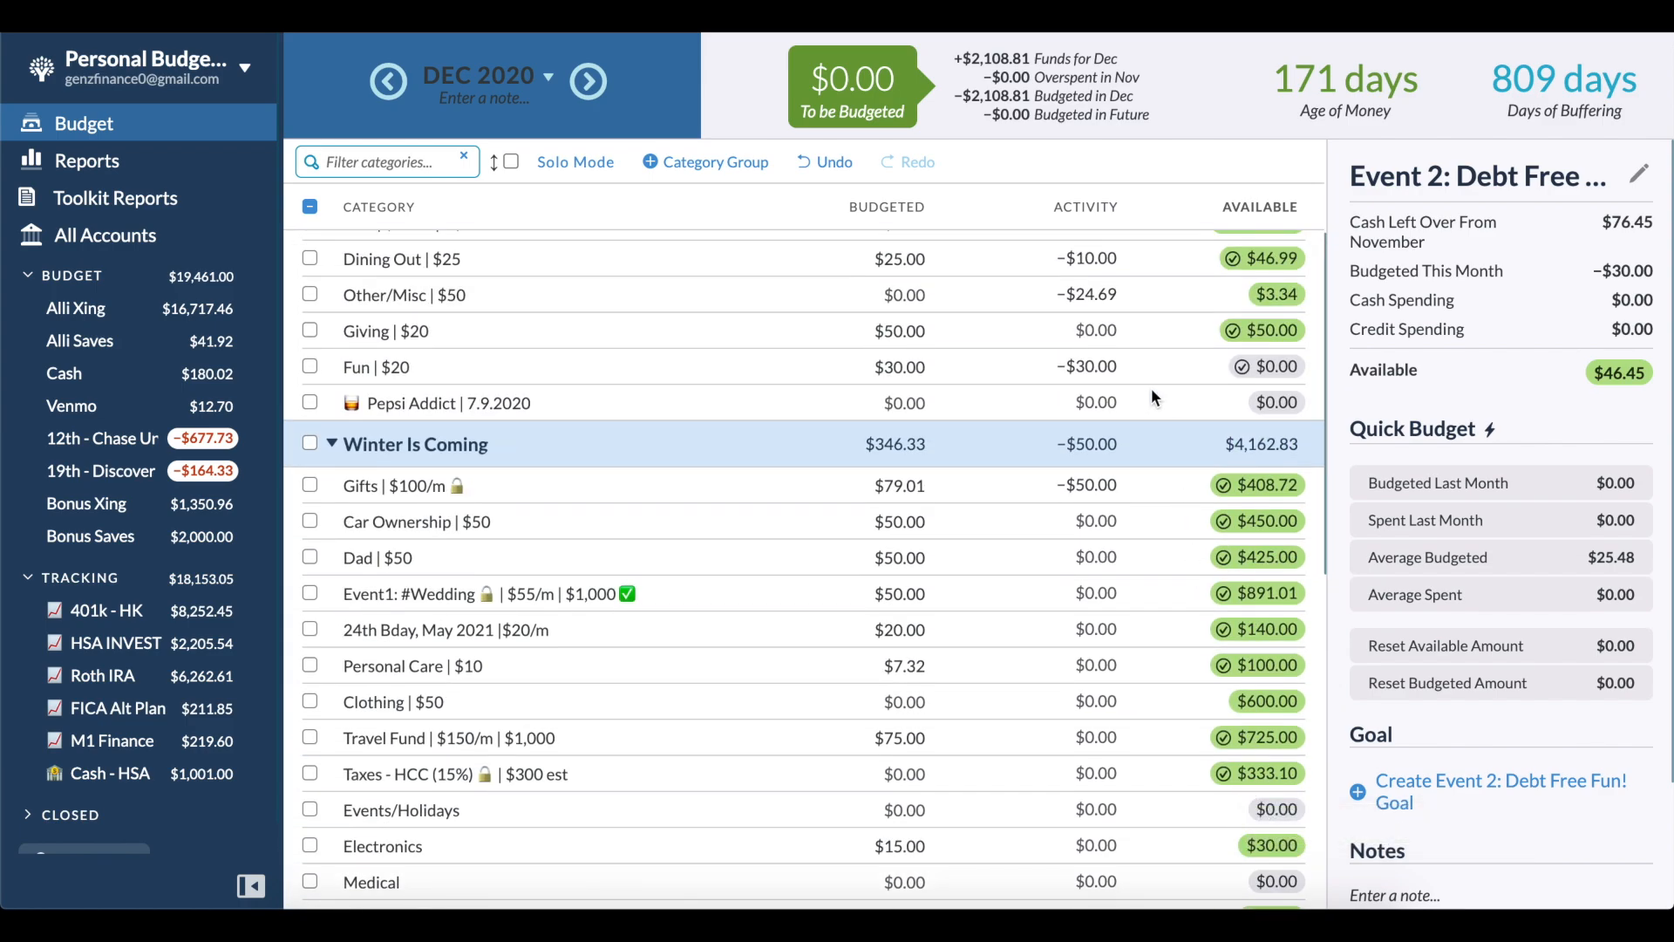
pyautogui.click(1153, 389)
pyautogui.click(1134, 367)
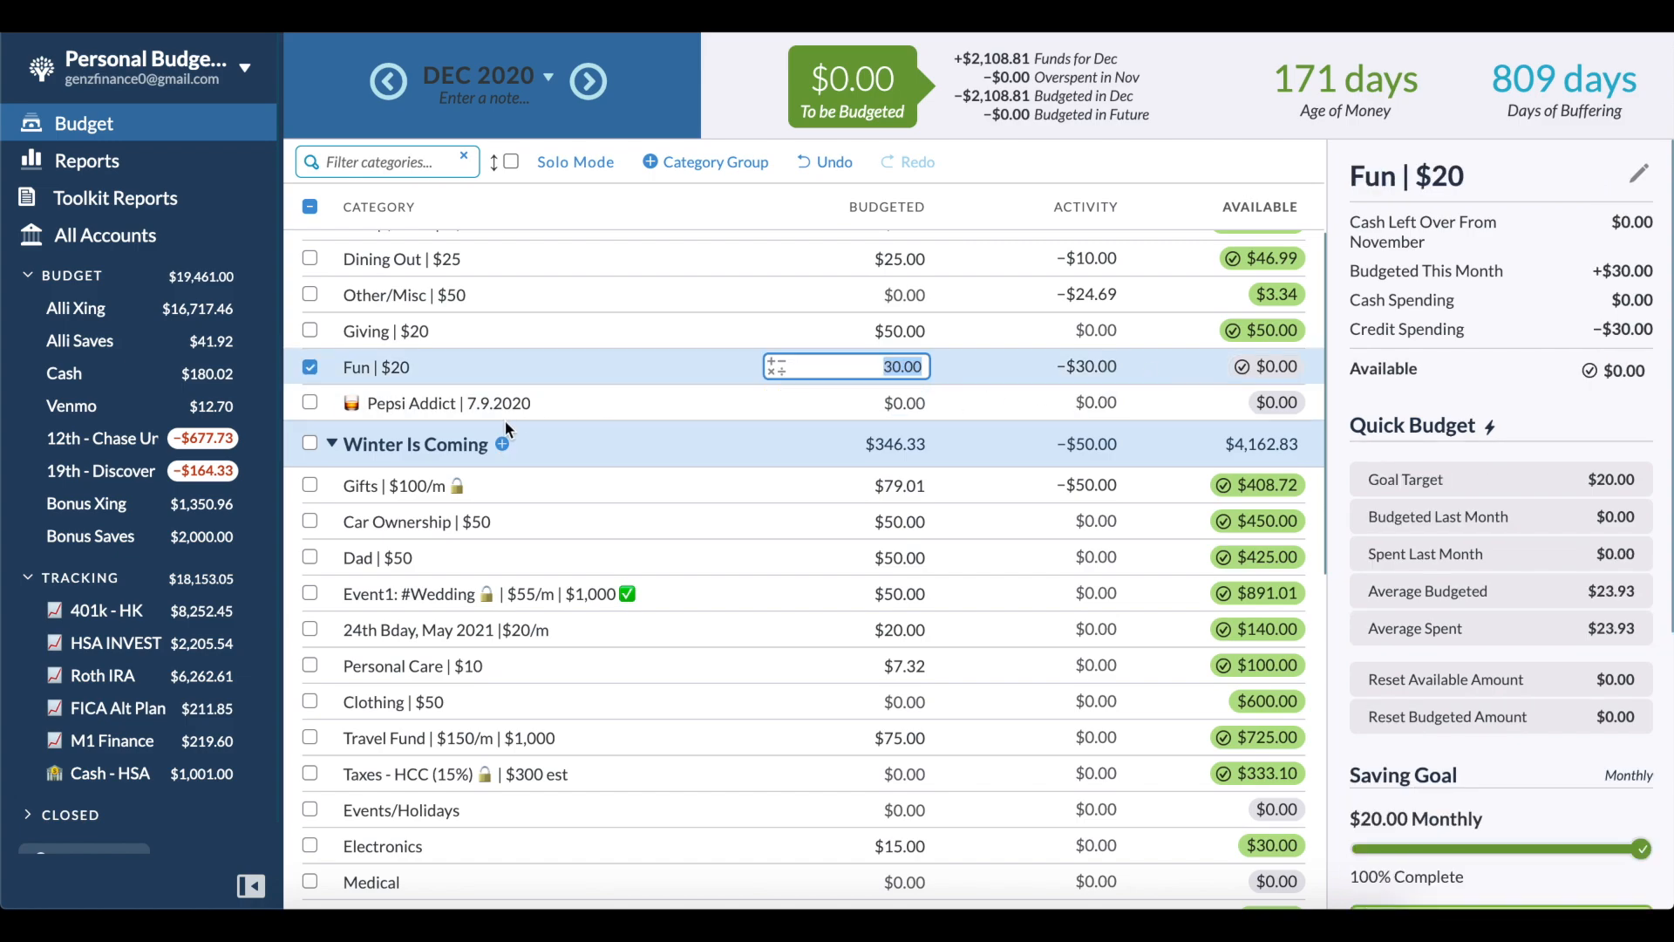
pyautogui.click(1144, 459)
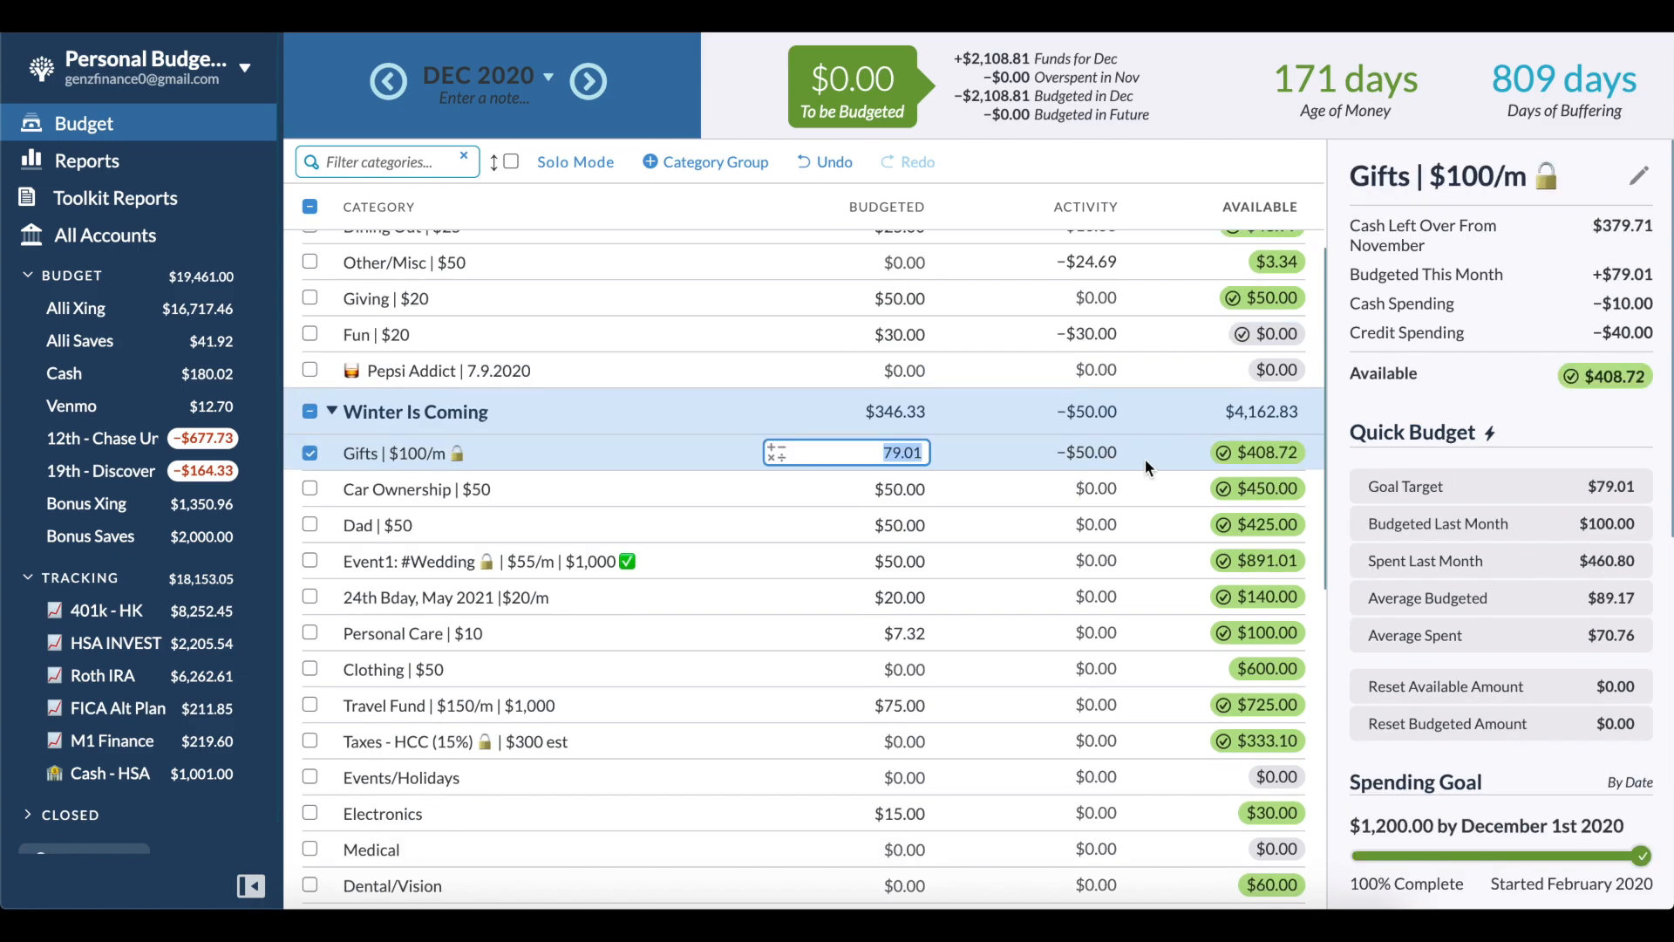
pyautogui.click(1103, 458)
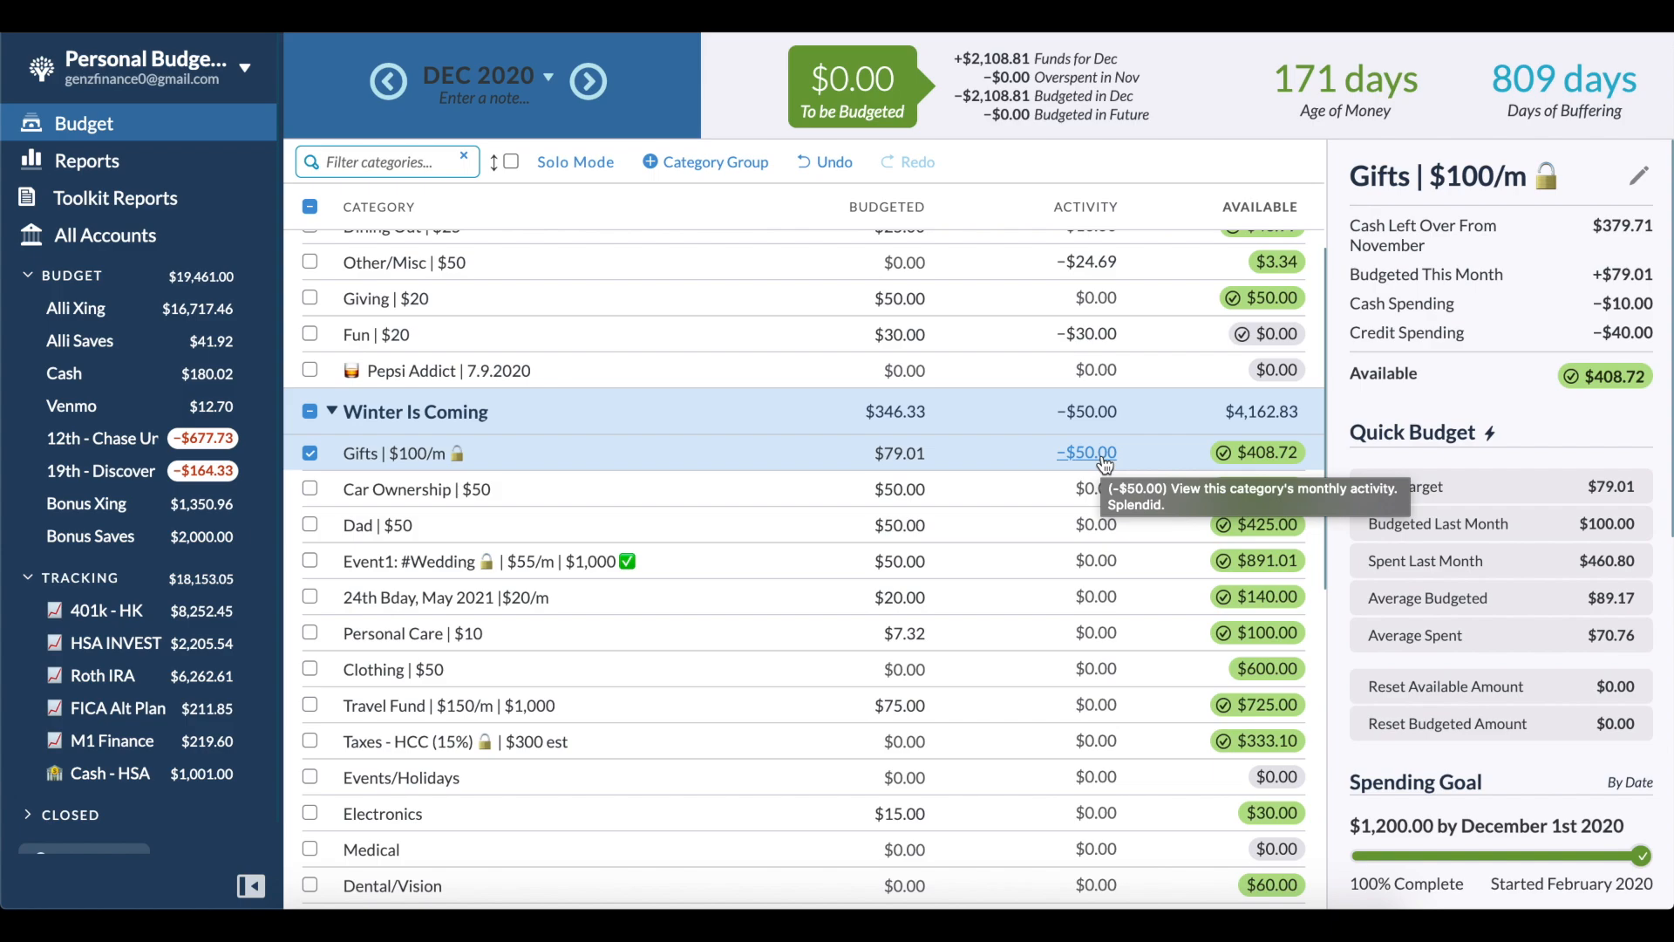
# Step: Collapse the Wish Farm category group and clear the category selection
pyautogui.scroll(-8, 1080, 605)
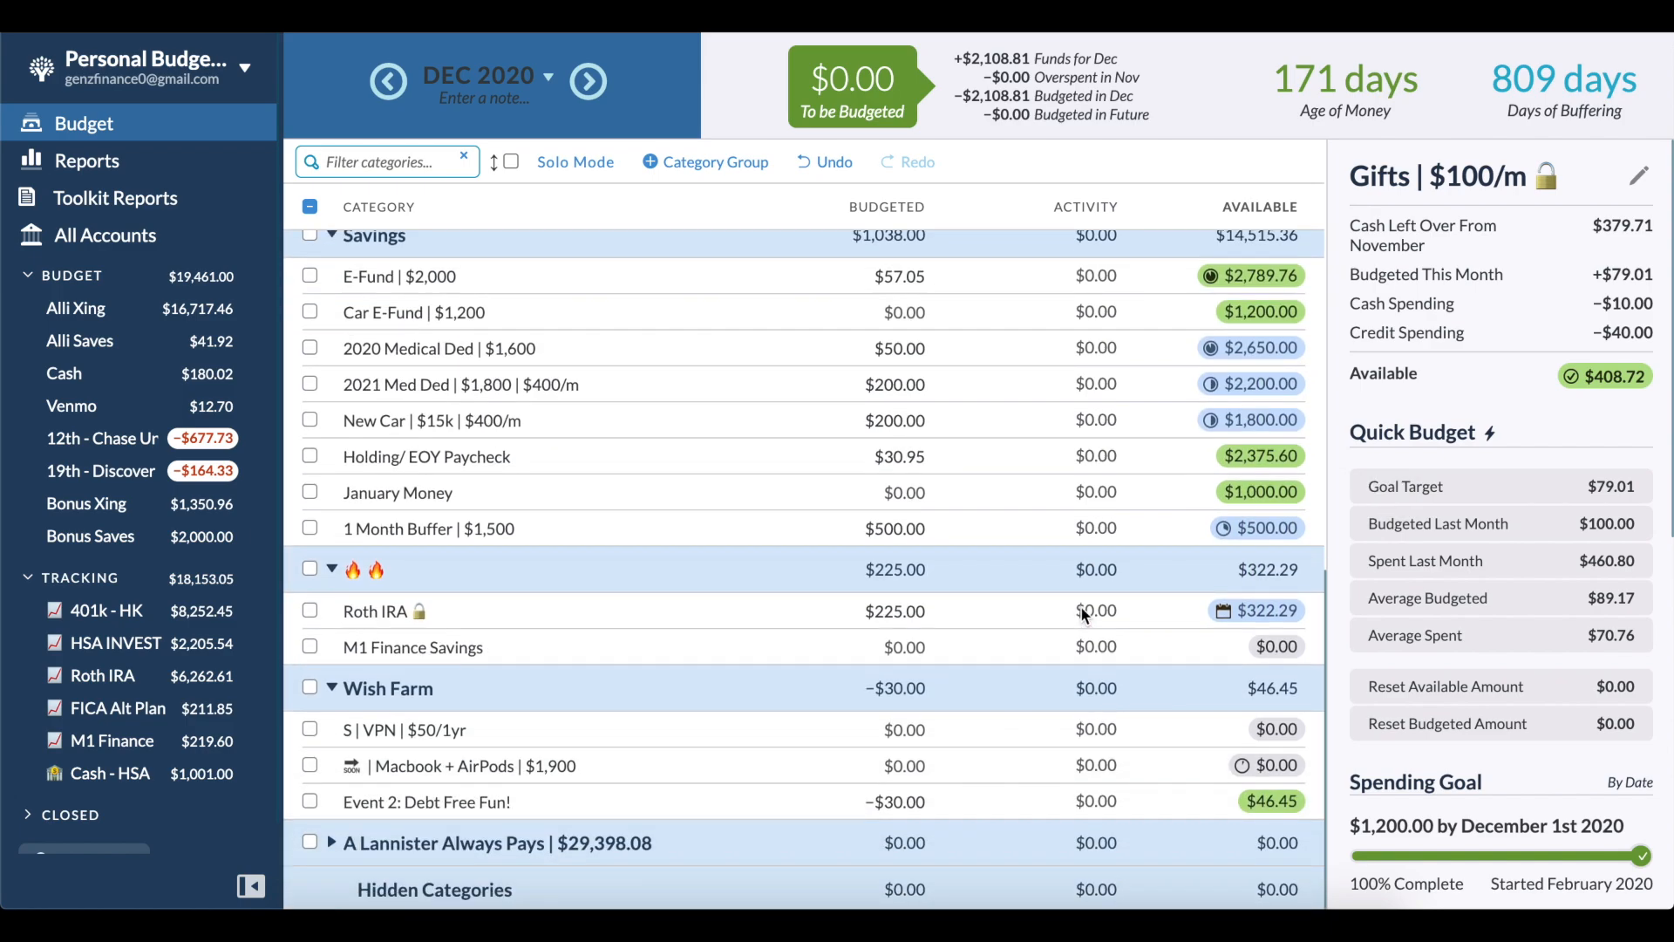
pyautogui.click(335, 691)
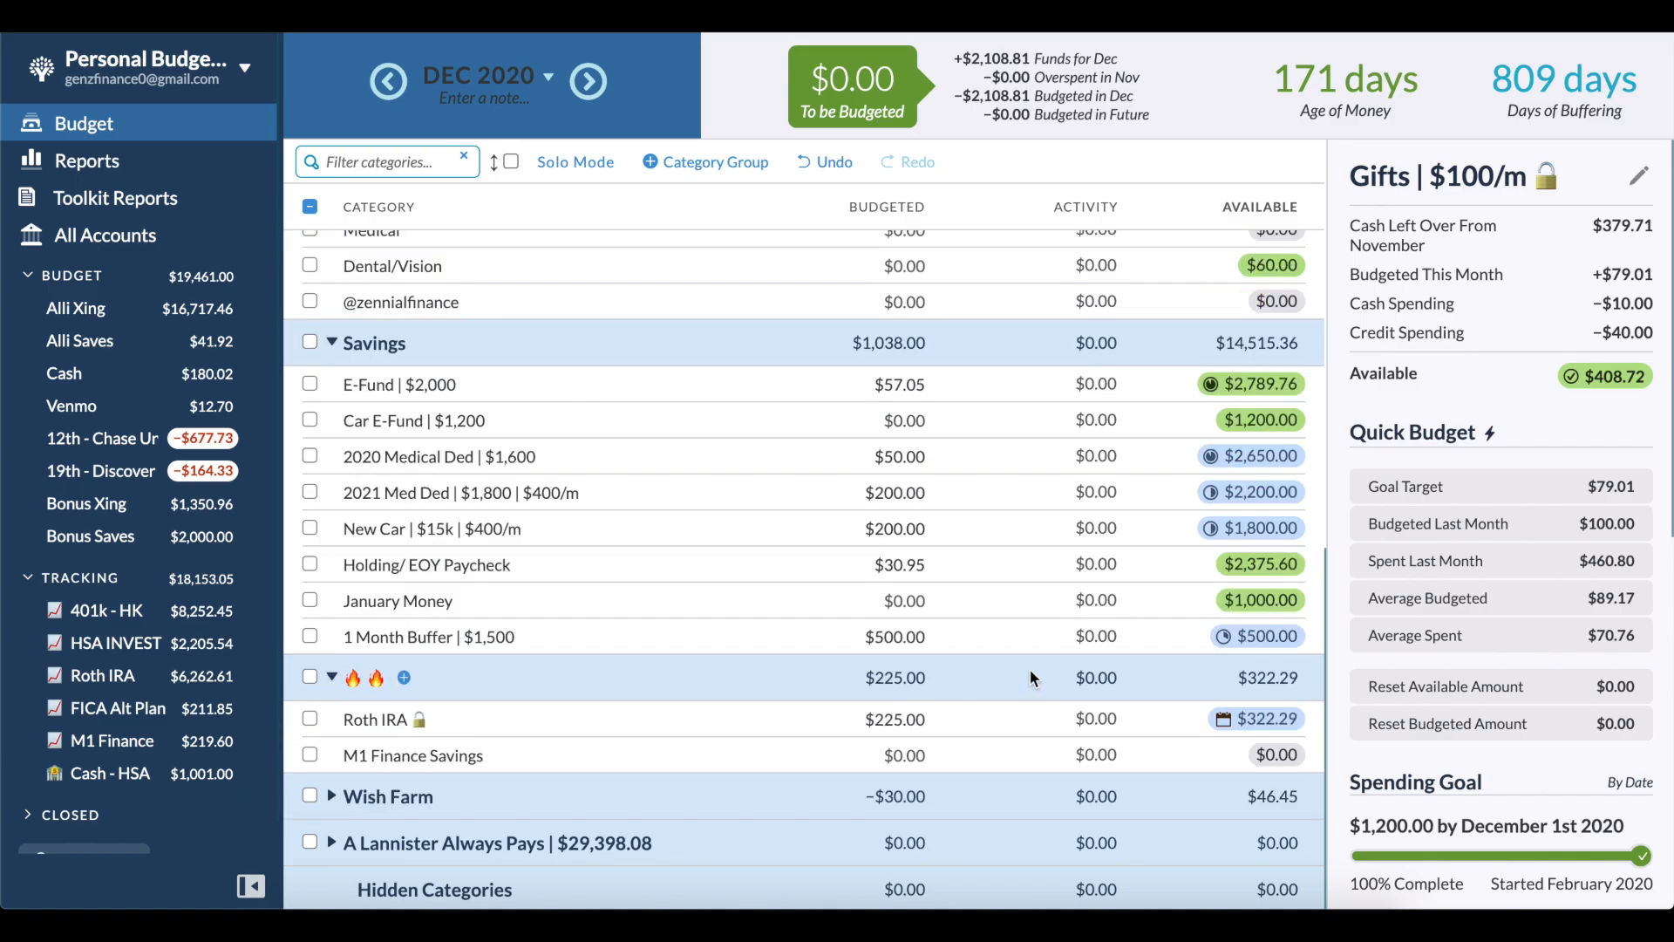
pyautogui.scroll(10, 1029, 668)
pyautogui.click(1013, 681)
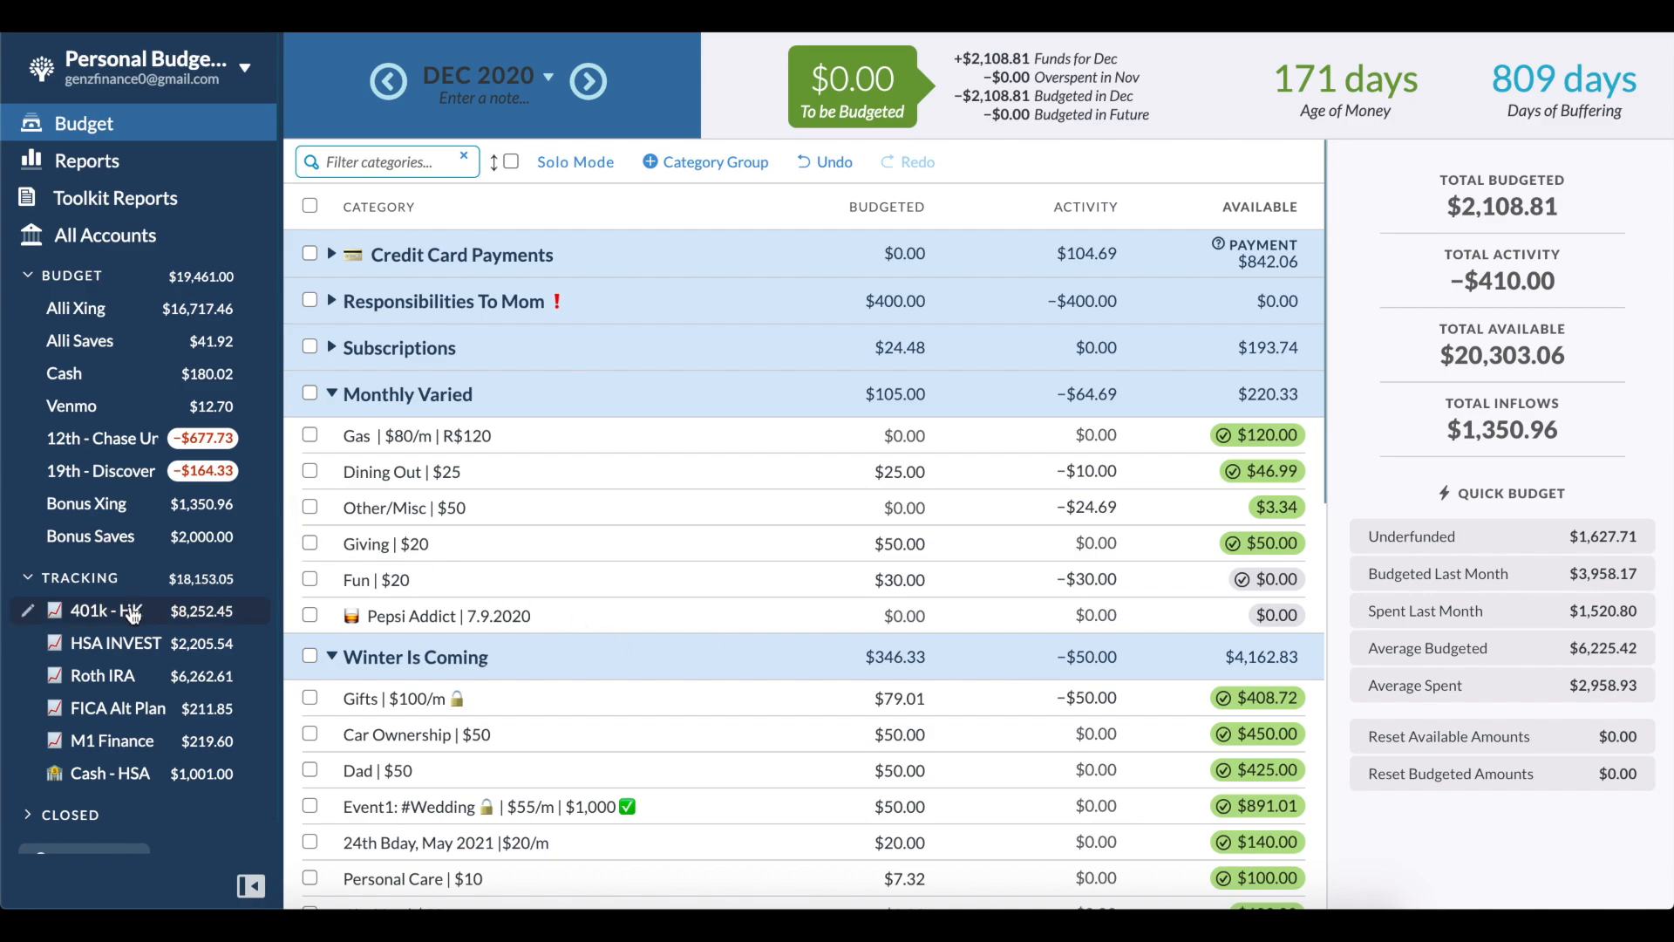
pyautogui.moveTo(58, 646); pyautogui.dragTo(87, 776)
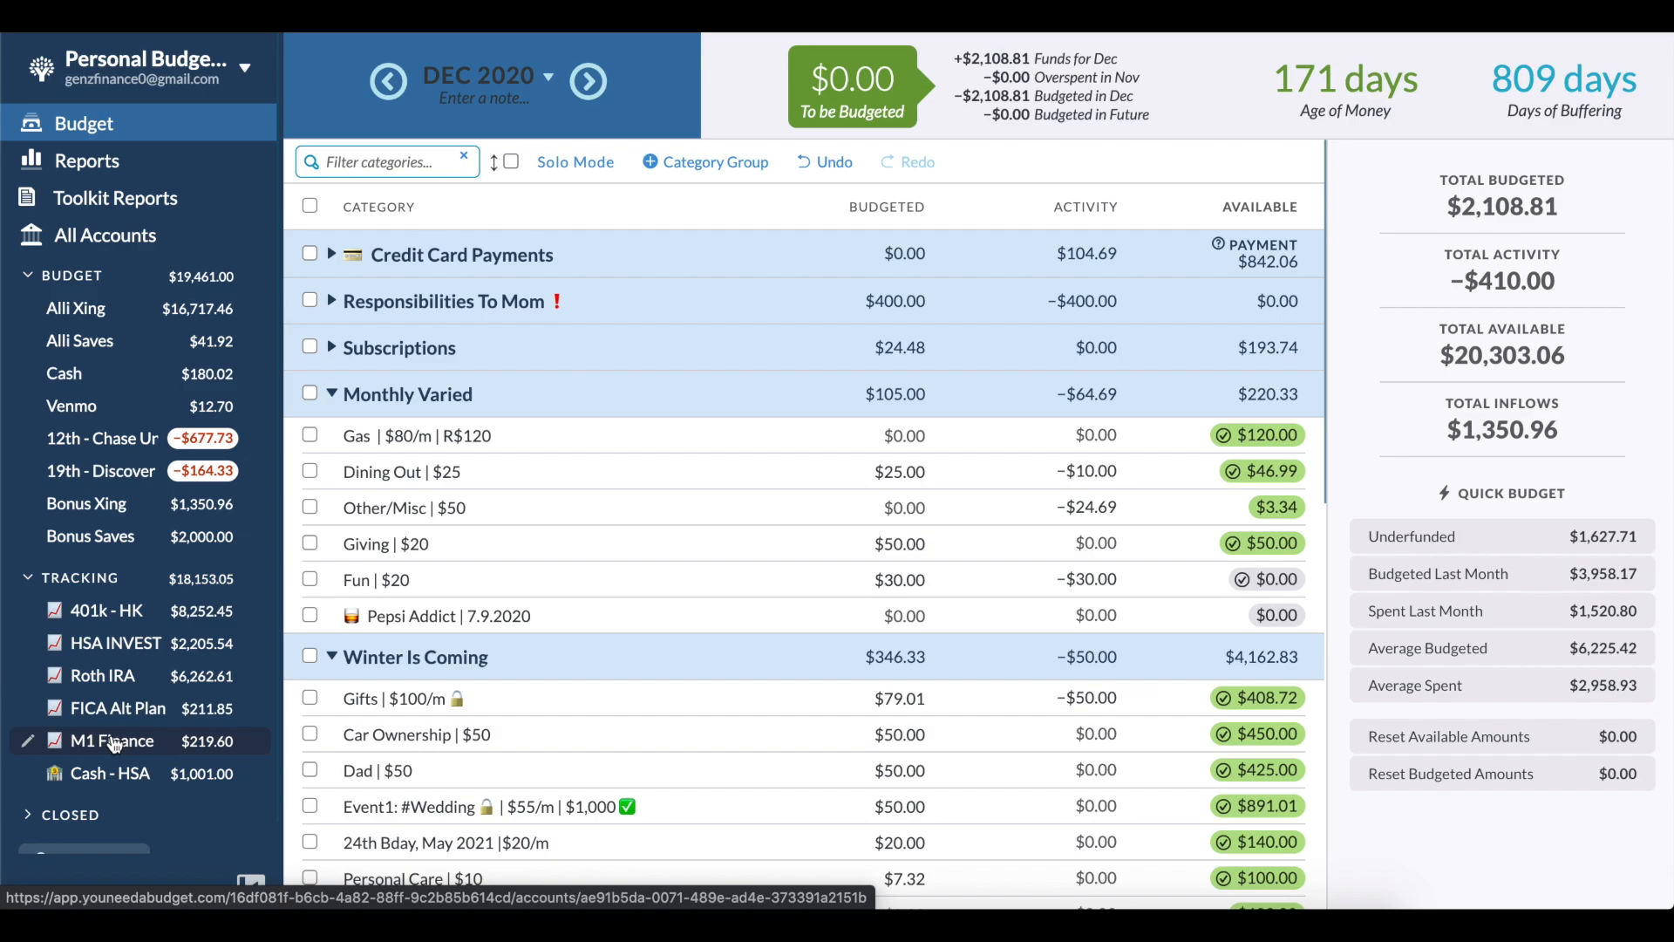
pyautogui.moveTo(113, 742); pyautogui.dragTo(114, 743)
pyautogui.moveTo(114, 745); pyautogui.dragTo(76, 721)
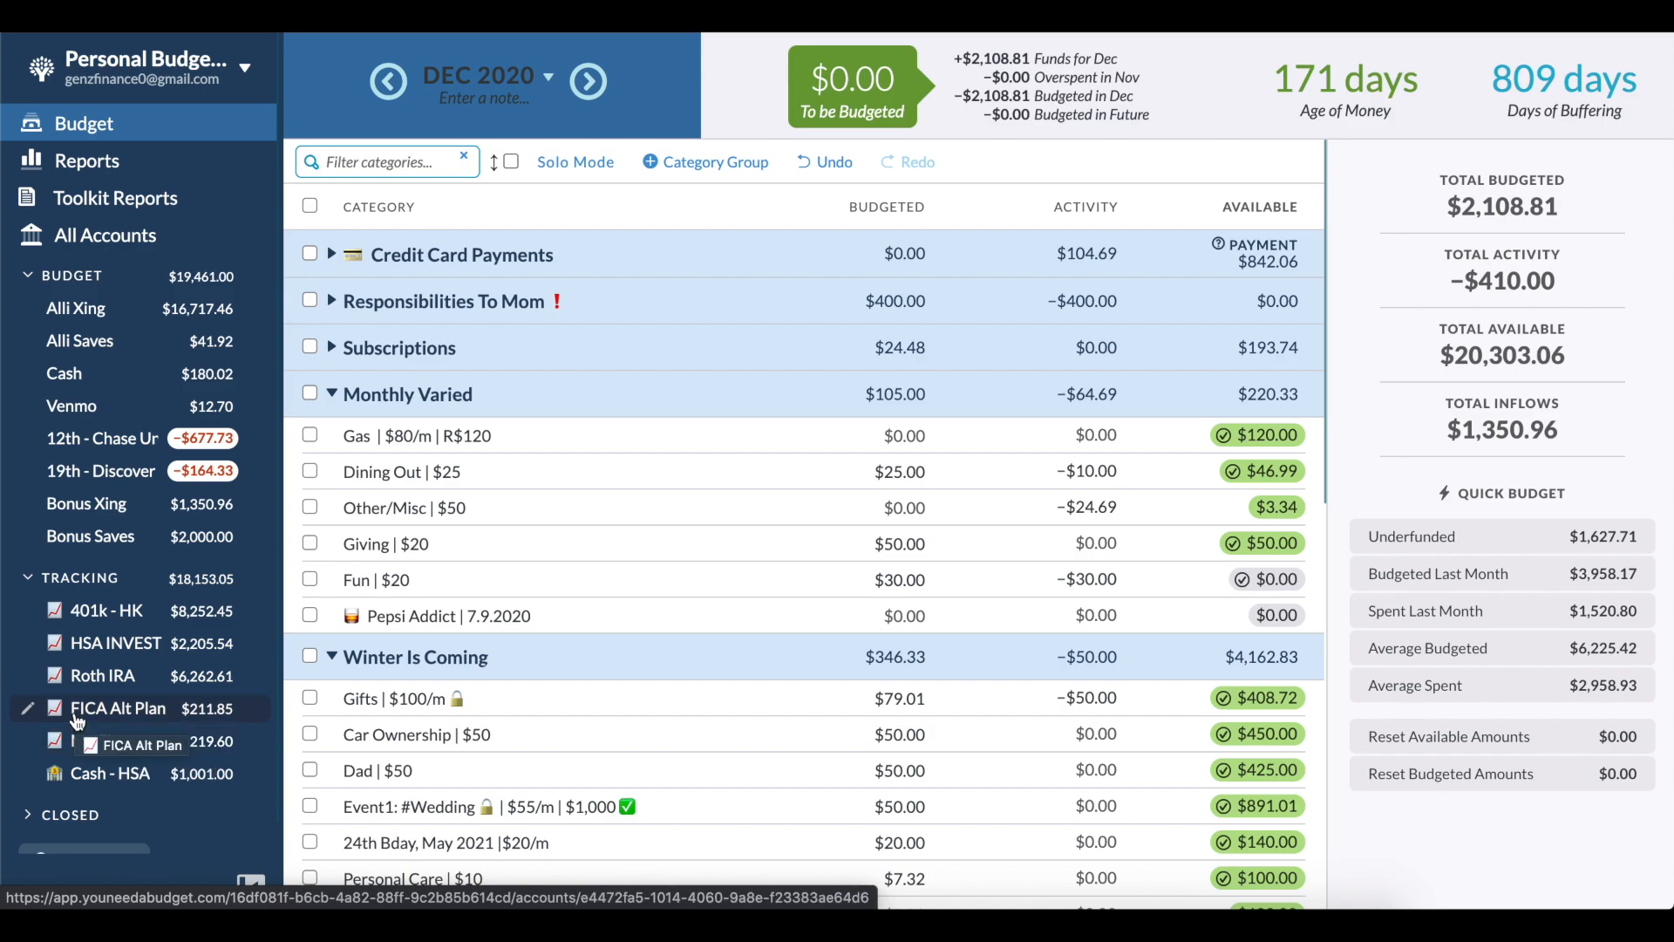
pyautogui.moveTo(76, 721); pyautogui.dragTo(102, 782)
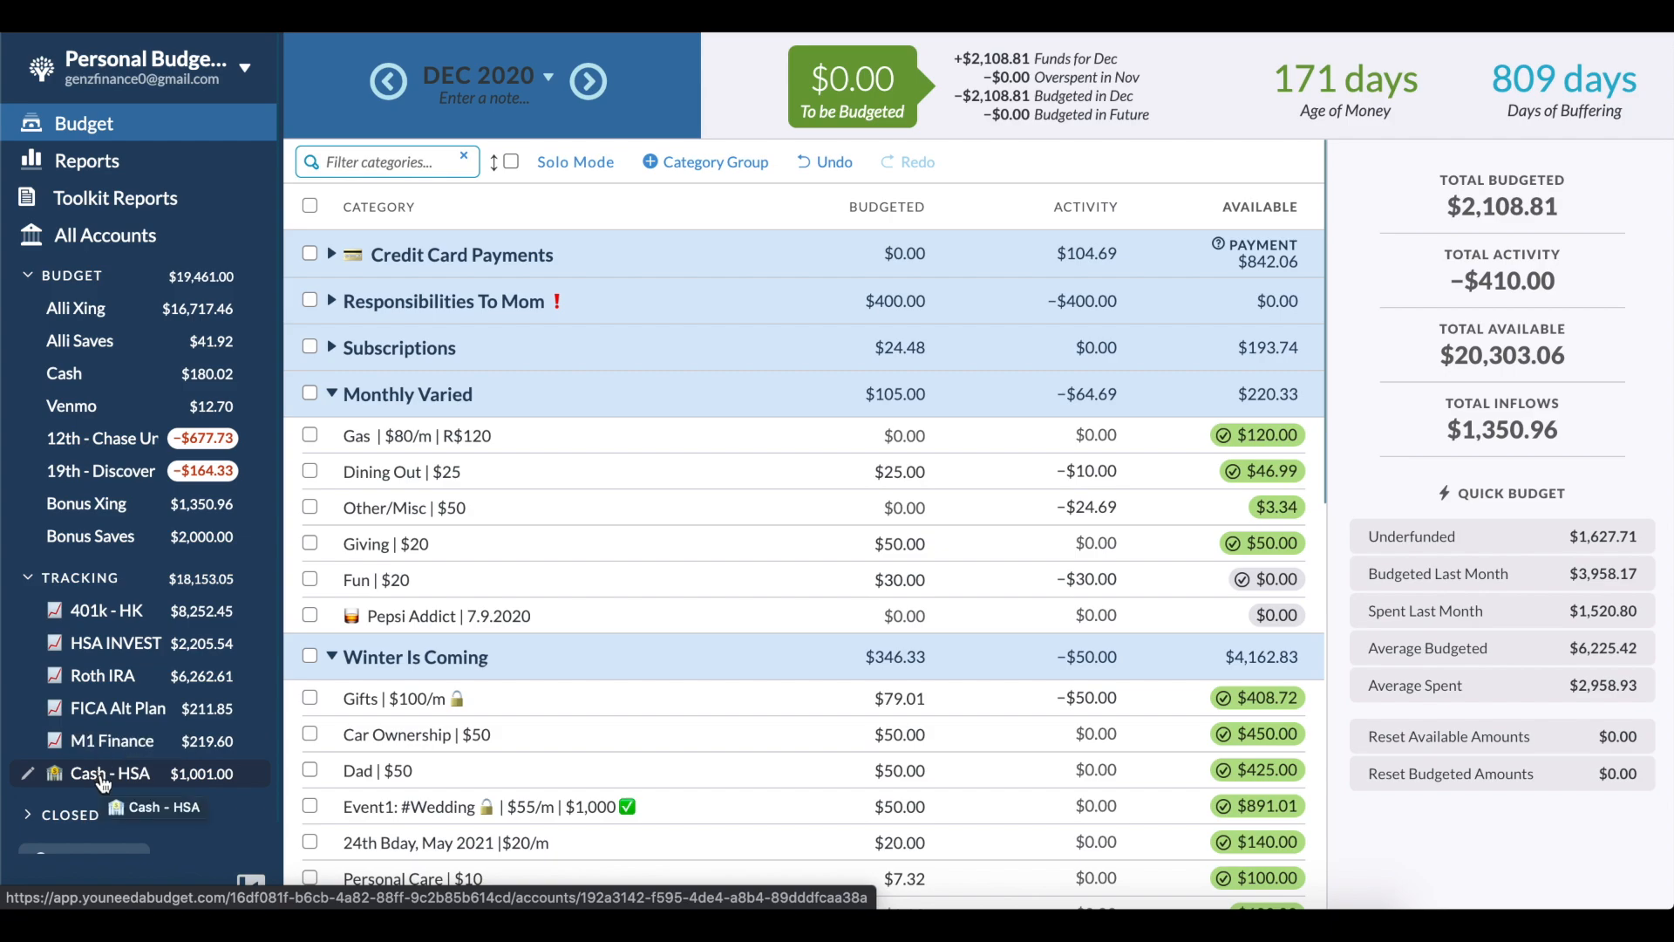